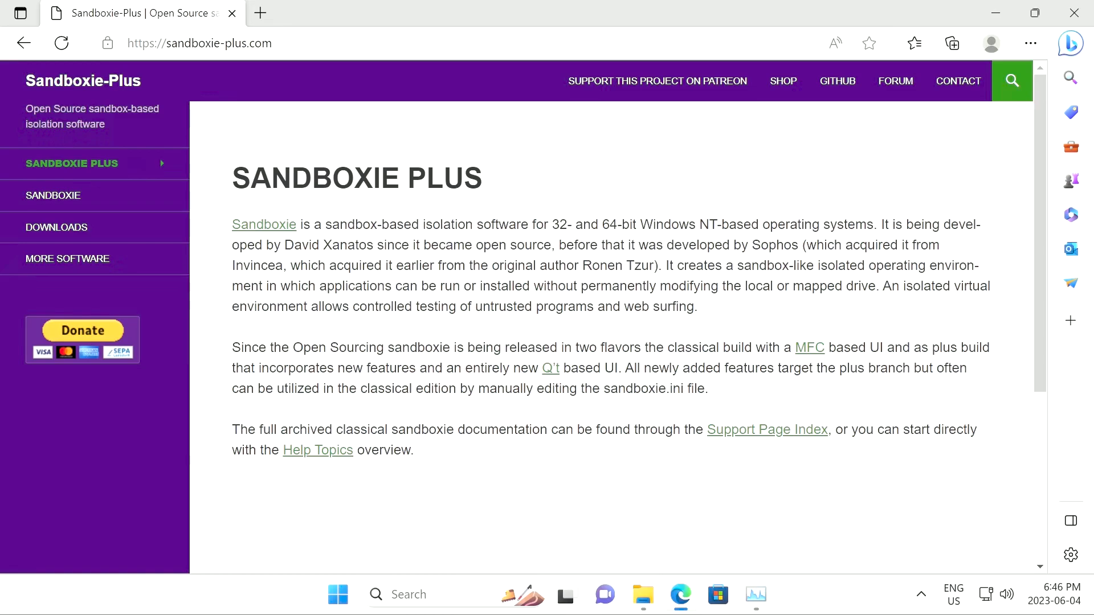
Open the Sandboxie introduction page and examine its description and the diagram of hard disk changes with and without a sandbox.
mouse_move(231, 178)
left_mouse_down()
mouse_move(520, 178)
mouse_move(231, 178)
left_mouse_up()
left_click(268, 226)
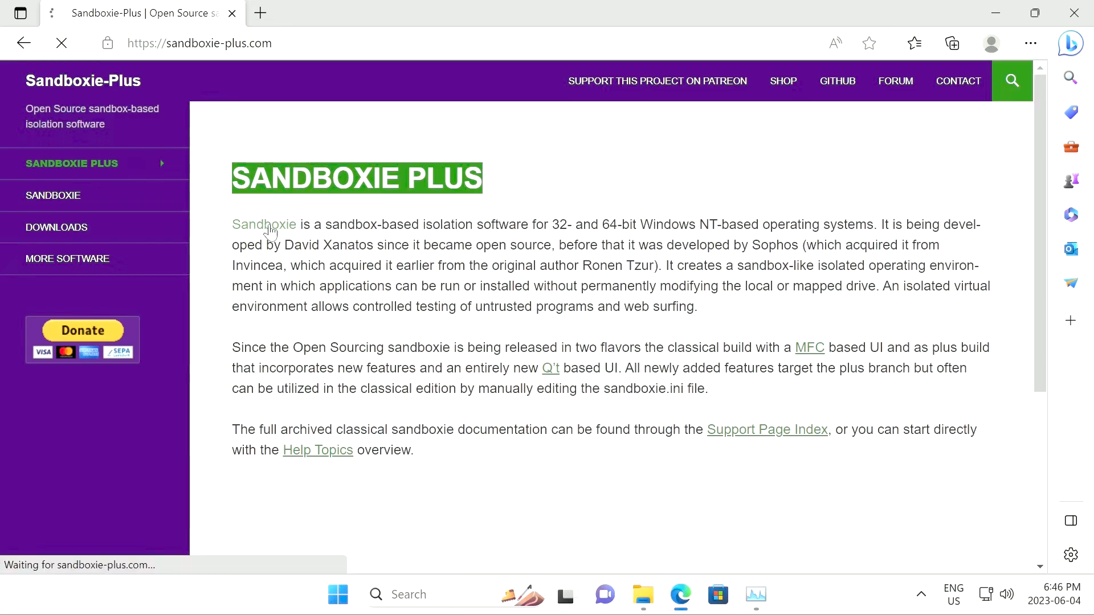
scroll(436, 322, "down", 4)
scroll(435, 317, "up", 3)
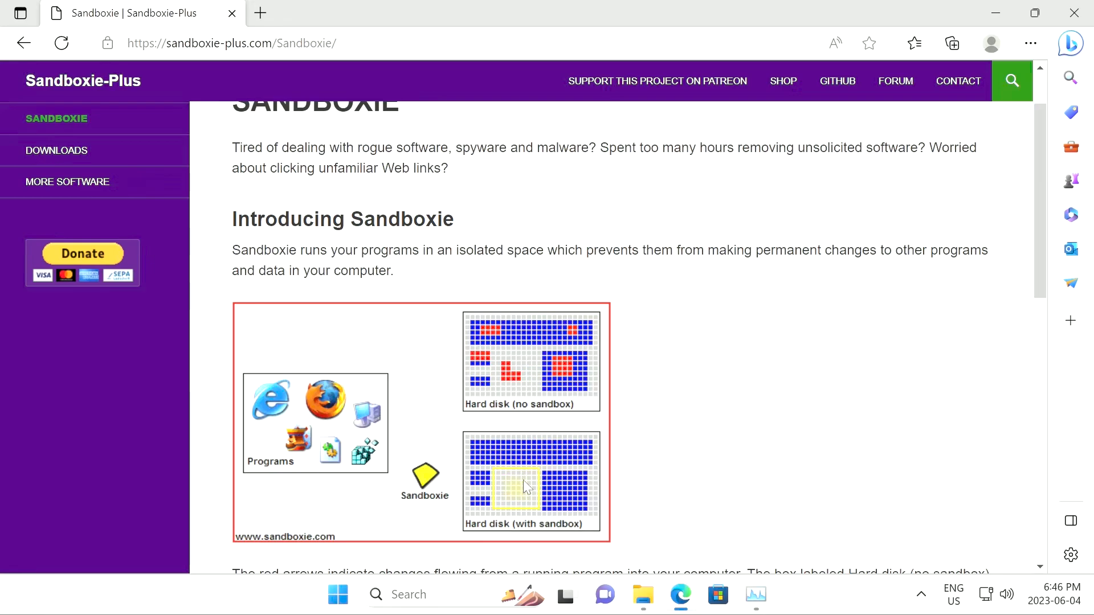
scroll(523, 481, "up", 2)
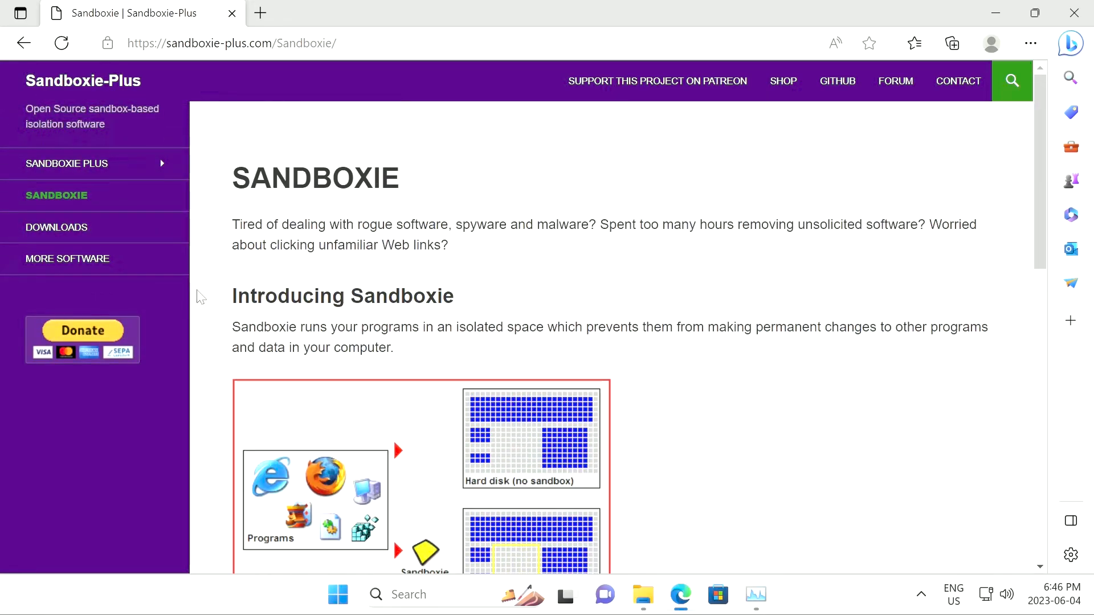
scroll(420, 381, "down", 1)
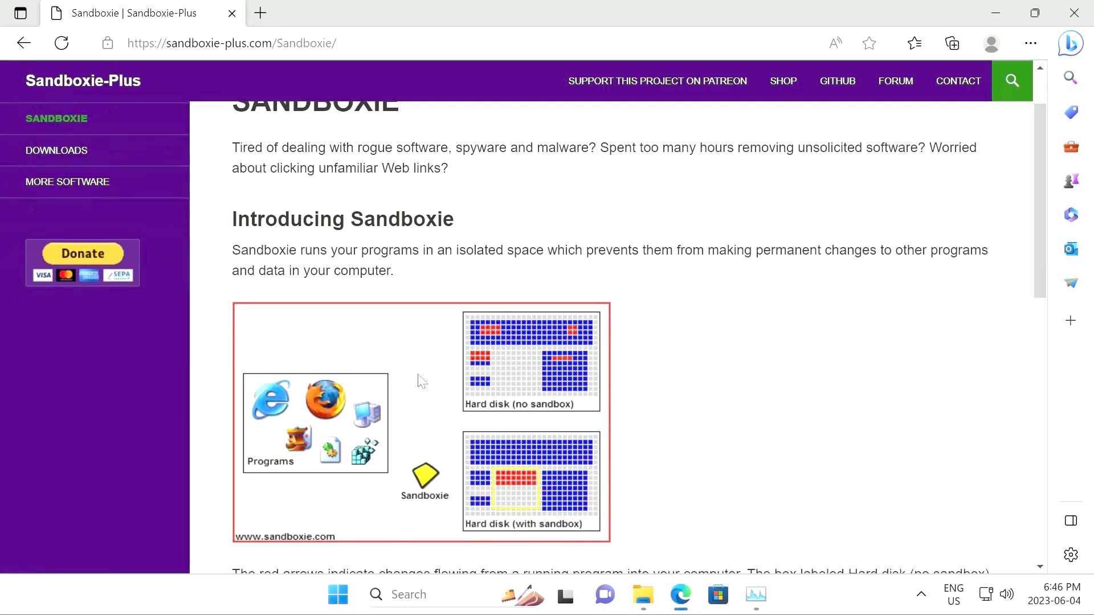
scroll(421, 381, "up", 1)
Download Sandboxie-Plus-x64-v1.9.6.exe from the site's downloads page and run it with permission to change the device.
left_click(91, 229)
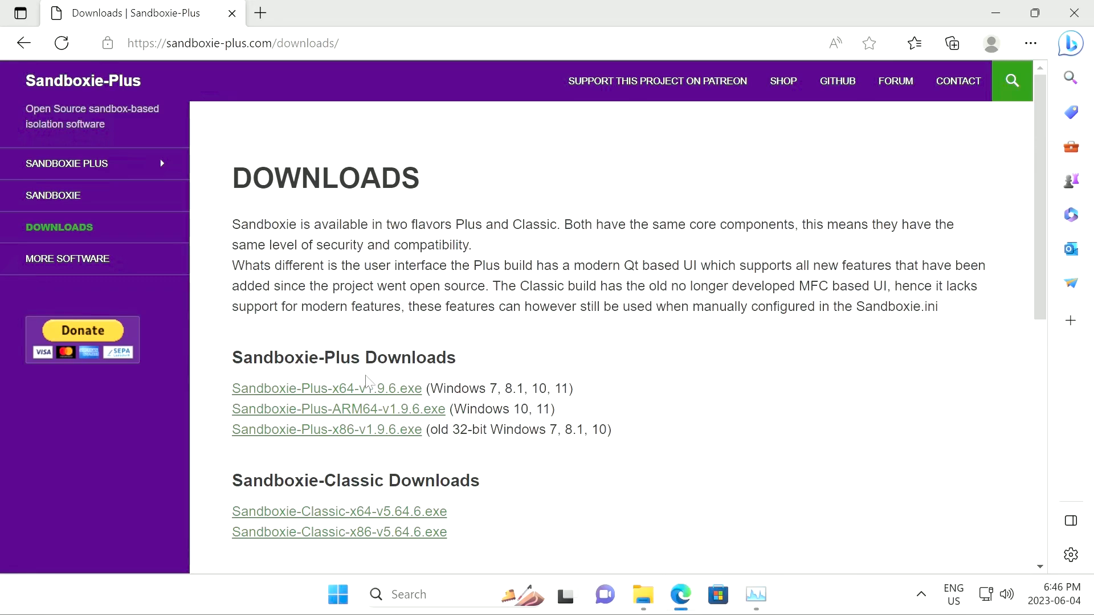
left_click(339, 390)
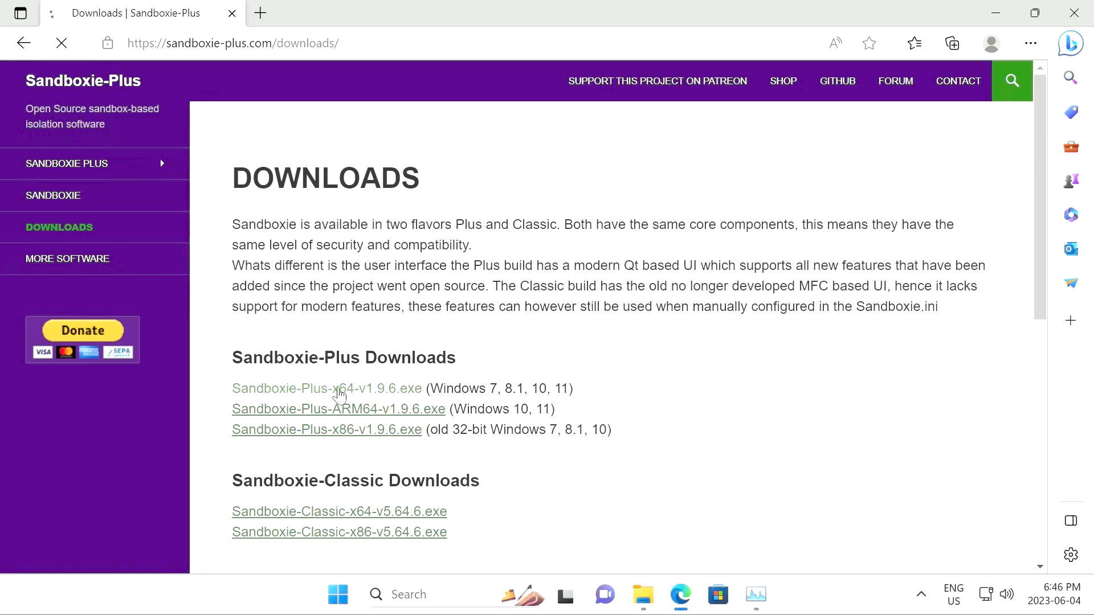
left_click(761, 108)
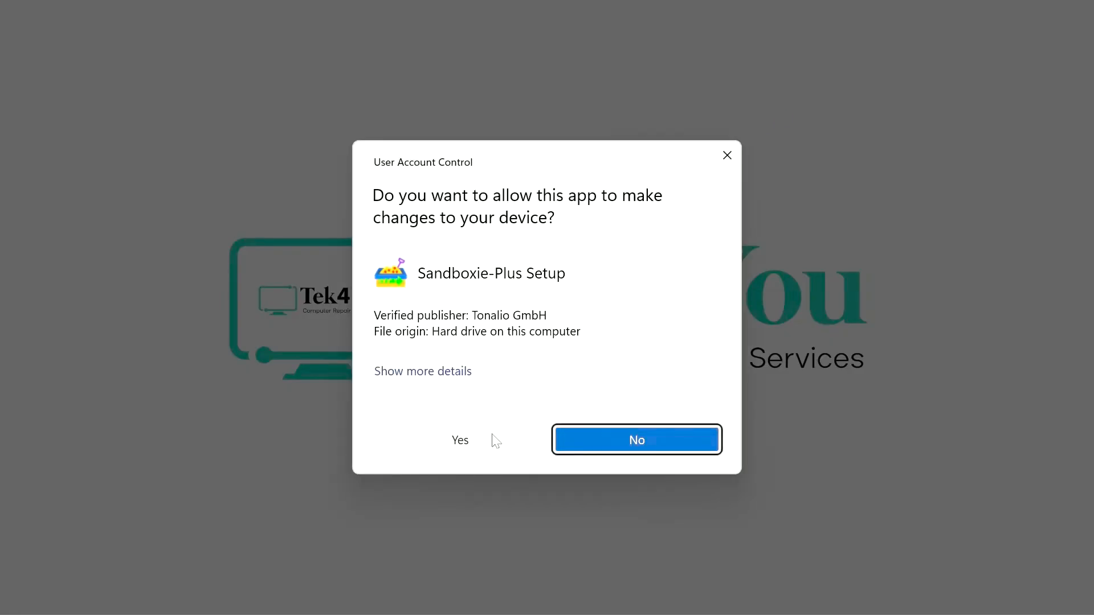
left_click(495, 441)
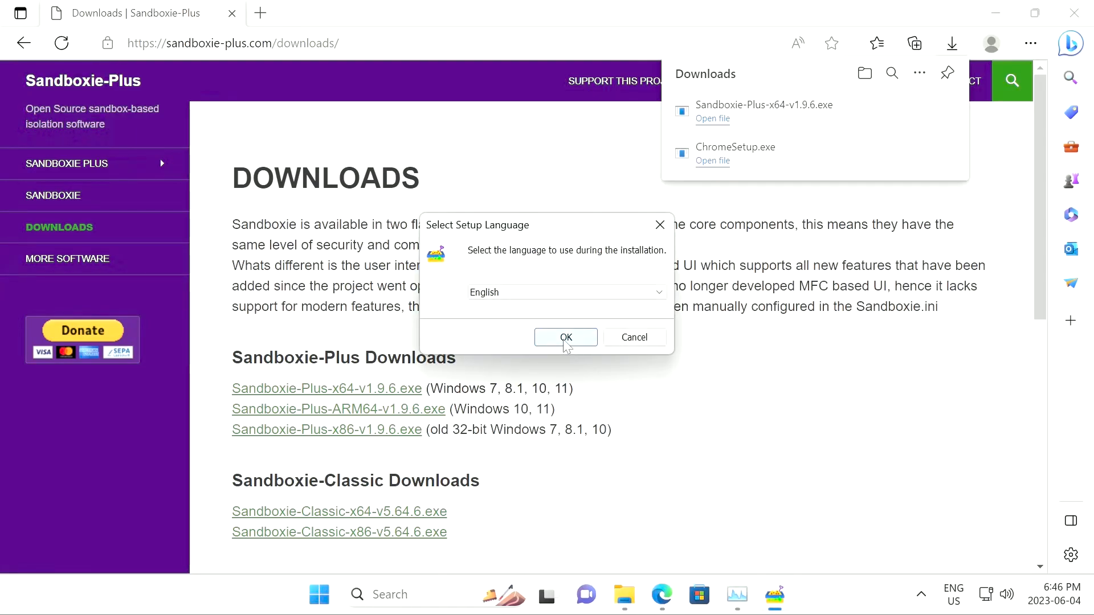
Use English as the setup language and accept the Sandboxie-Plus license agreement.
left_click(566, 345)
left_click(425, 378)
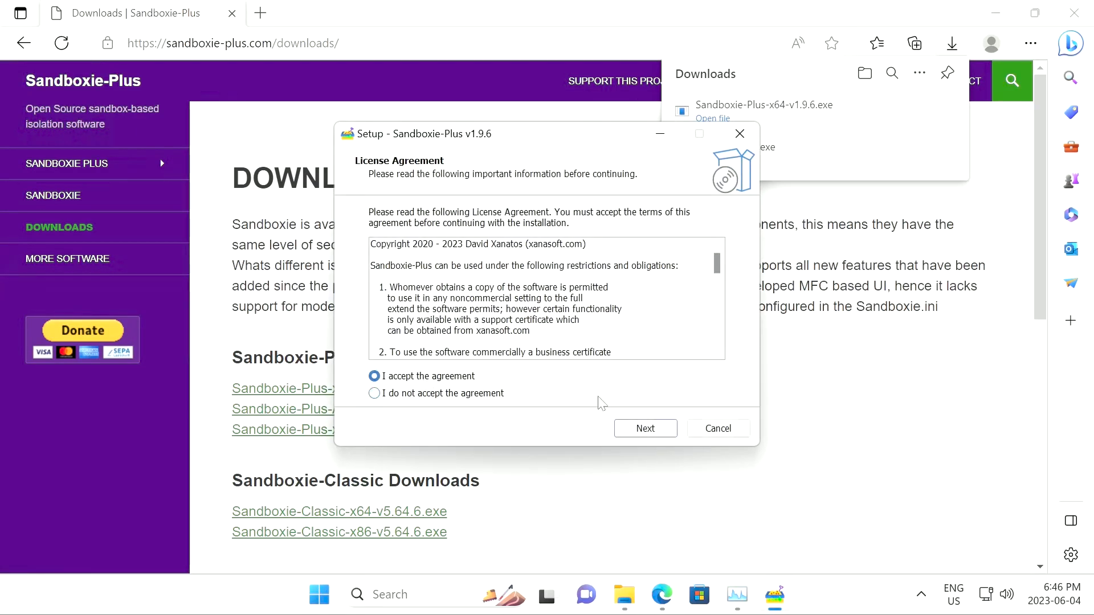
left_click(660, 431)
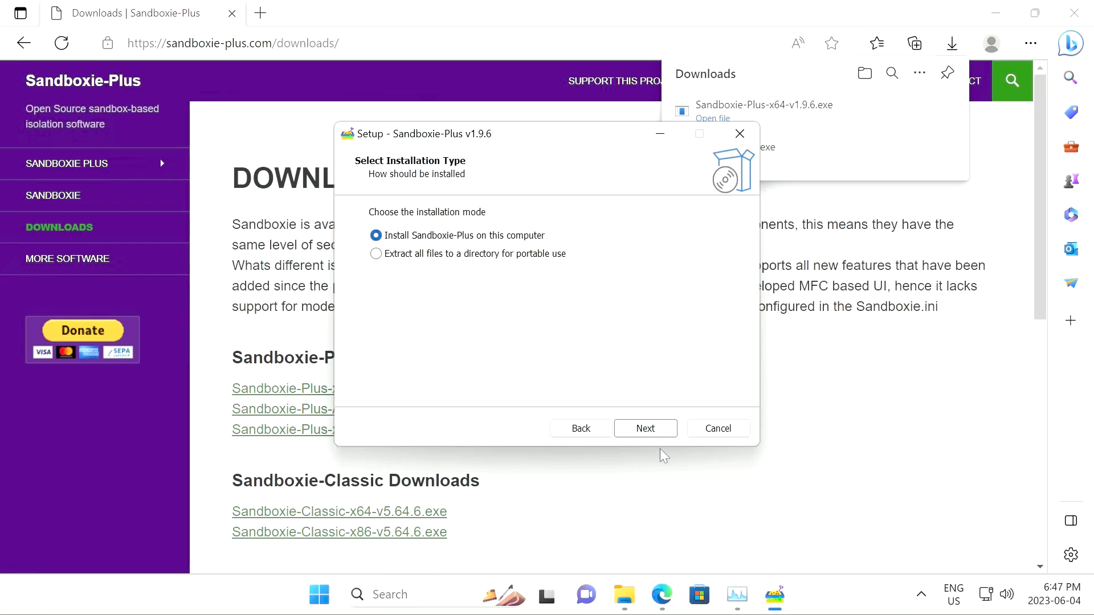
Install Sandboxie-Plus on this computer with the default folders, desktop shortcut and template download, and finish setup with the UI starting.
left_click(646, 429)
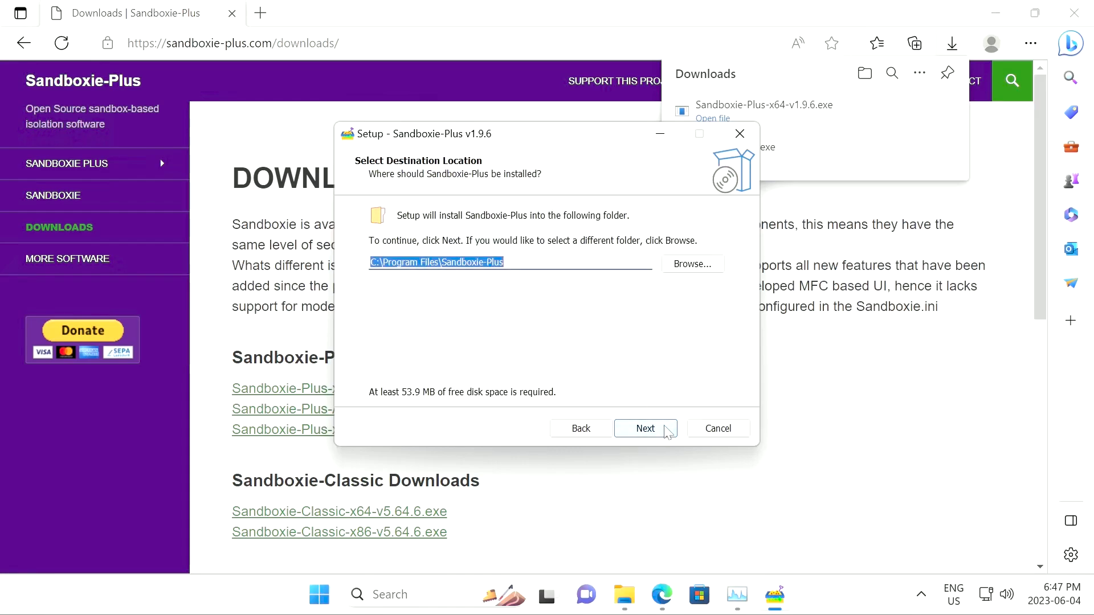
left_click(646, 429)
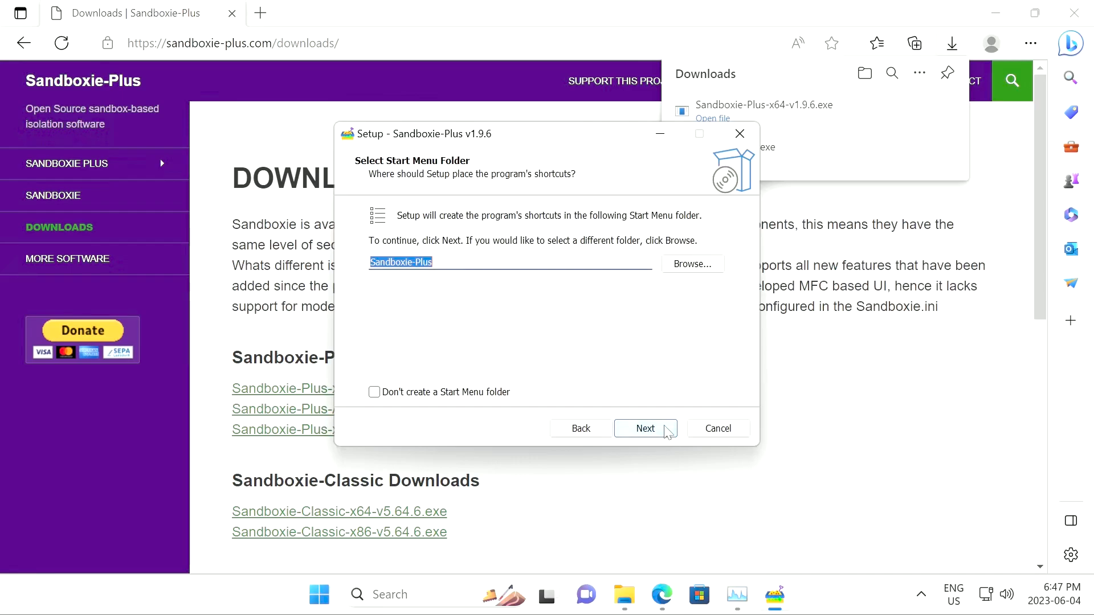
left_click(645, 429)
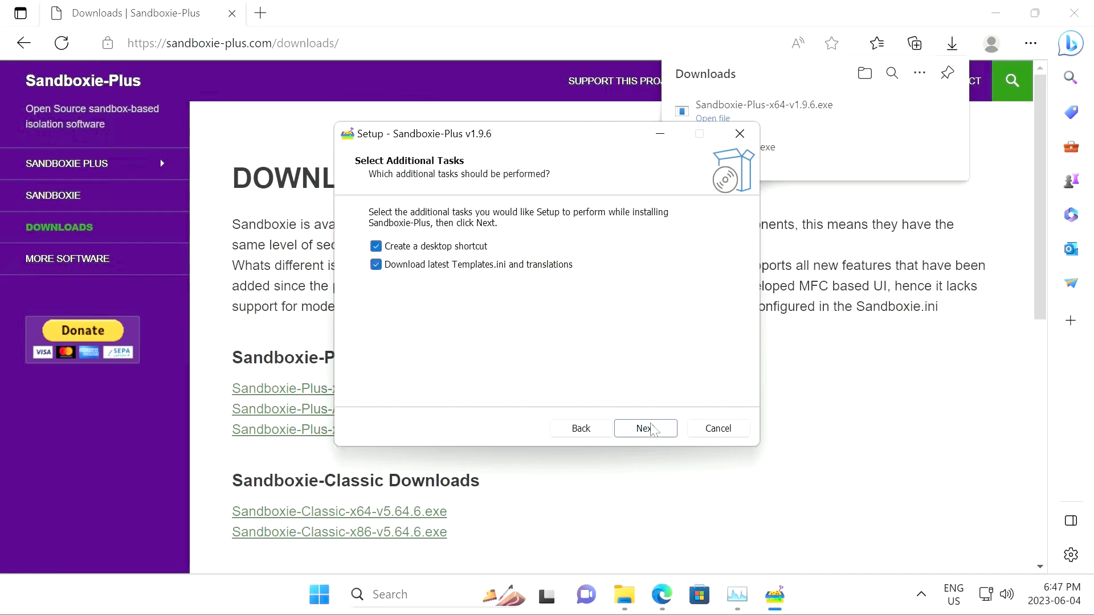
left_click(646, 429)
left_click(653, 429)
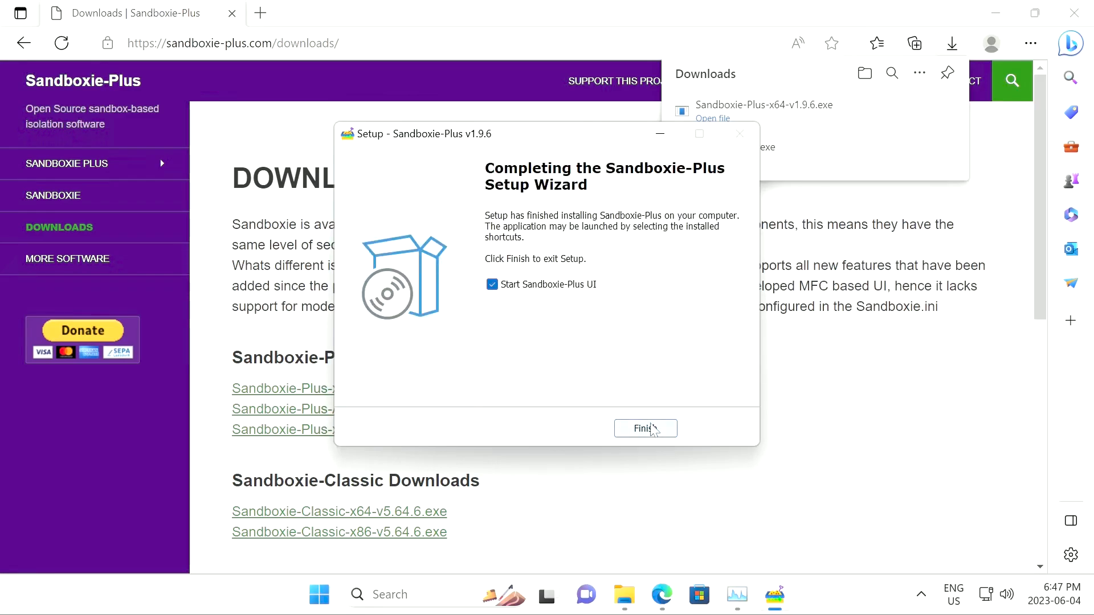
left_click(646, 429)
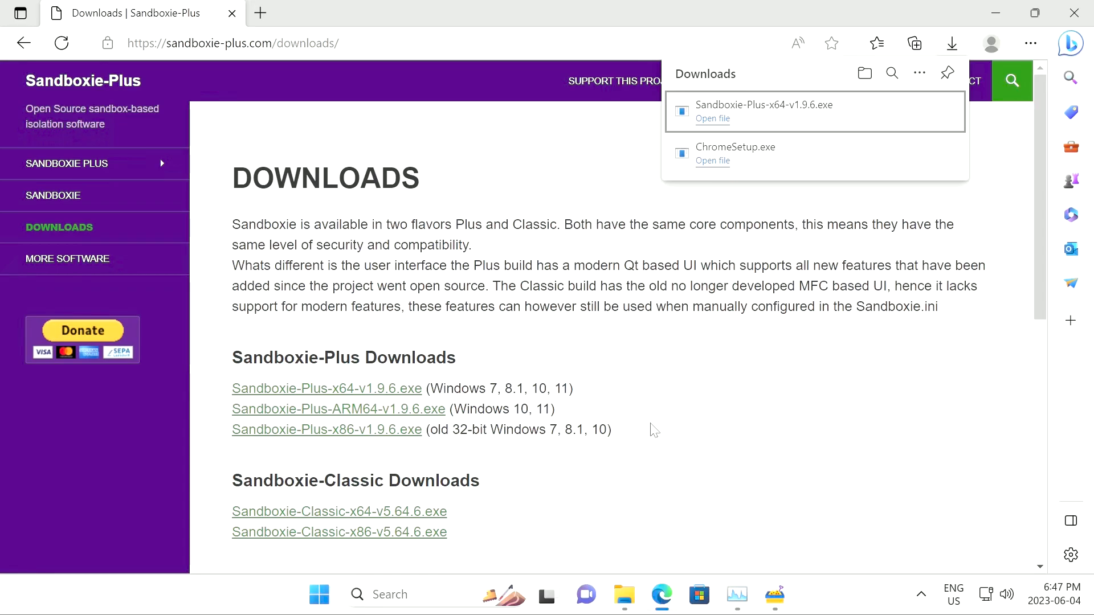
Minimize the browser, choose personal non-commercial use in the Setup Wizard and skip the supporter certificate.
left_click(996, 12)
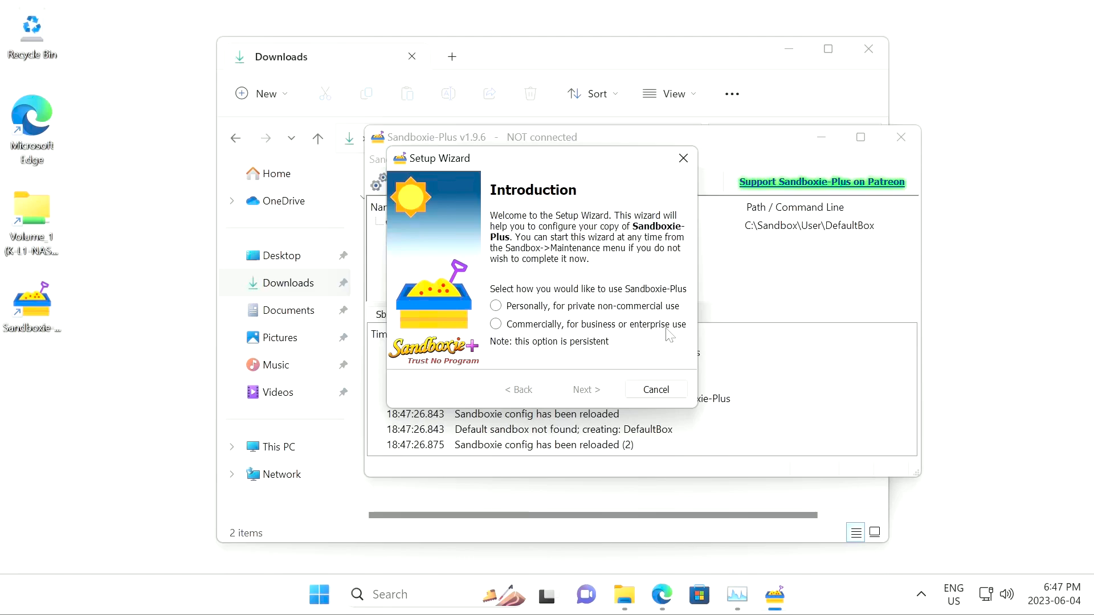
left_click(496, 307)
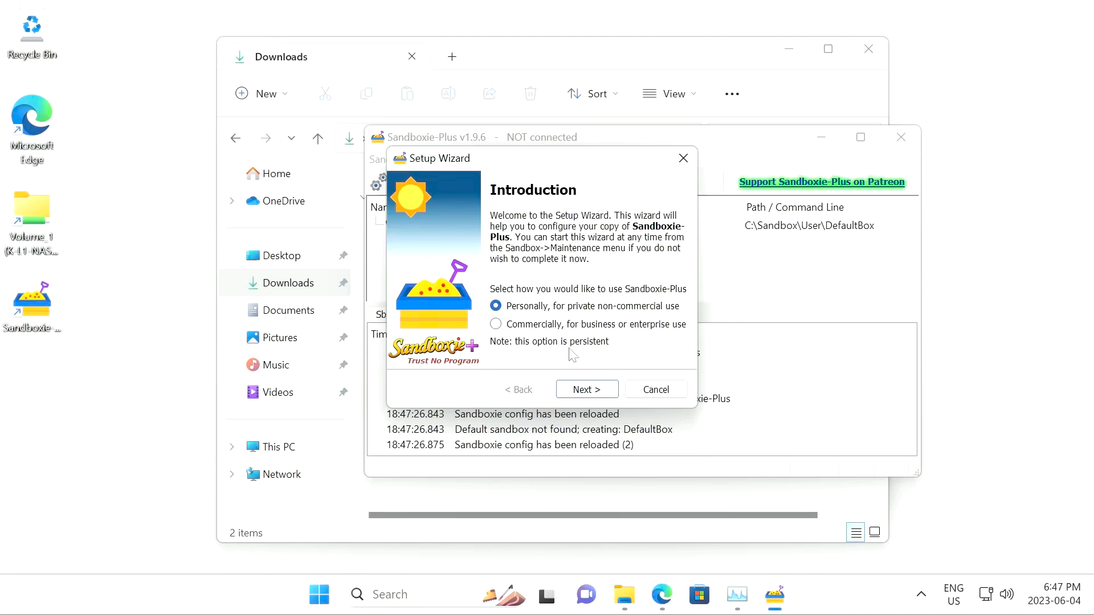
left_click(598, 389)
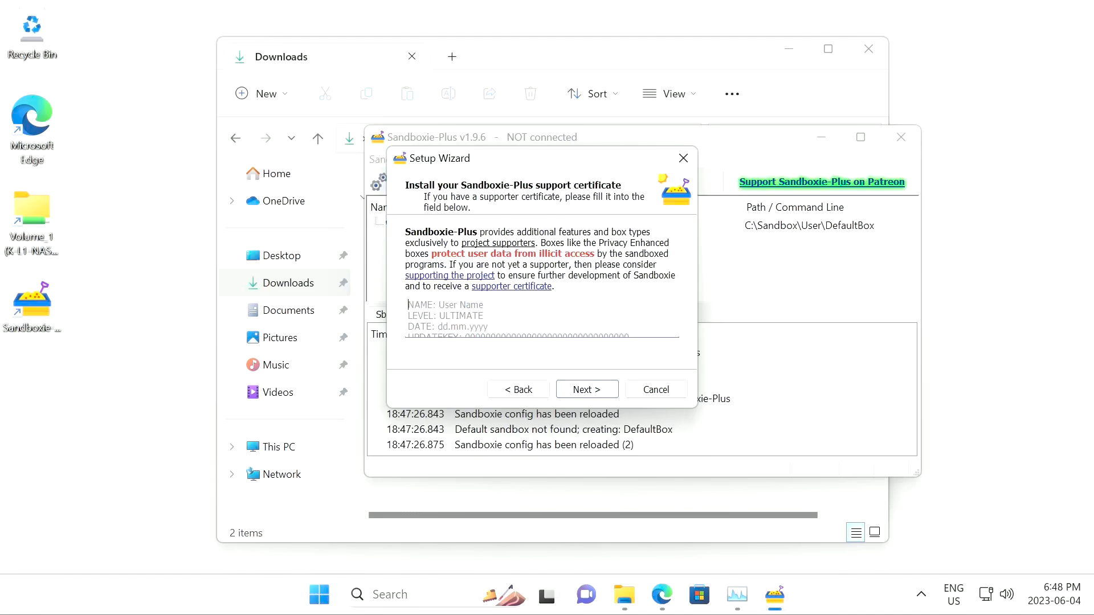
left_click(601, 391)
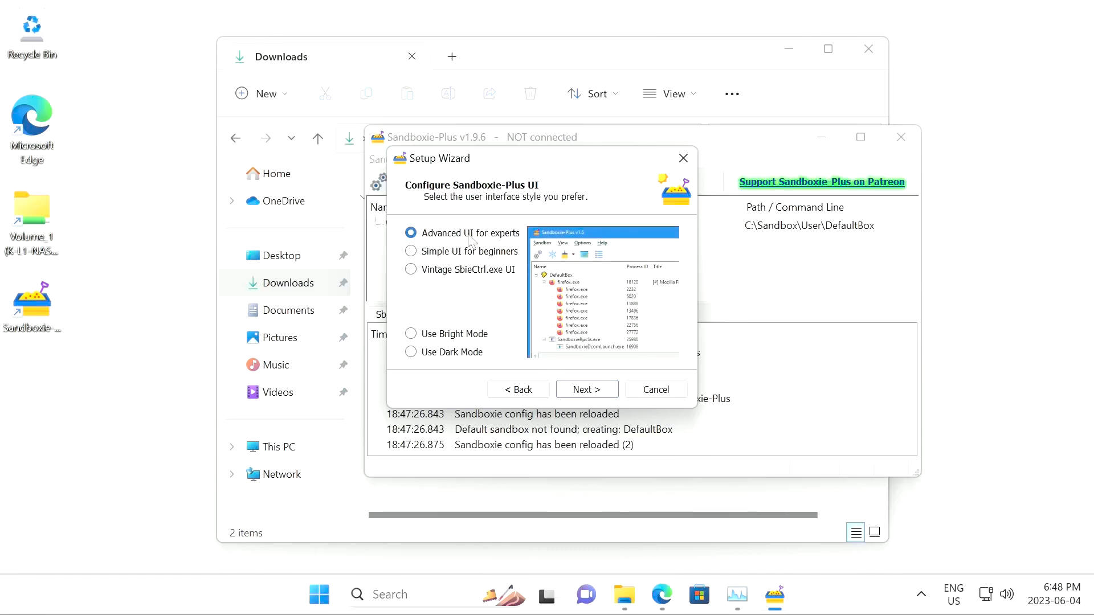
Compare the interface styles and colour modes, and choose Advanced UI for experts with Bright Mode.
left_click(434, 271)
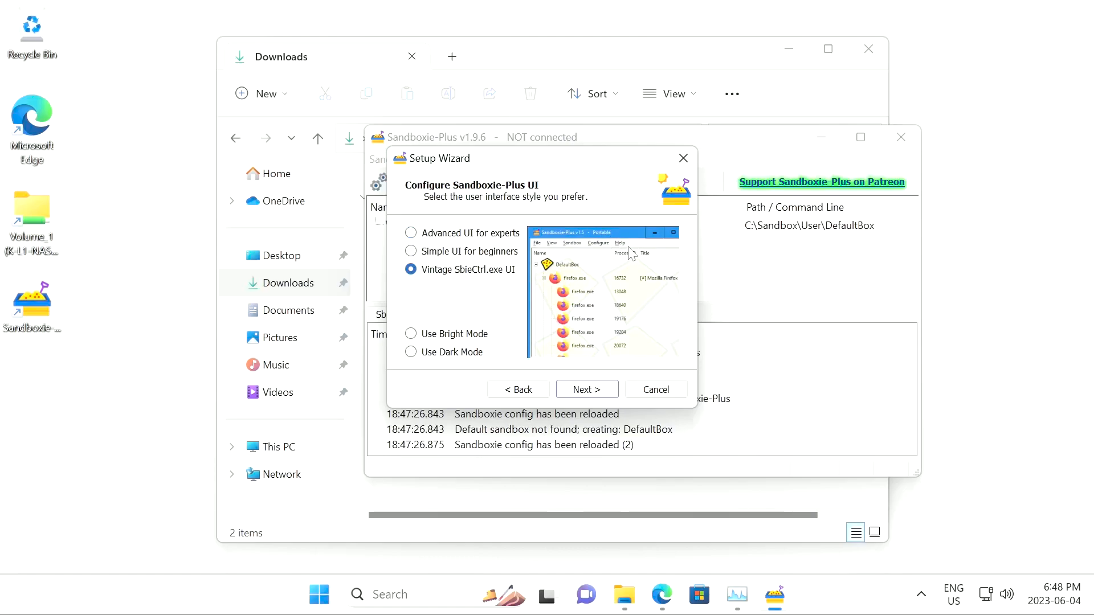
left_click(413, 254)
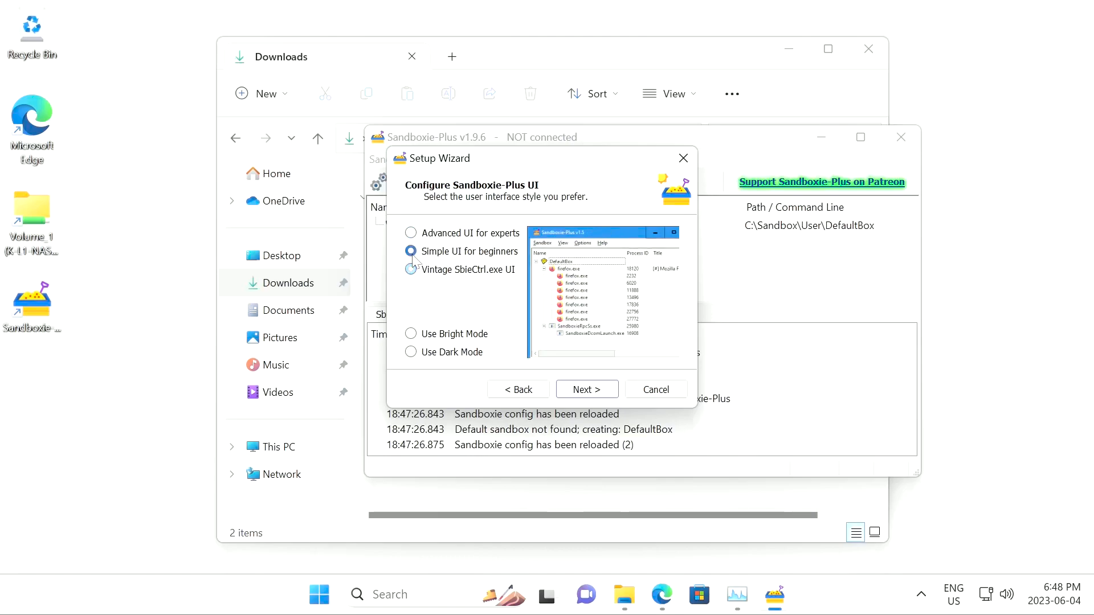
left_click(446, 235)
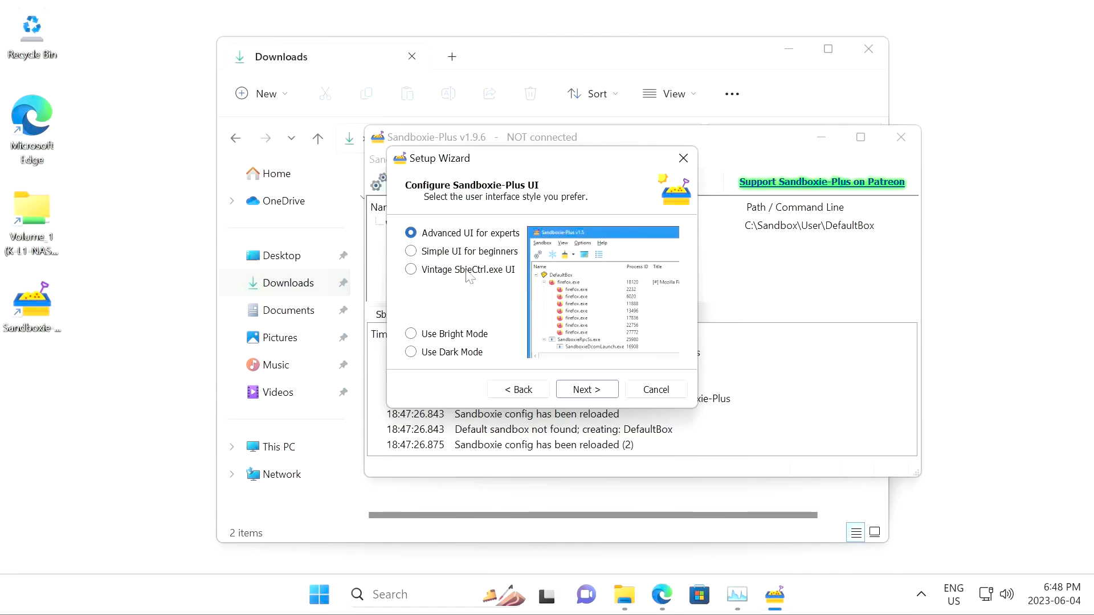
left_click(453, 335)
left_click(454, 351)
left_click(455, 340)
left_click(464, 354)
left_click(466, 338)
left_click(466, 352)
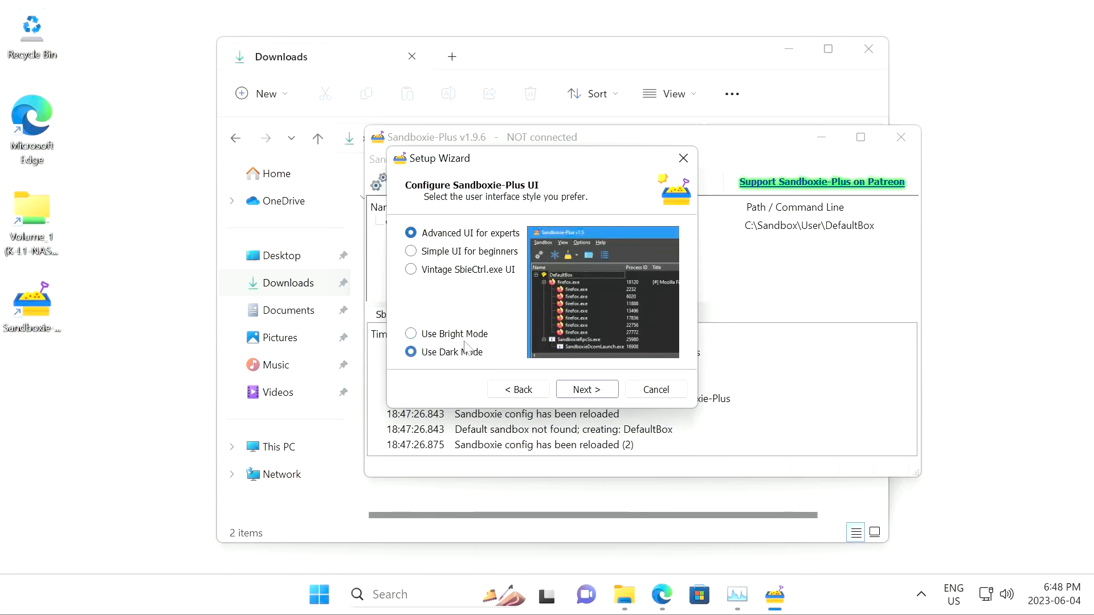
left_click(464, 337)
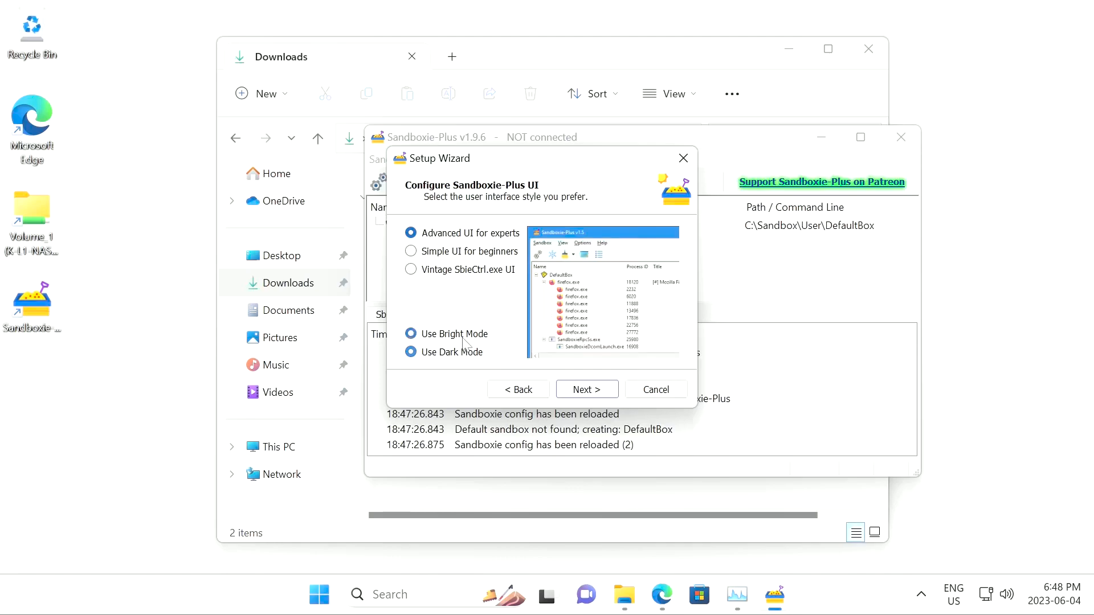
left_click(581, 392)
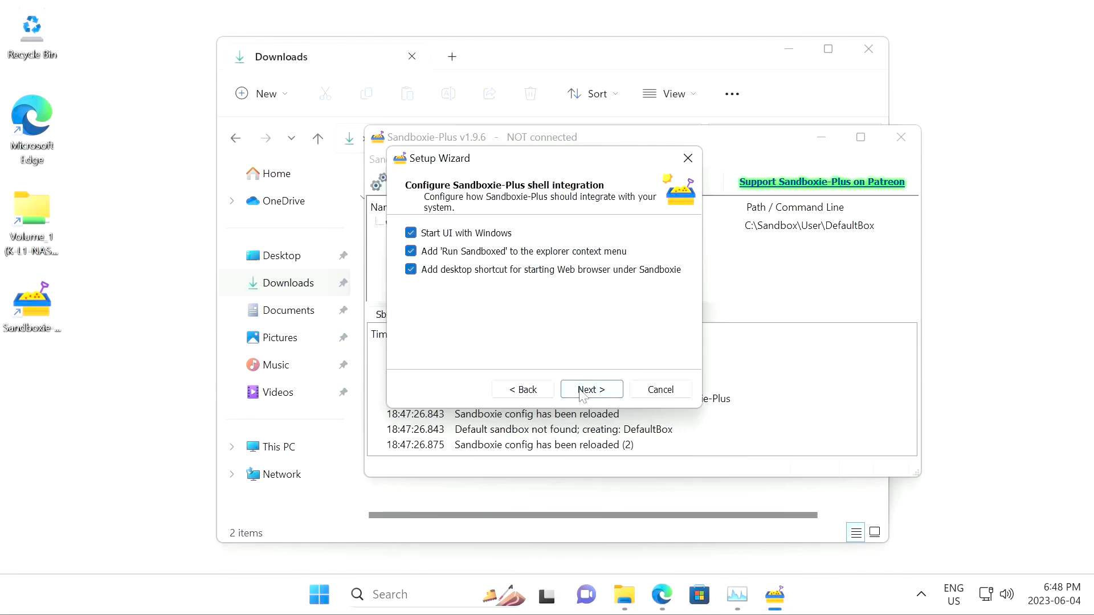
Finish the Setup Wizard with its default integration, network filtering and update options, and accept the detected software compatibility settings.
left_click(582, 394)
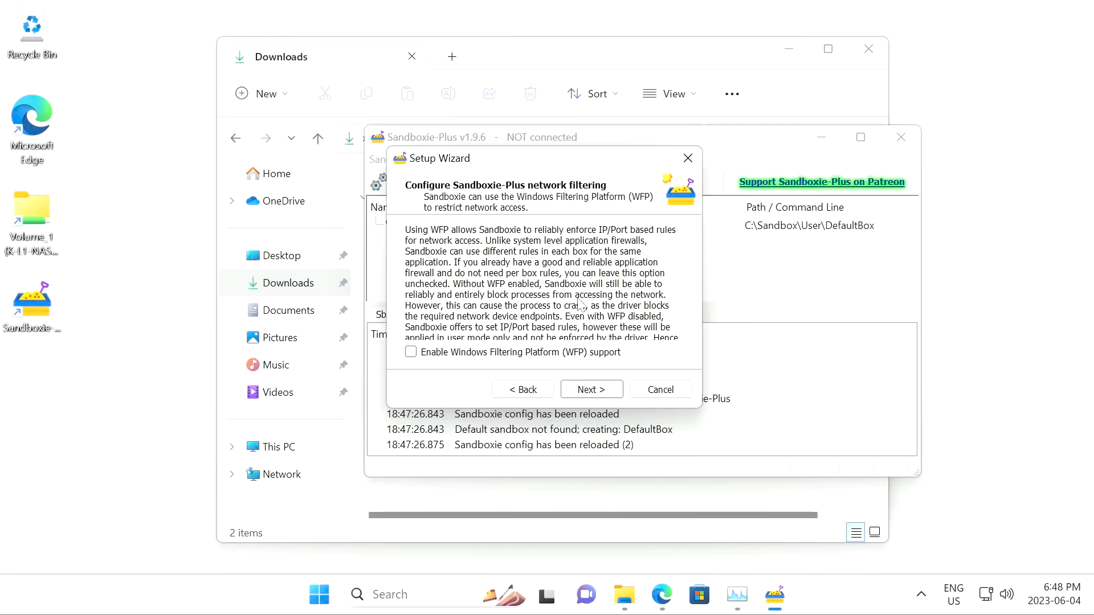
left_click(593, 391)
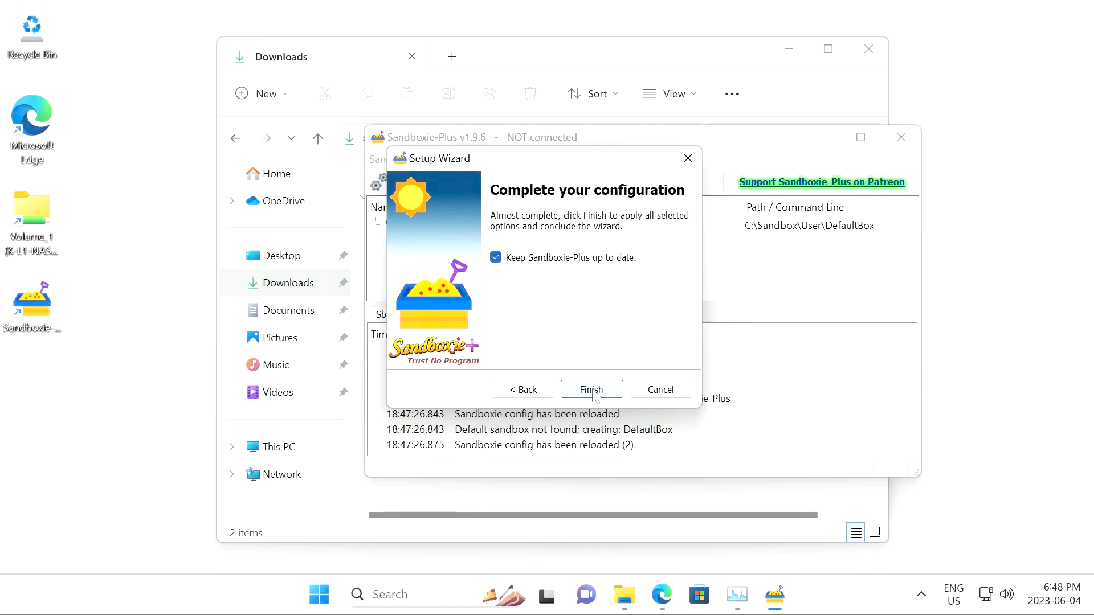
left_click(592, 391)
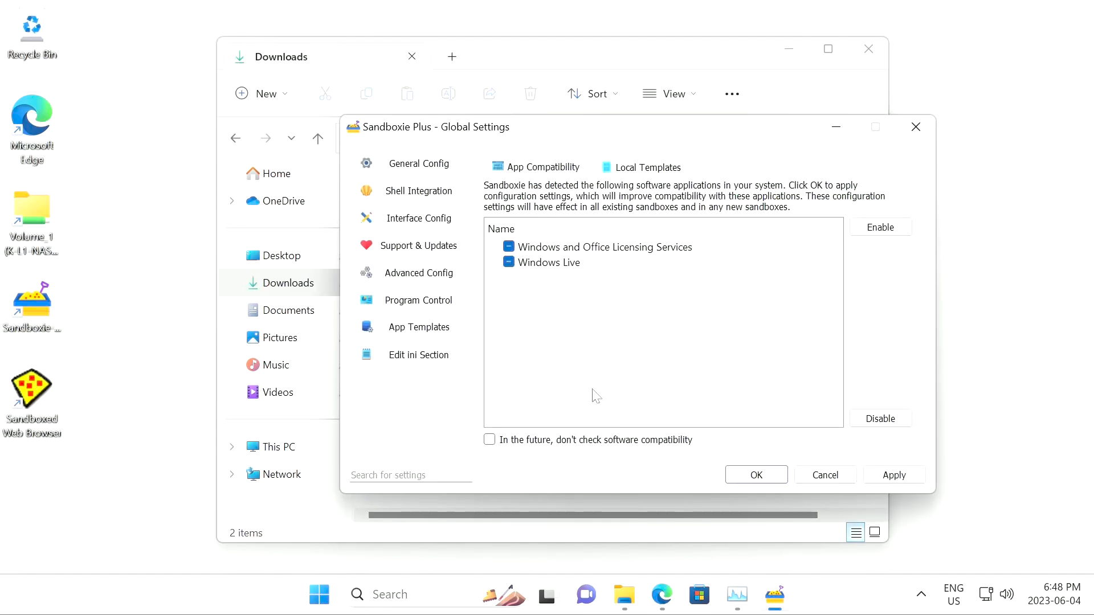
left_click(752, 476)
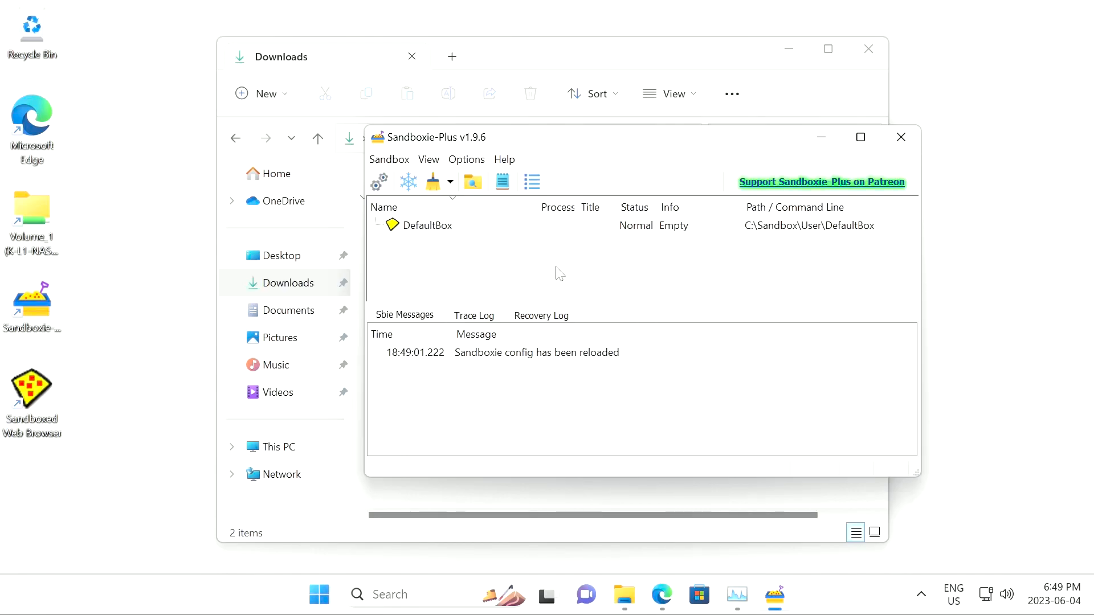
Close the Downloads folder window and move the Sandboxie-Plus window to the middle of the desktop.
left_click(877, 56)
left_click(448, 231)
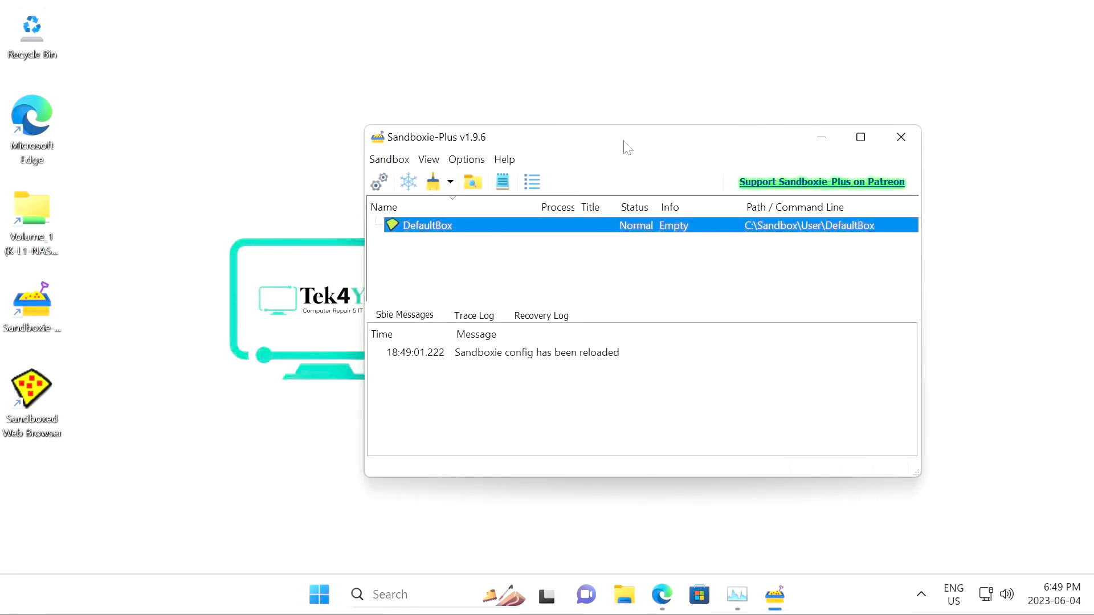
left_click_drag(643, 143, 554, 142)
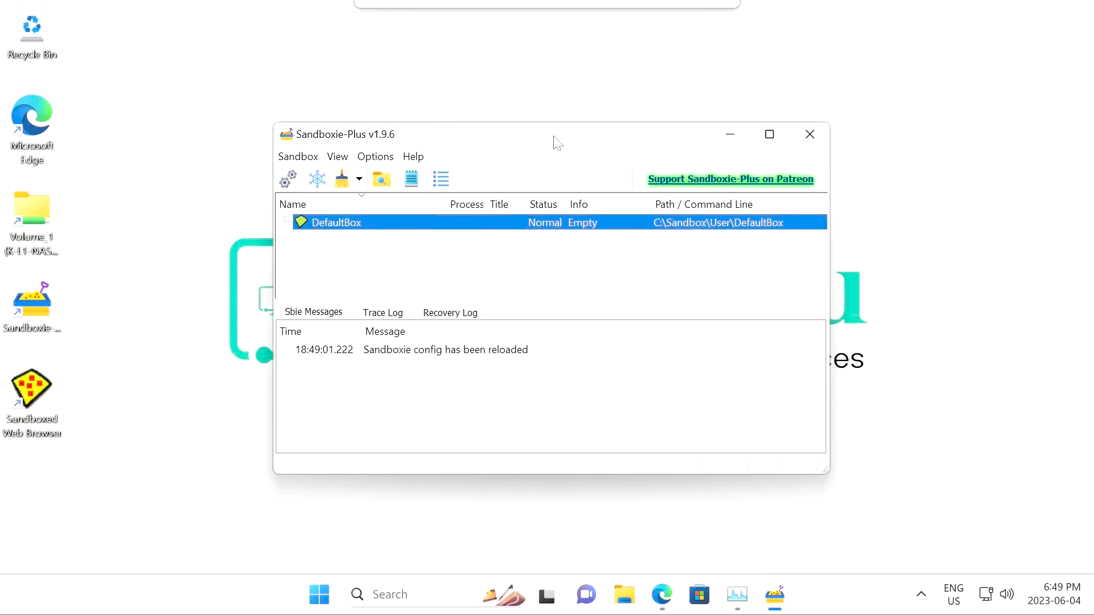
Start a new sandbox named Google Chrome with the box type Standard Isolation Sandbox (Default).
left_click(330, 255)
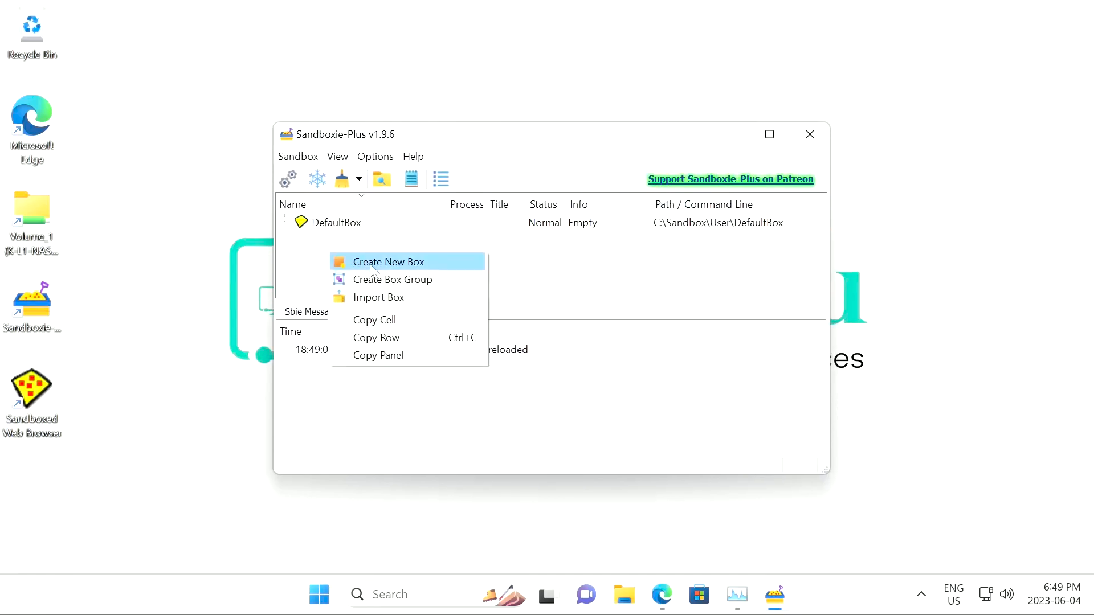
left_click(444, 271)
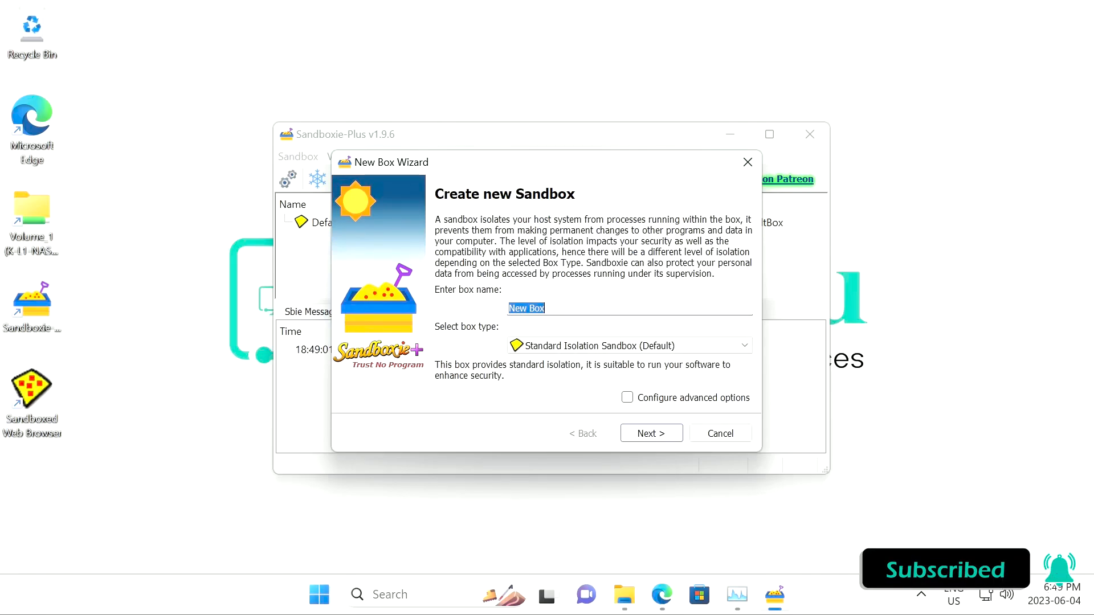
type("Google Chrome")
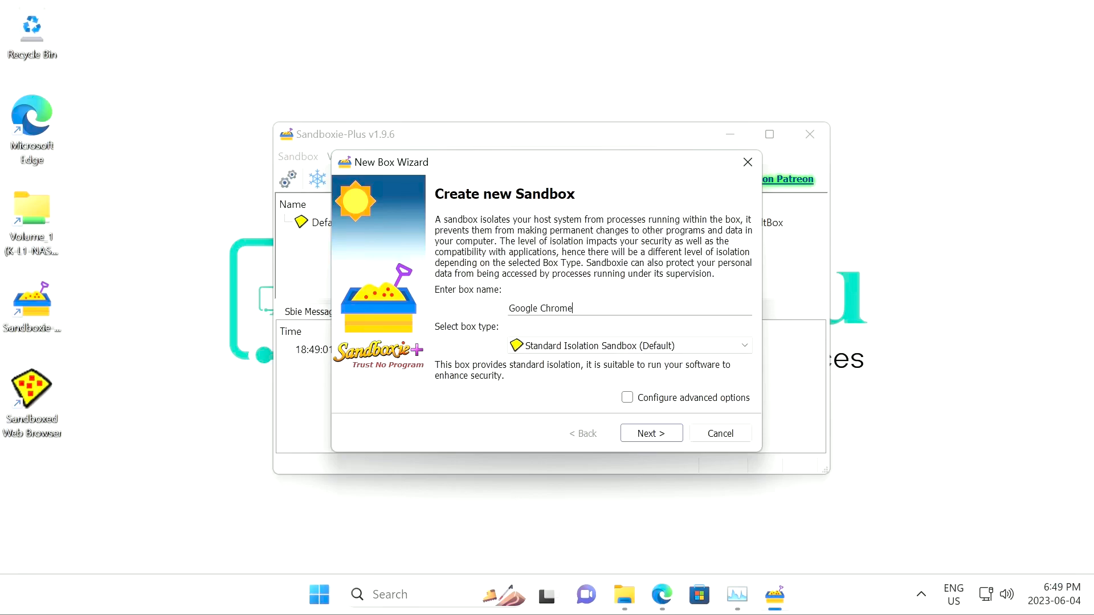
left_click(704, 352)
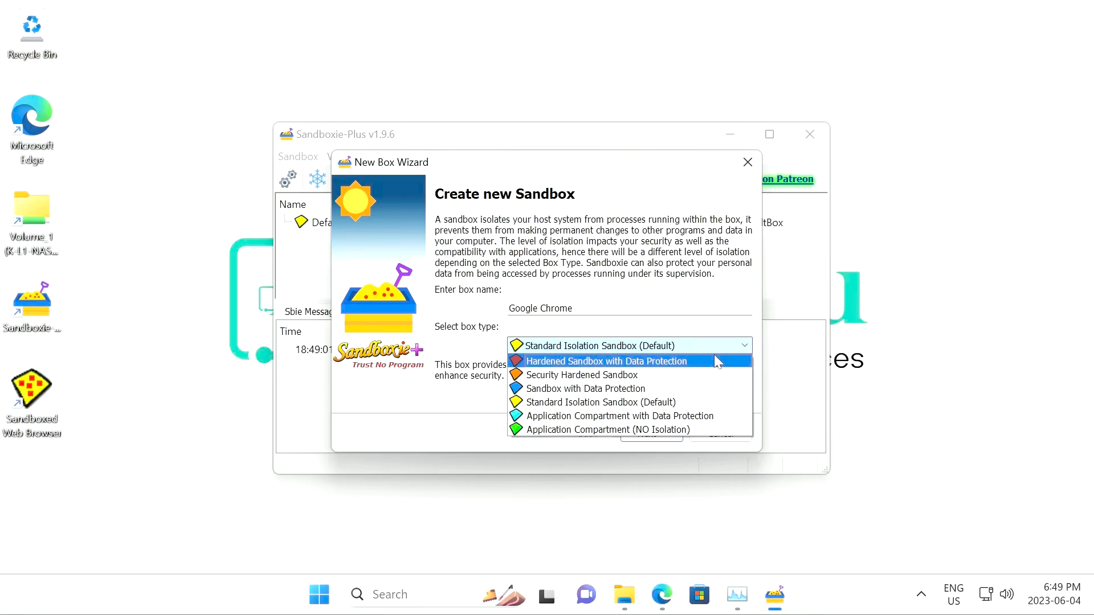
left_click(688, 405)
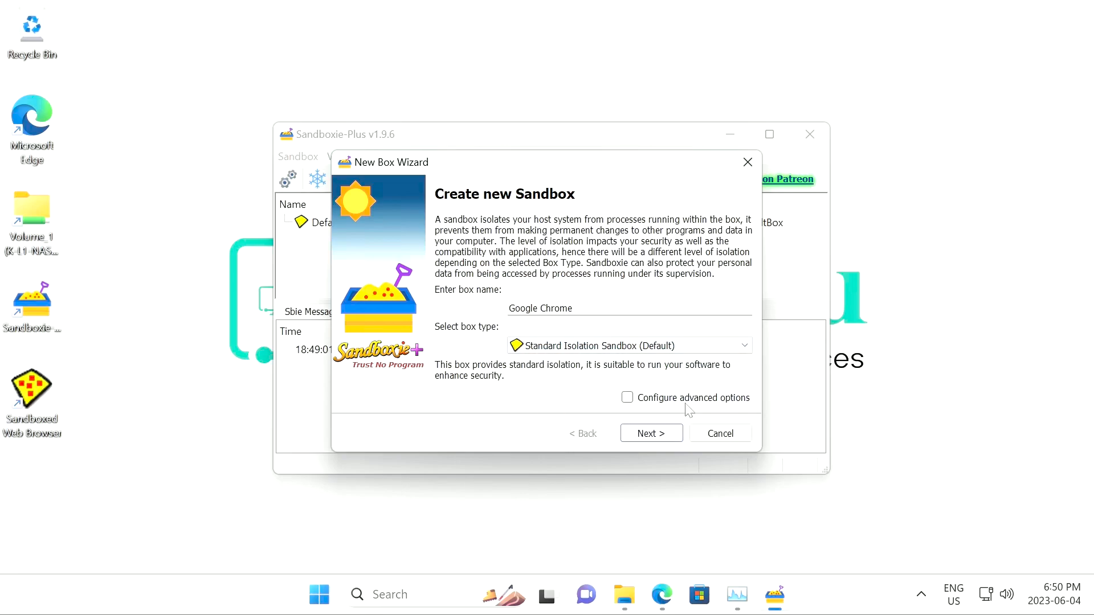
Review the save location on the wizard's summary page, finish creating the sandbox and acknowledge the virtualization scheme notice.
left_click(653, 435)
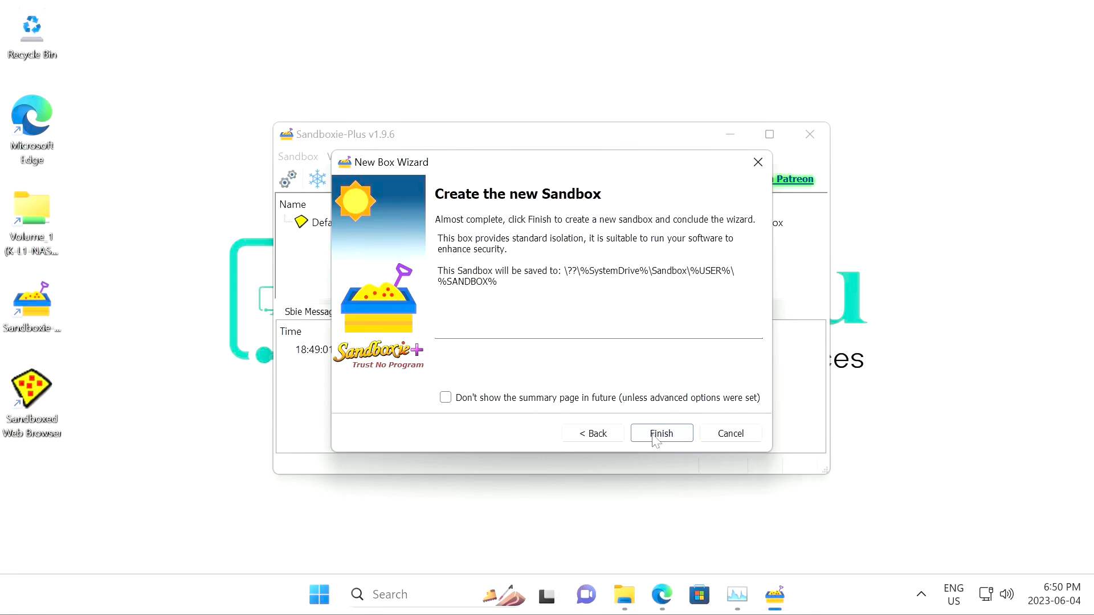
left_click_drag(578, 271, 497, 282)
left_click(558, 293)
left_click(661, 435)
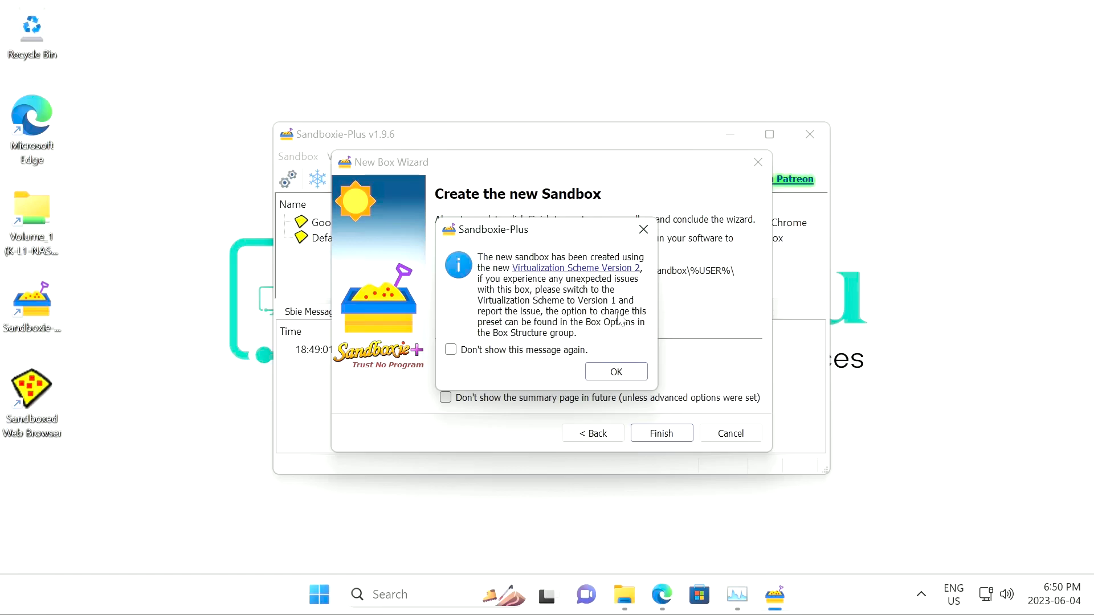
left_click(614, 373)
Inspect the DefaultBox and Google Chrome entries in the sandbox list.
left_click(337, 239)
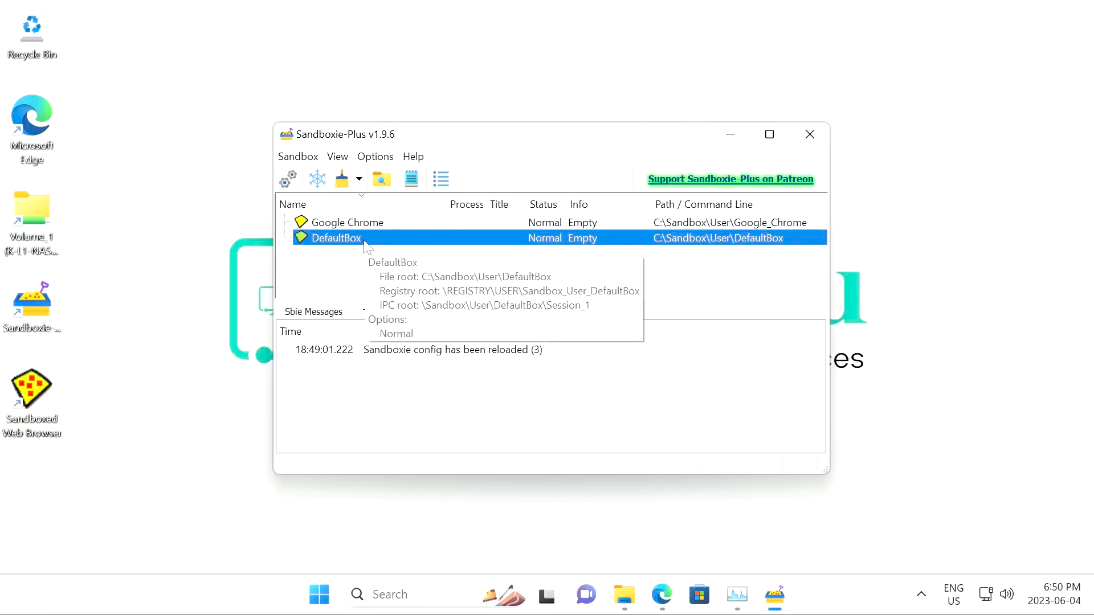
left_click(336, 269)
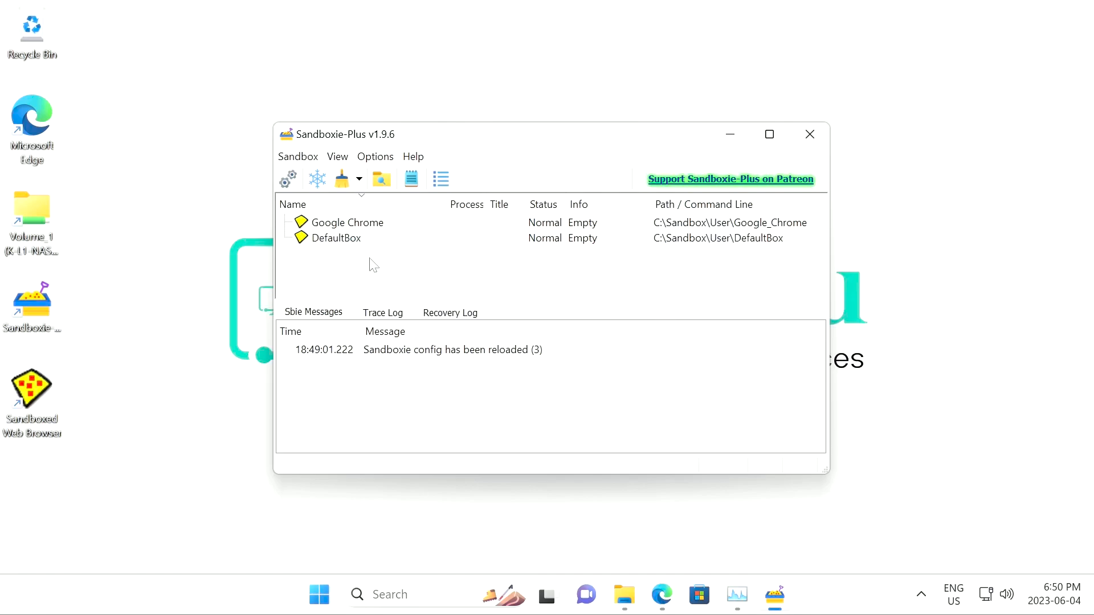
left_click(350, 226)
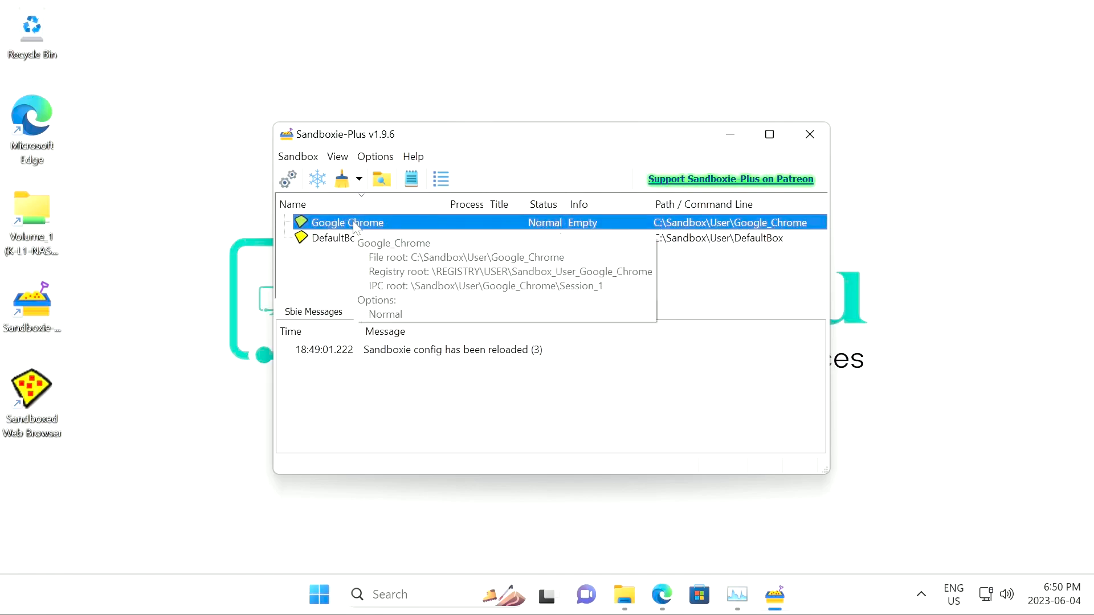
left_click(307, 280)
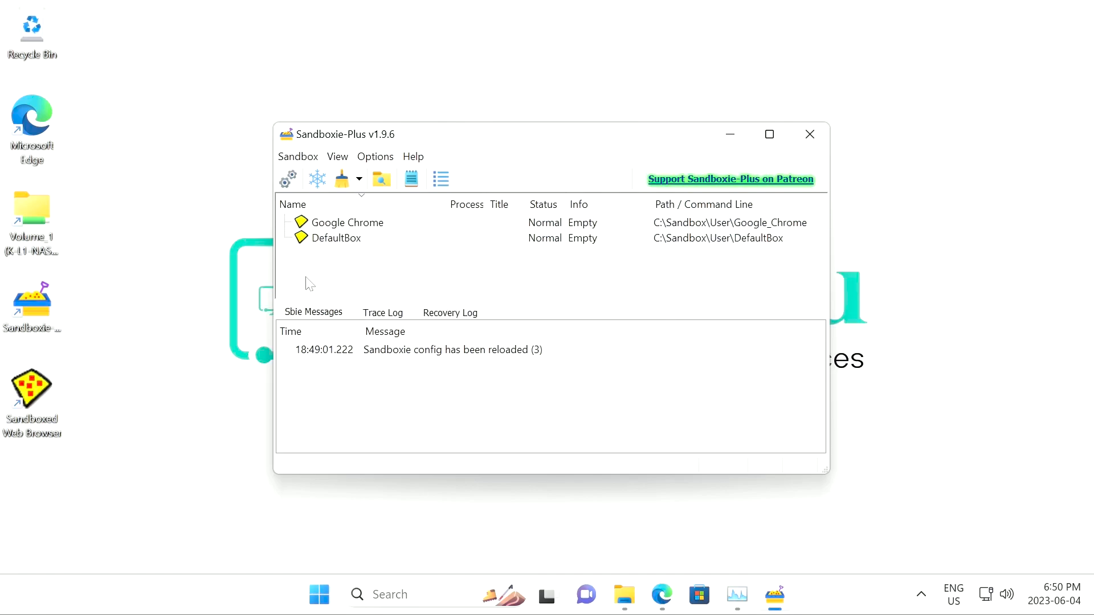
Switch to the Downloads folder and check the actions offered for ChromeSetup for a sandboxed run option.
left_click(627, 596)
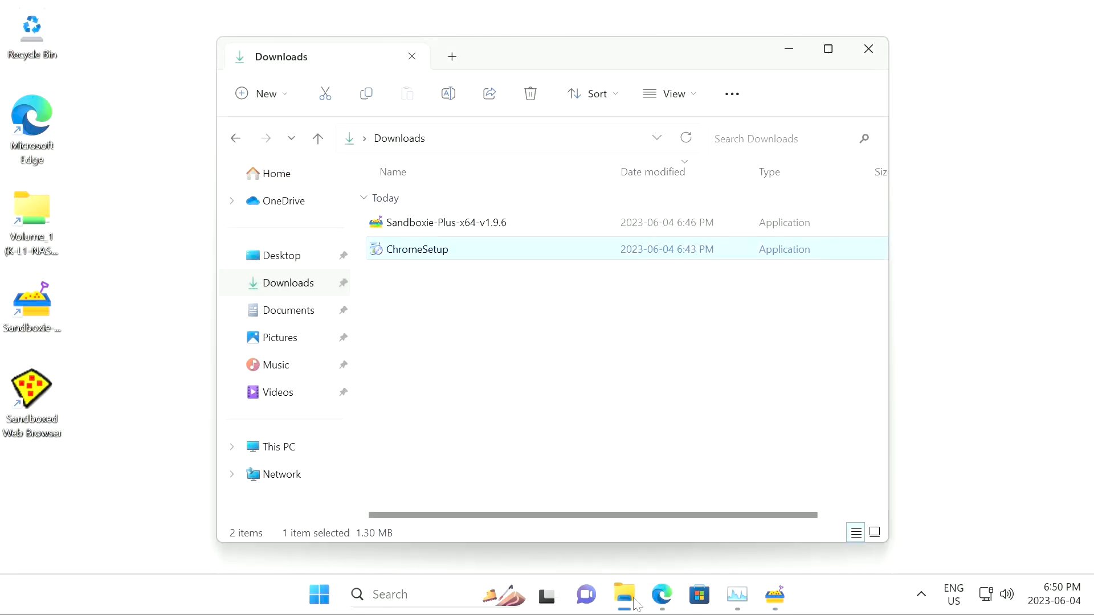
right_click(414, 256)
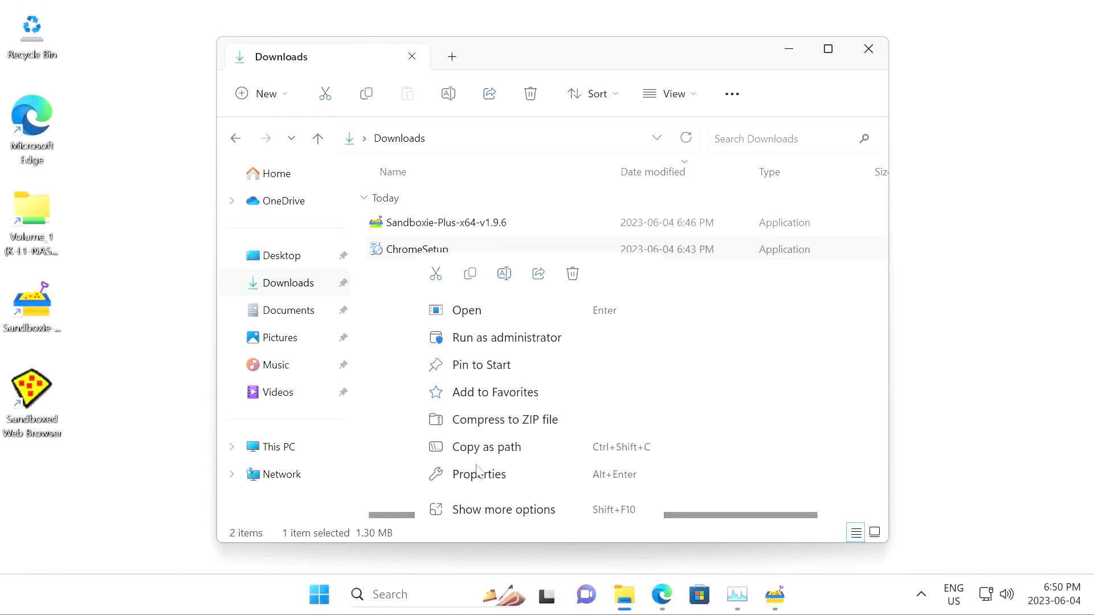
left_click(399, 255)
left_click(402, 233)
right_click(404, 250)
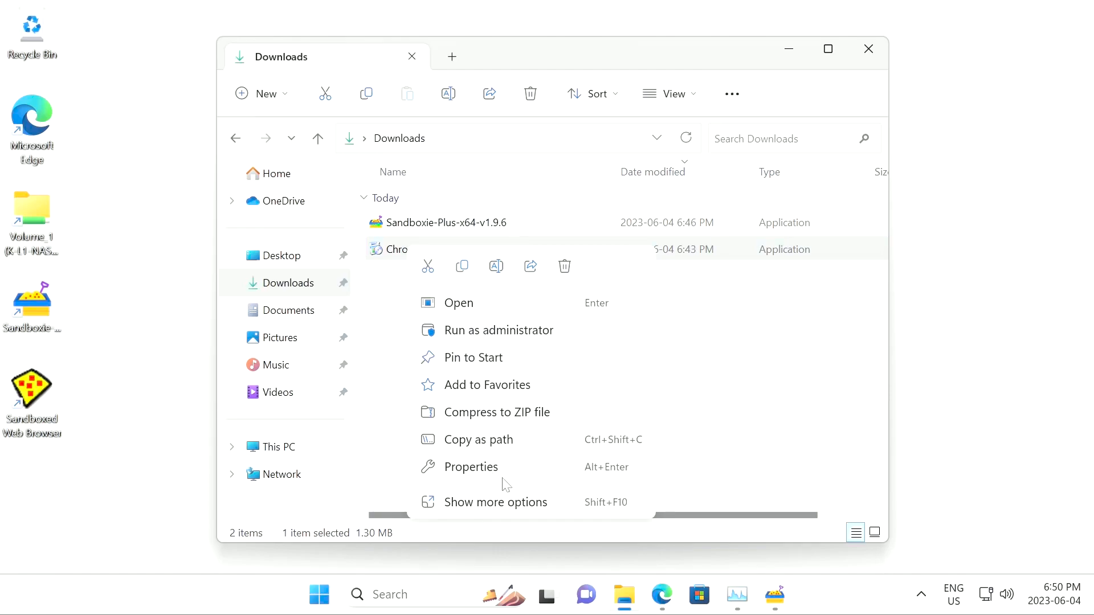
left_click(767, 405)
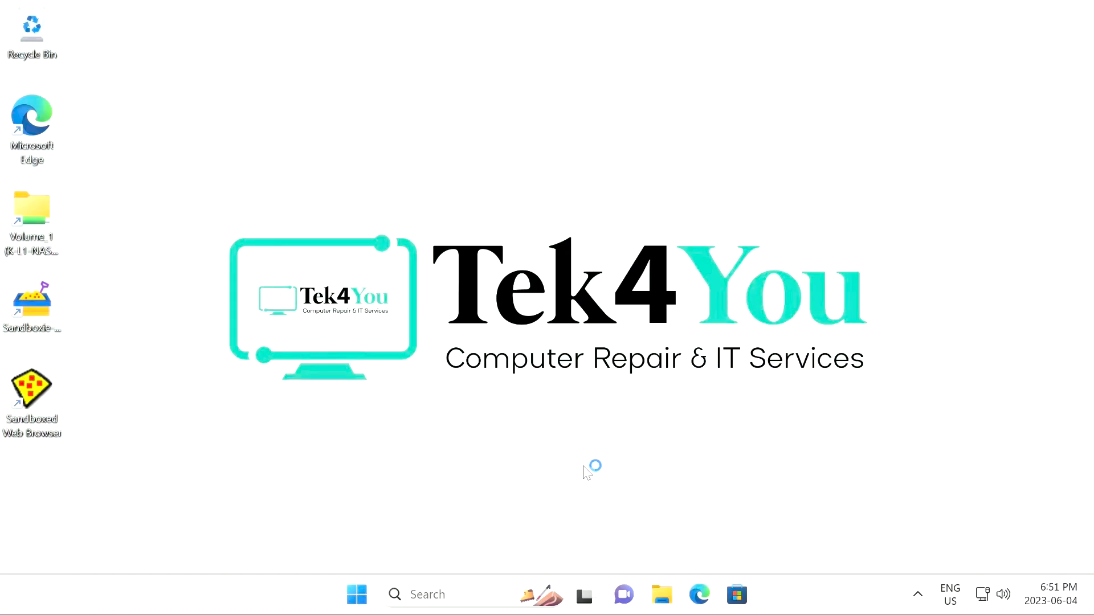
Open the Downloads folder in File Explorer and start ChromeSetup with Run Sandboxed.
left_click(662, 595)
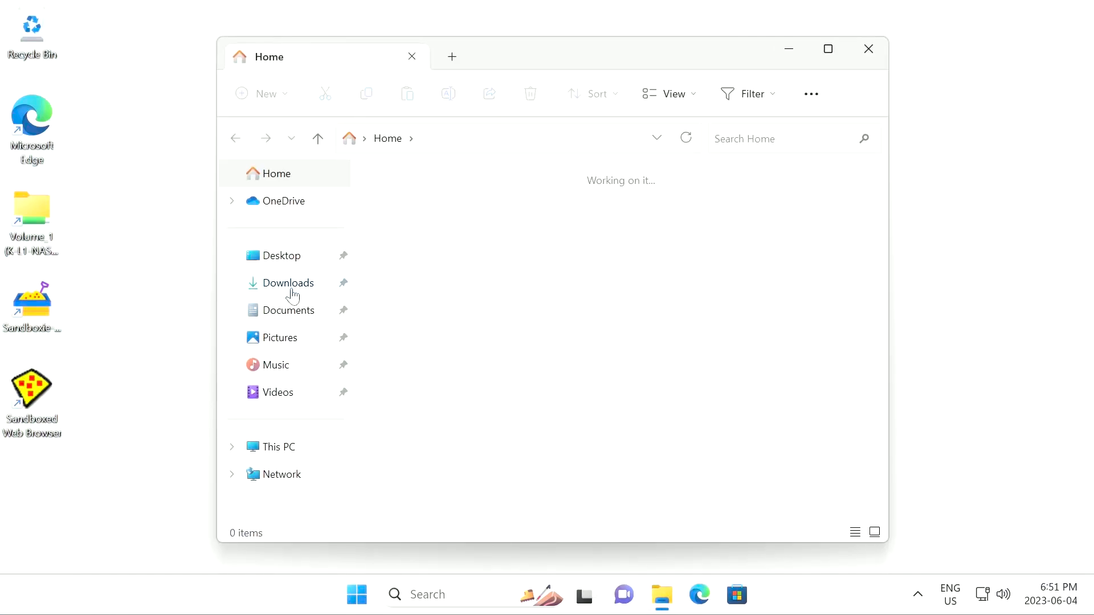
left_click(291, 291)
left_click(427, 259)
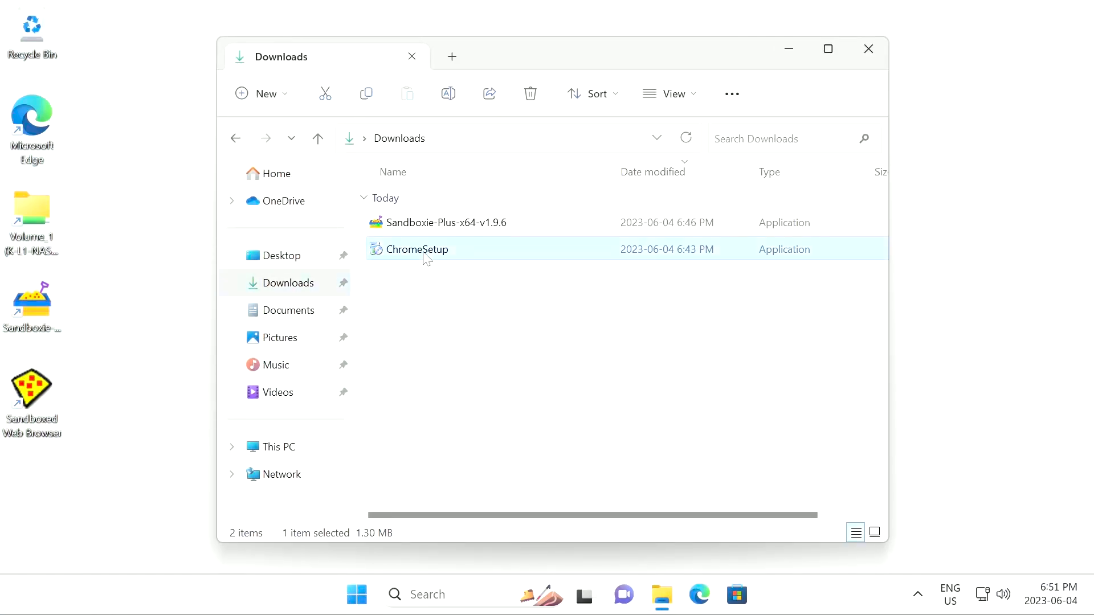
right_click(424, 257)
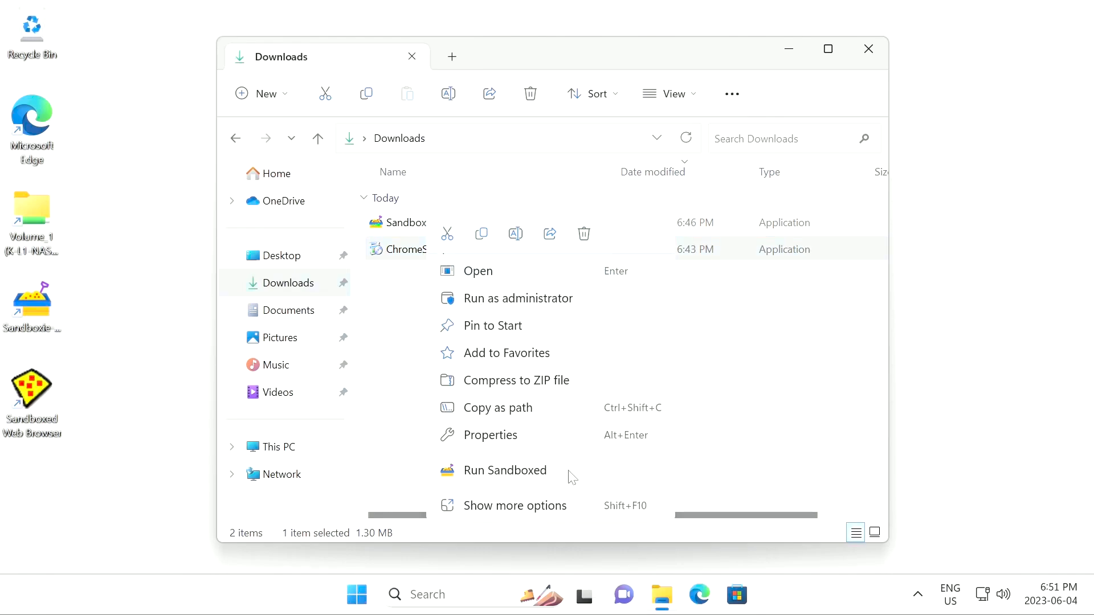
left_click(418, 337)
right_click(422, 258)
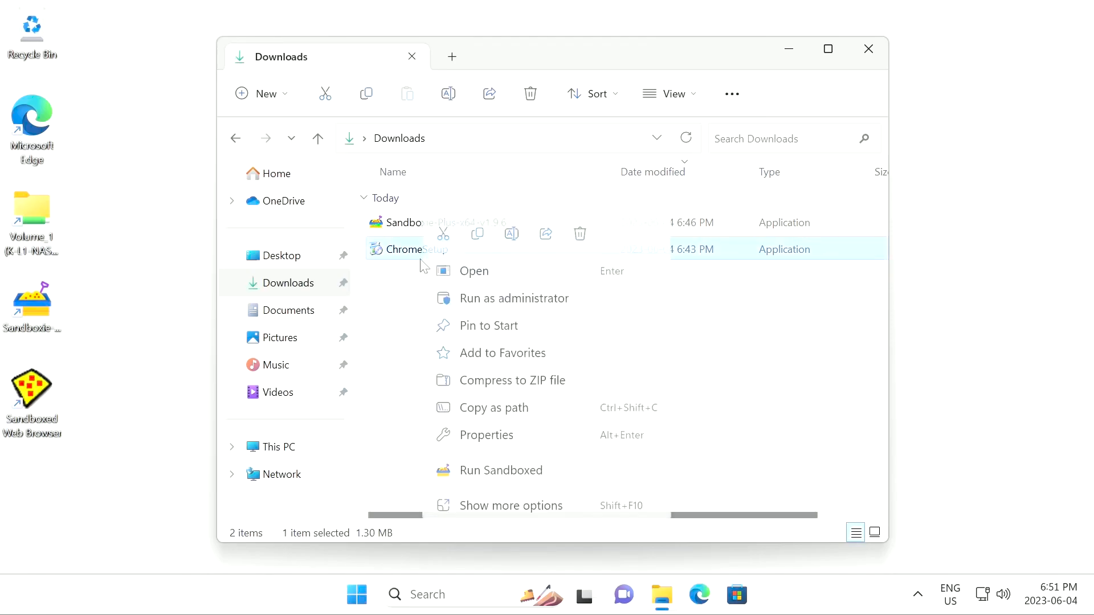
left_click(567, 478)
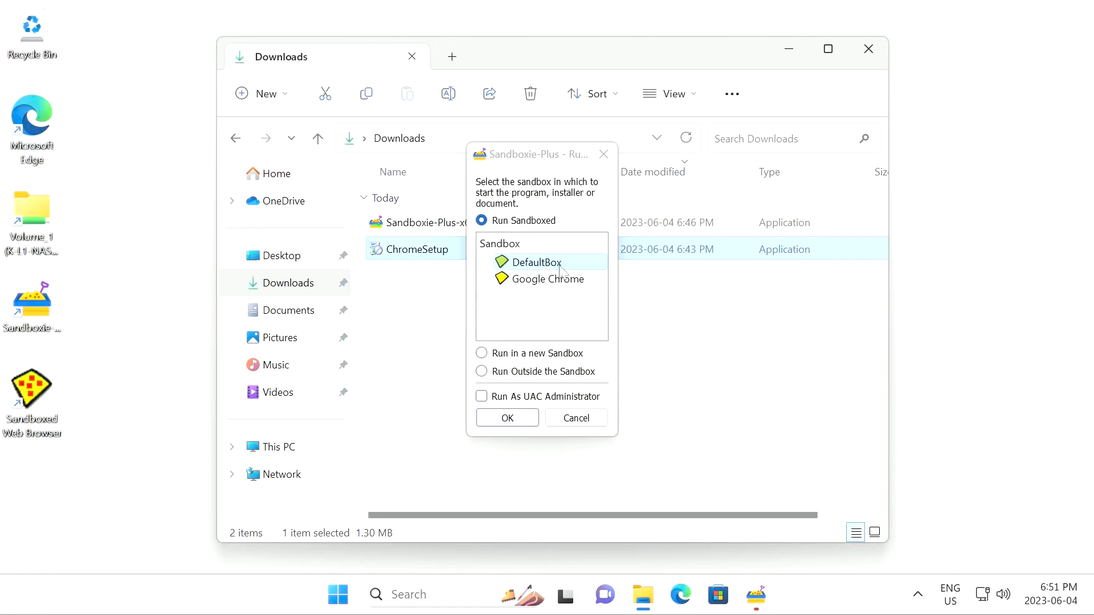
Choose the Google Chrome sandbox for the installer and allow Sandboxie Start to make changes to the device.
left_click(562, 283)
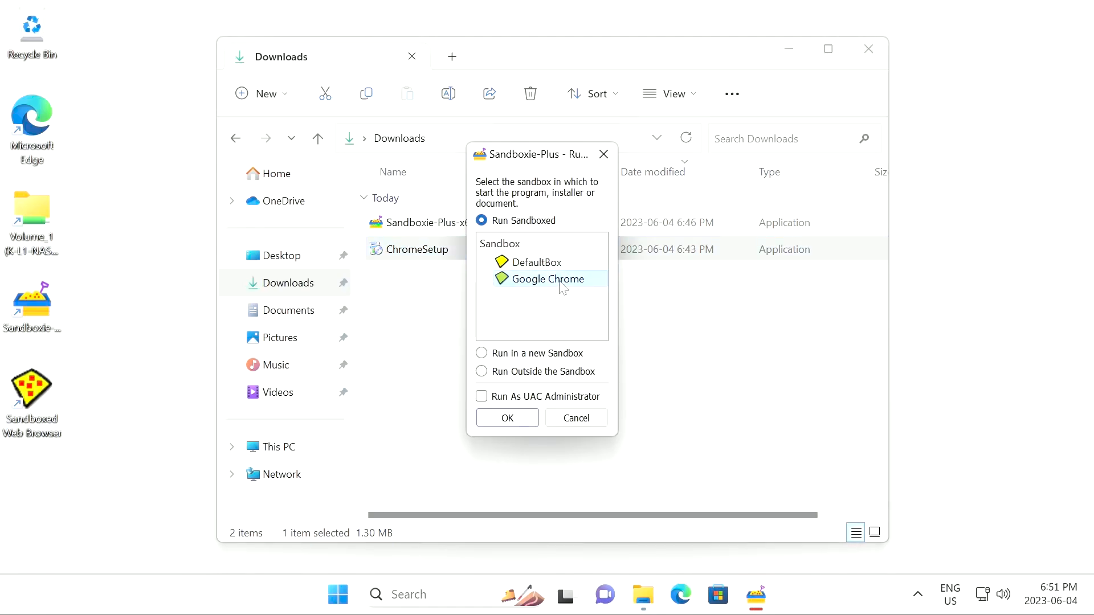
double_click(560, 283)
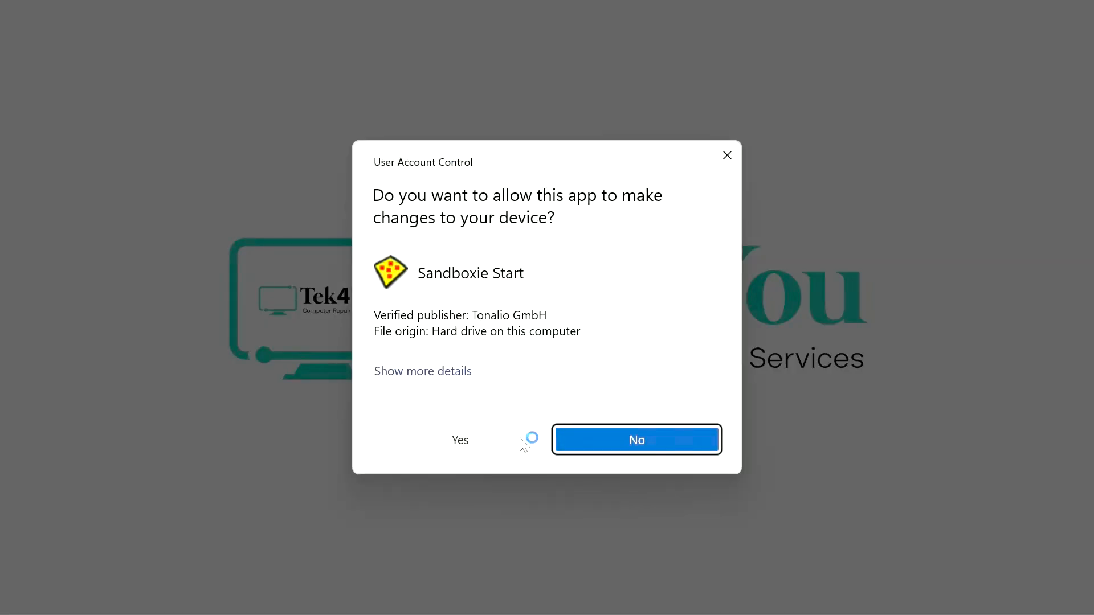
left_click(518, 442)
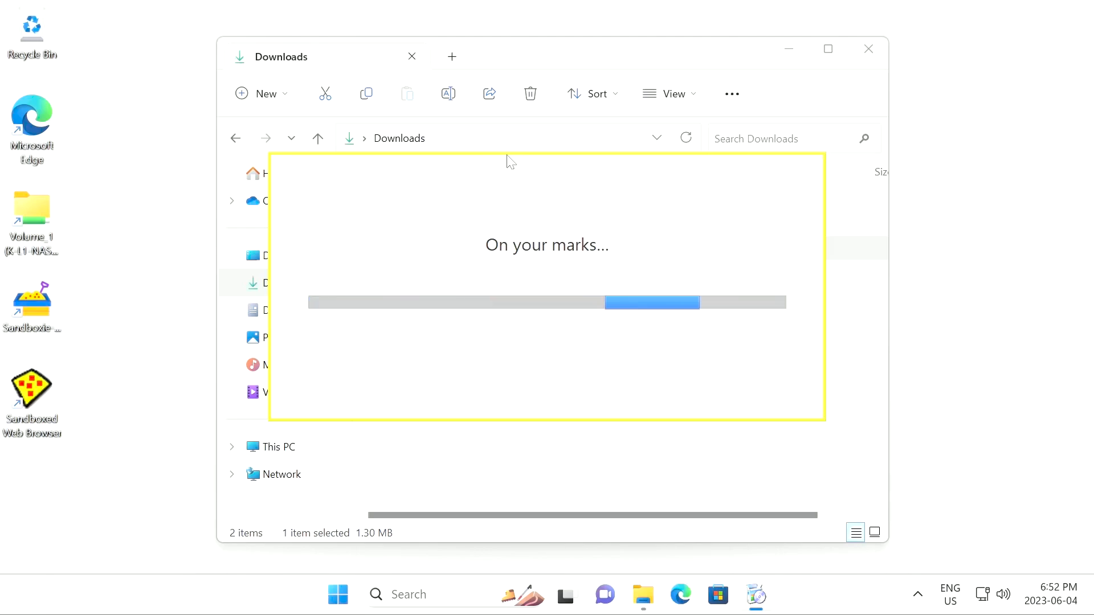
Minimize the Downloads folder and bring up the Sandboxie-Plus window, moved toward the desktop's upper left and enlarged.
mouse_move(756, 595)
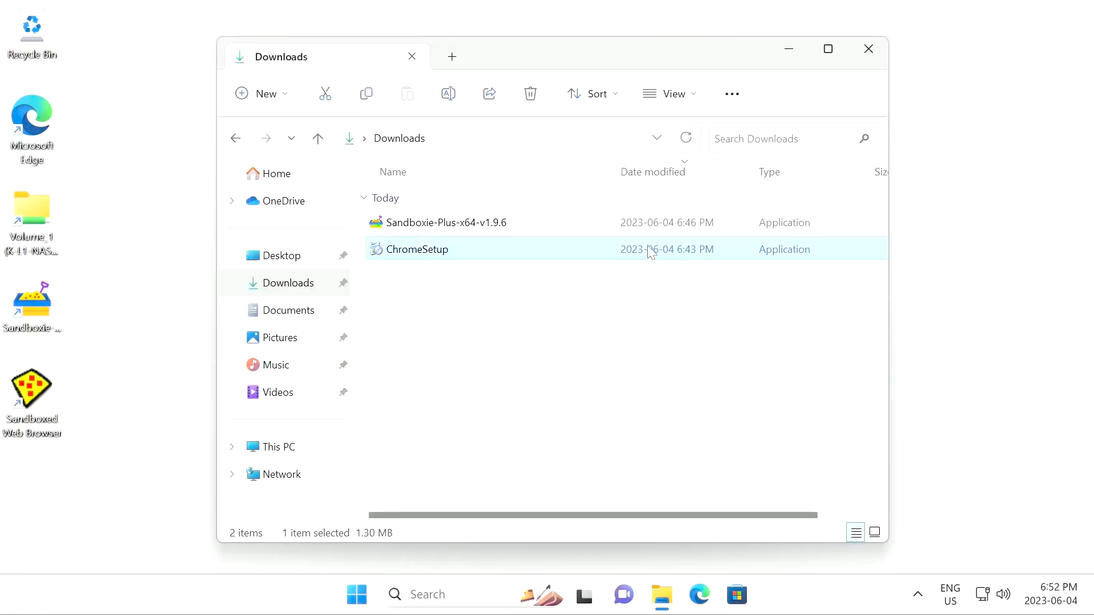
left_click(789, 53)
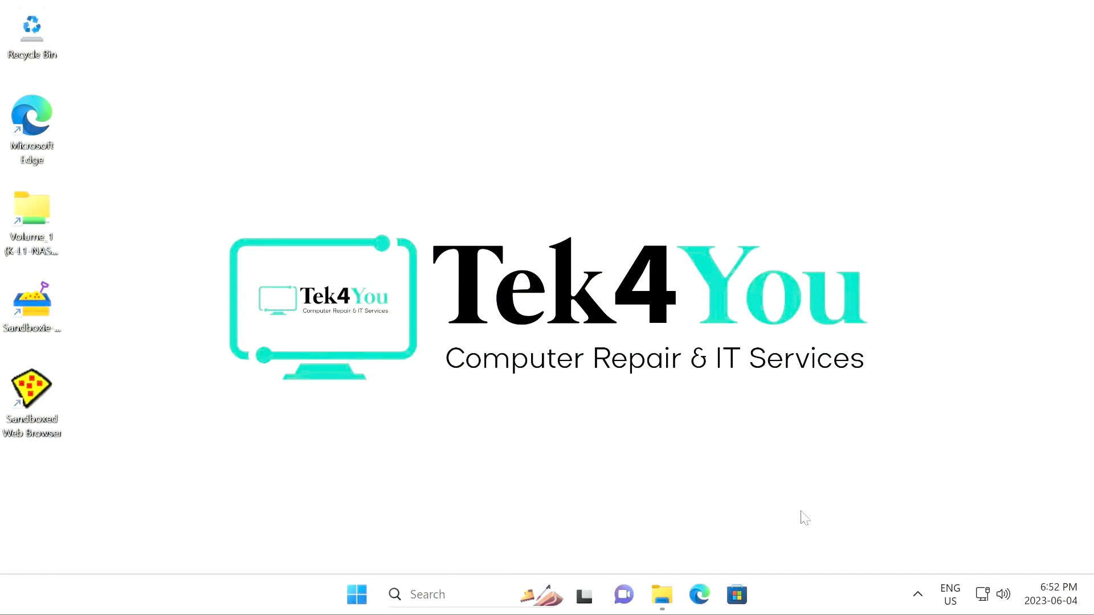
left_click(917, 595)
left_click(863, 547)
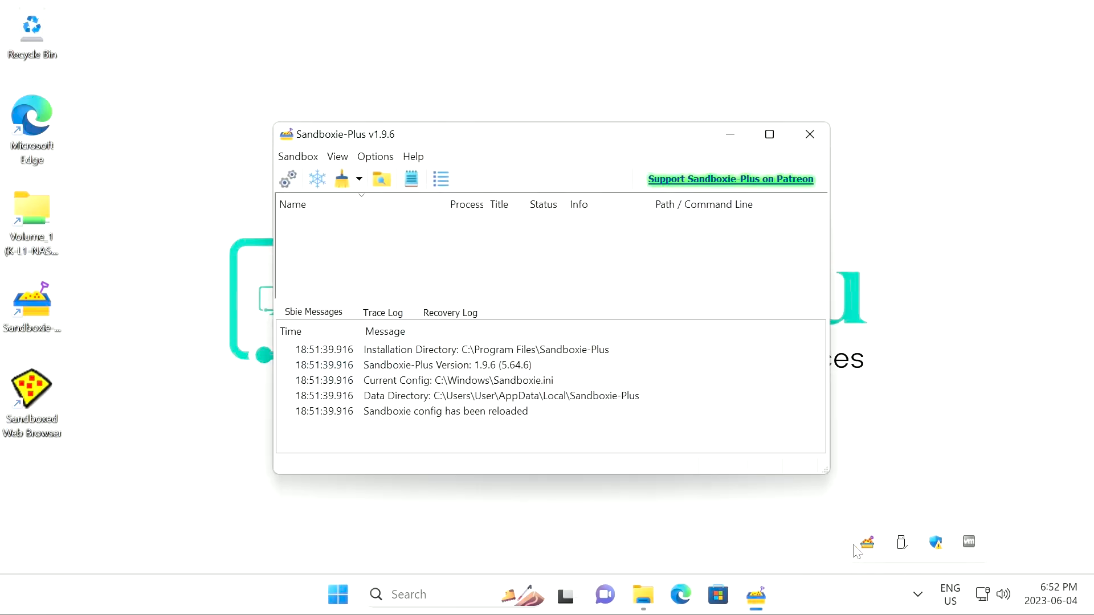
left_click_drag(486, 139, 432, 73)
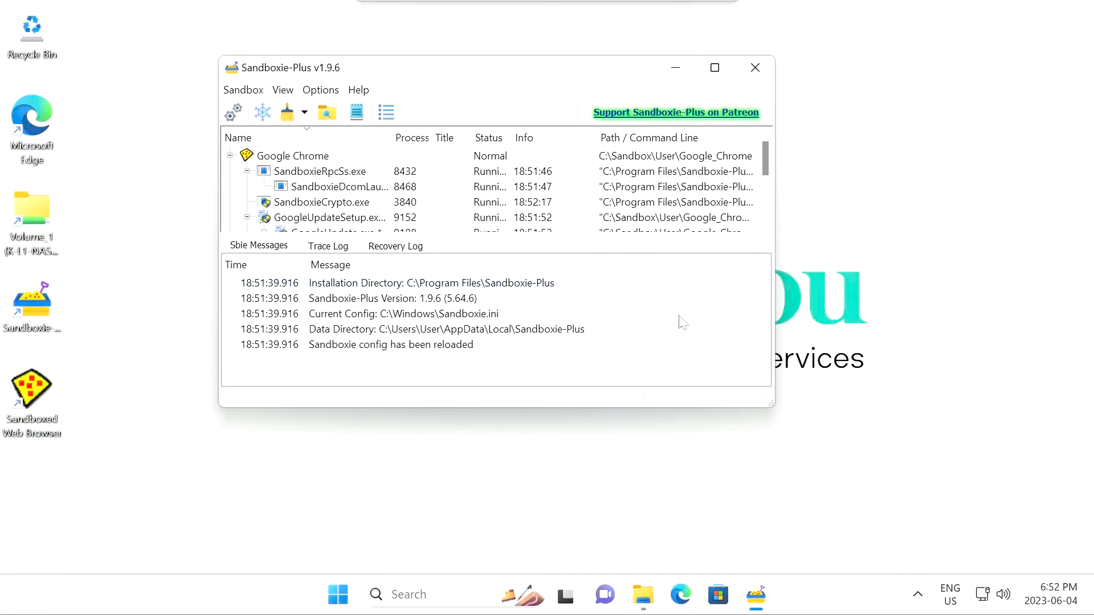
left_click_drag(772, 406, 898, 507)
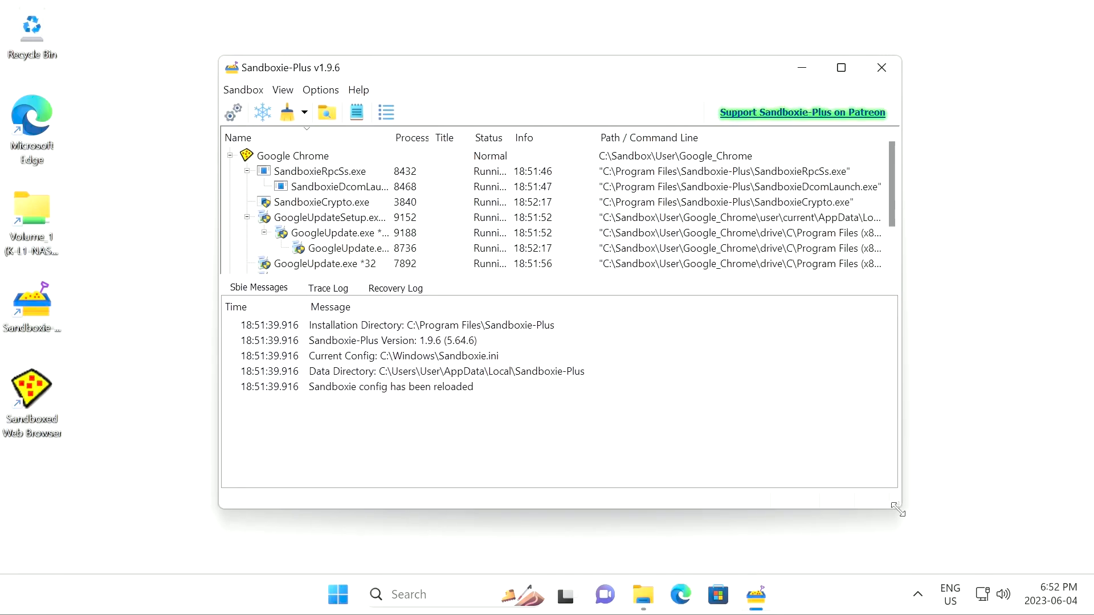
Examine the processes running in the Google Chrome sandbox and check the Chrome installer's progress.
left_click(289, 156)
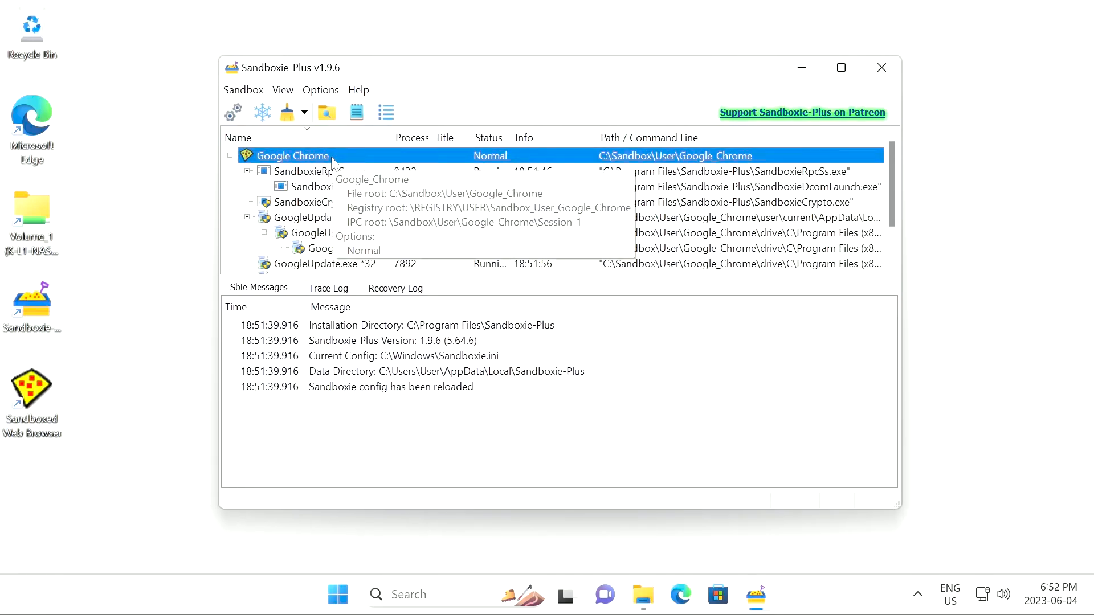
scroll(323, 179, "down", 1)
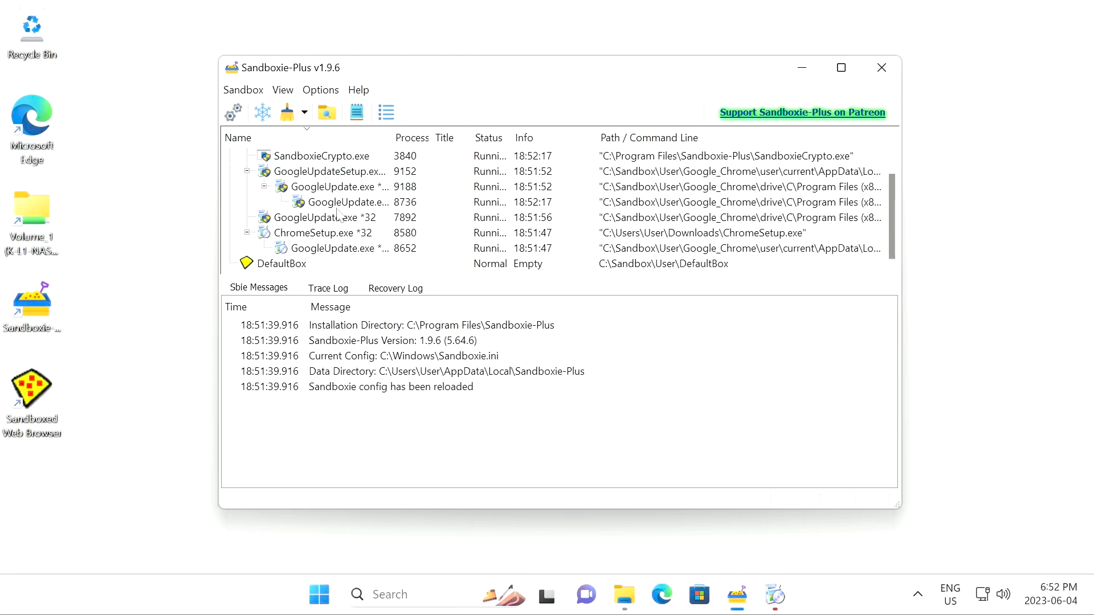
scroll(321, 231, "up", 1)
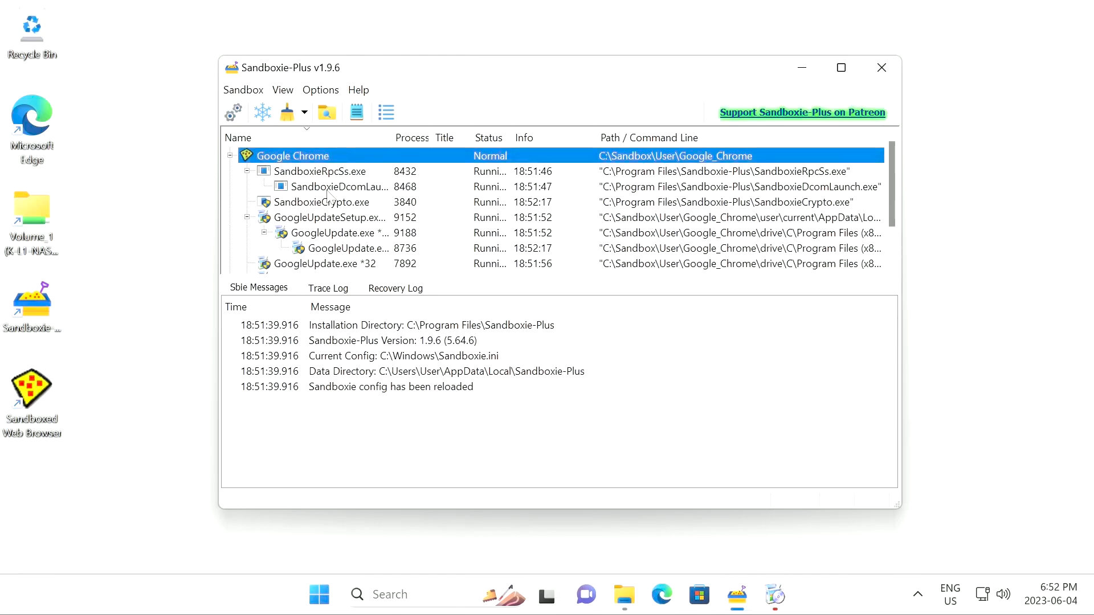
scroll(329, 197, "down", 1)
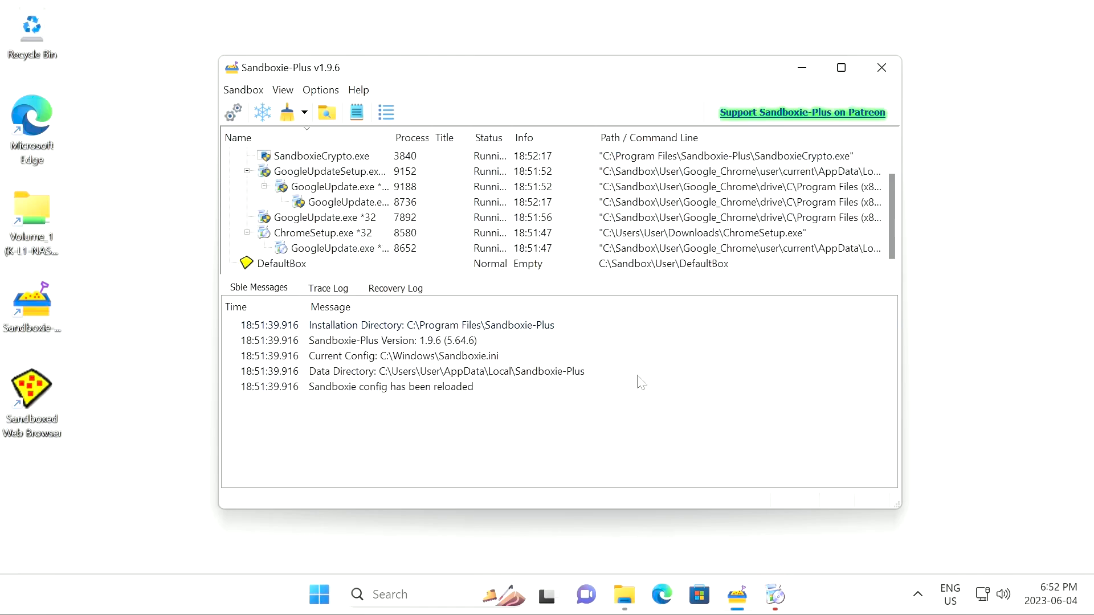
left_click(779, 596)
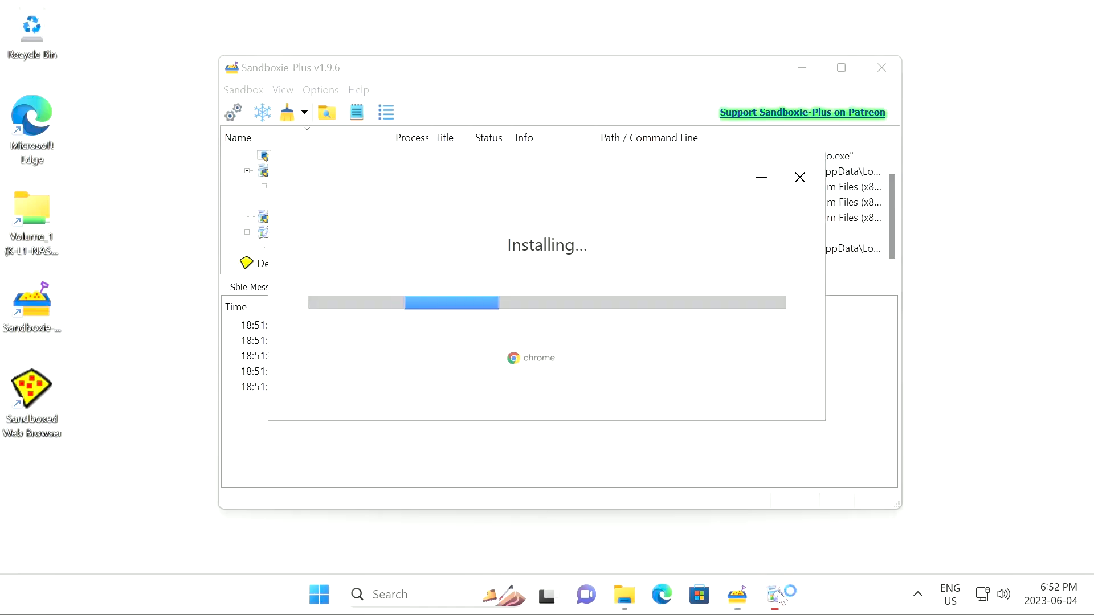
left_click(406, 78)
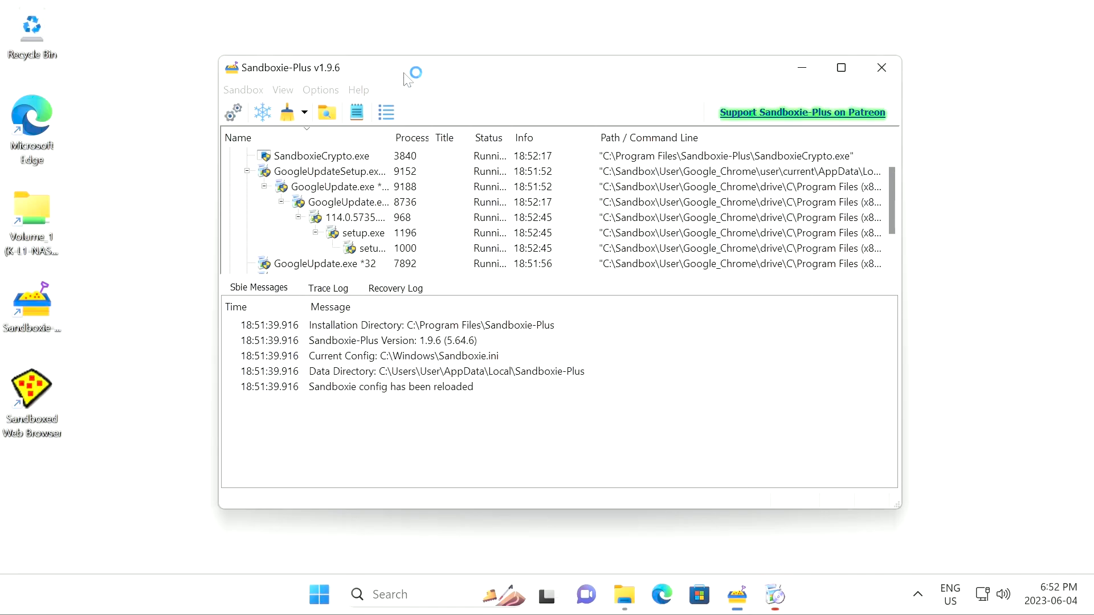
scroll(312, 174, "up", 1)
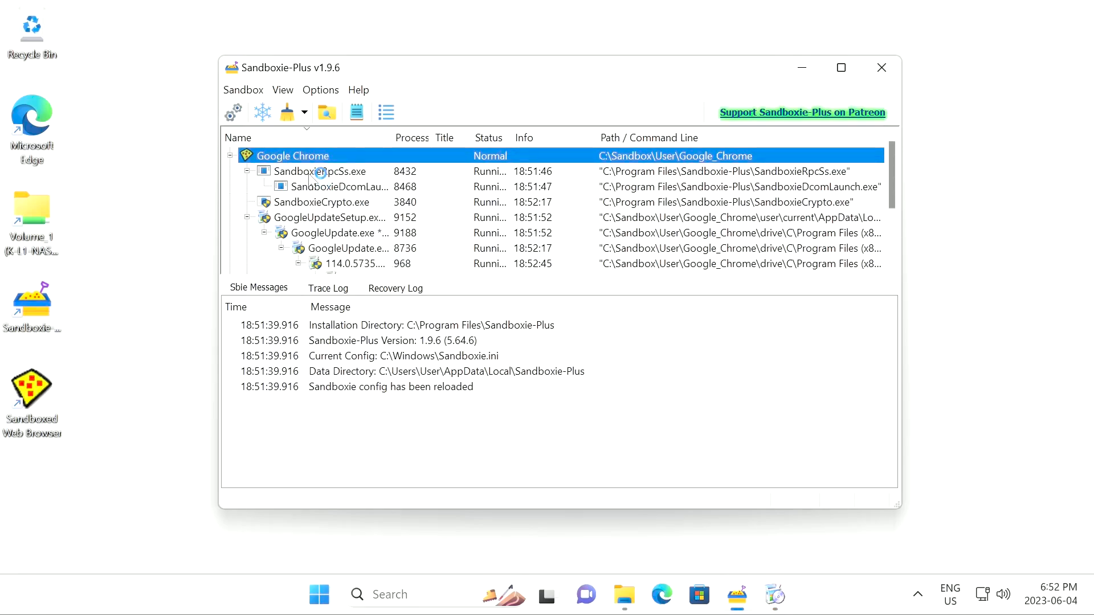
Check the Google Chrome sandbox's running processes, bring up the Chrome installer and close its completed installation window.
scroll(304, 181, "down", 2)
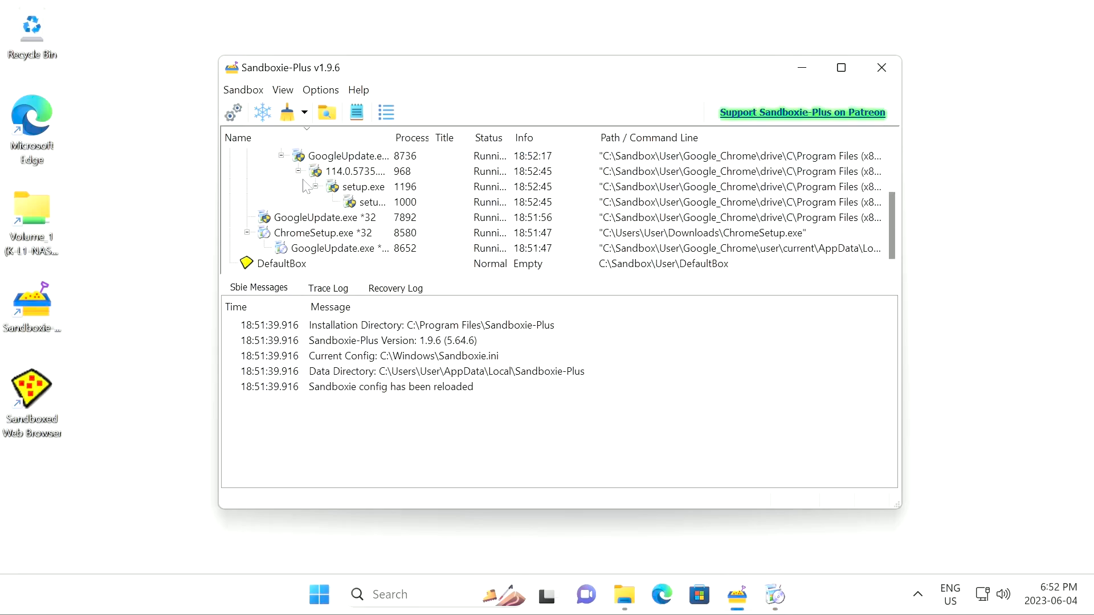
scroll(329, 207, "up", 2)
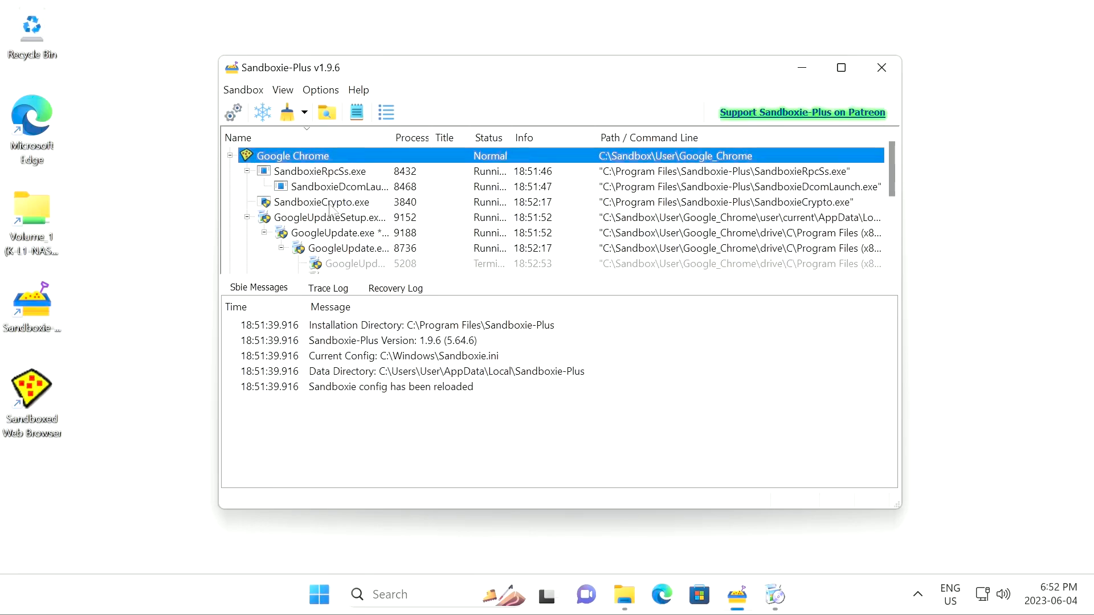
scroll(341, 197, "down", 1)
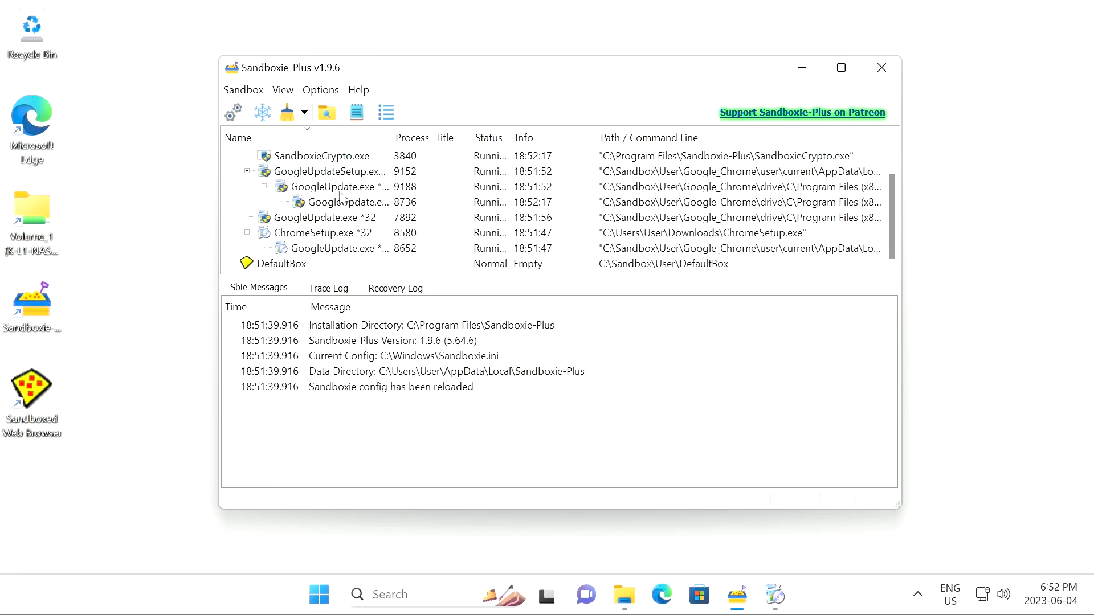
scroll(342, 199, "up", 1)
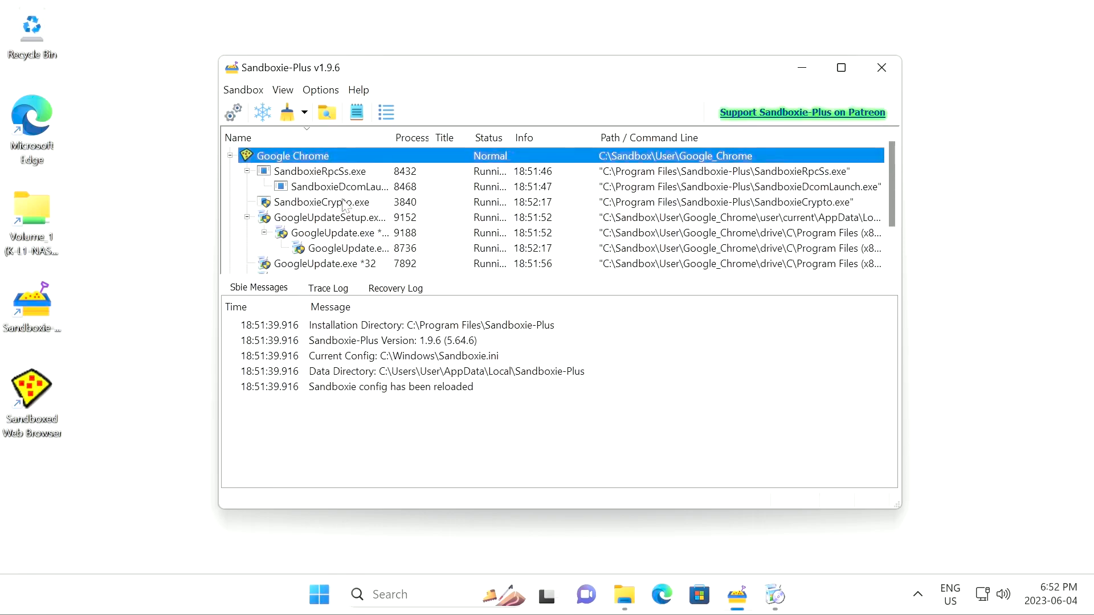
scroll(344, 206, "down", 1)
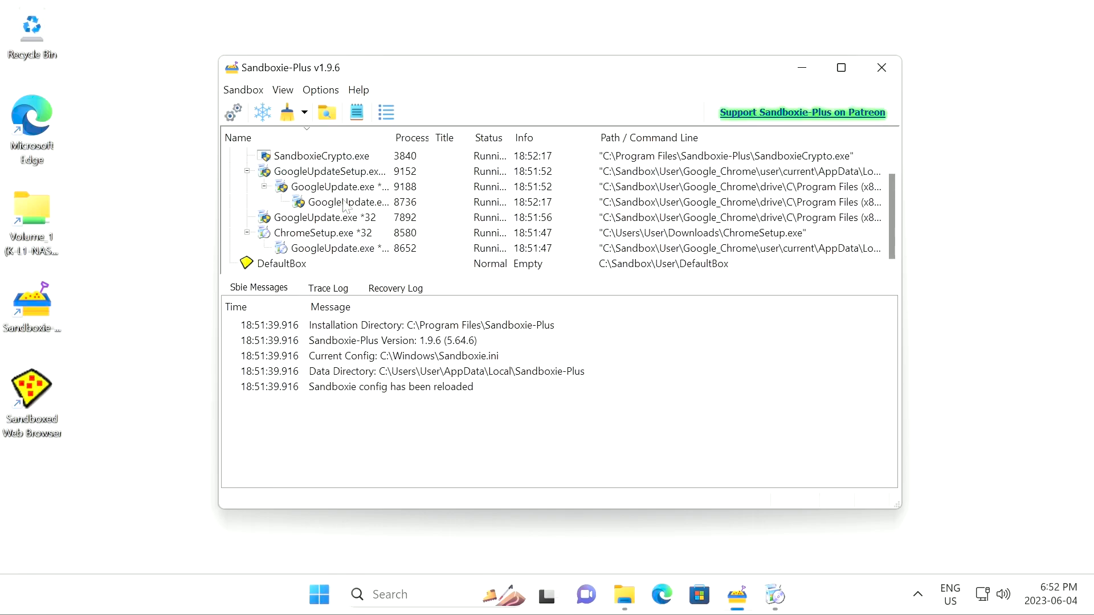
left_click(775, 606)
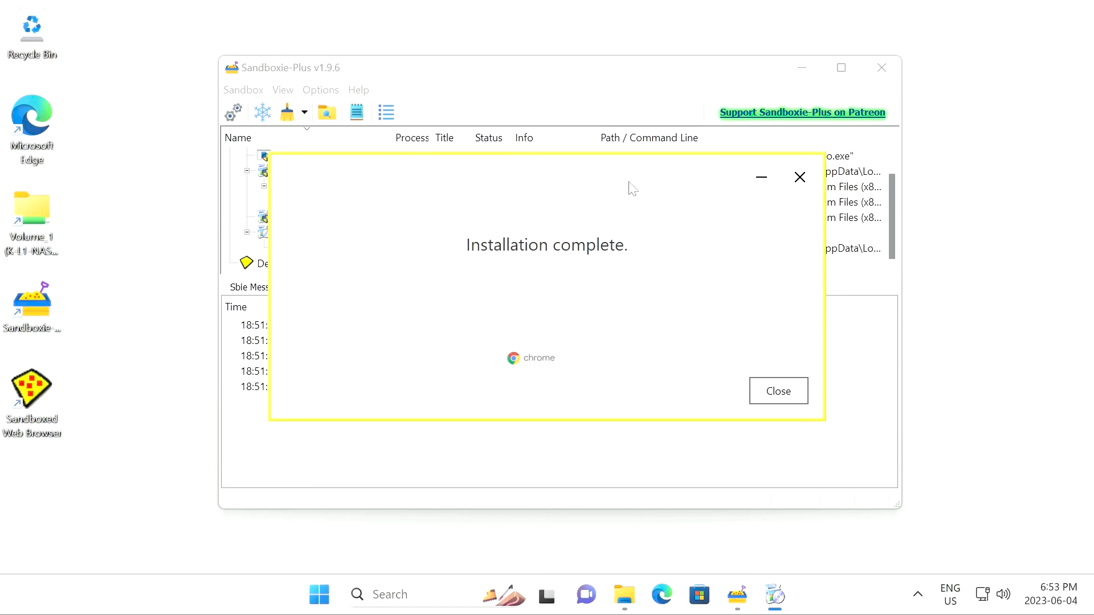
left_click_drag(629, 166, 650, 233)
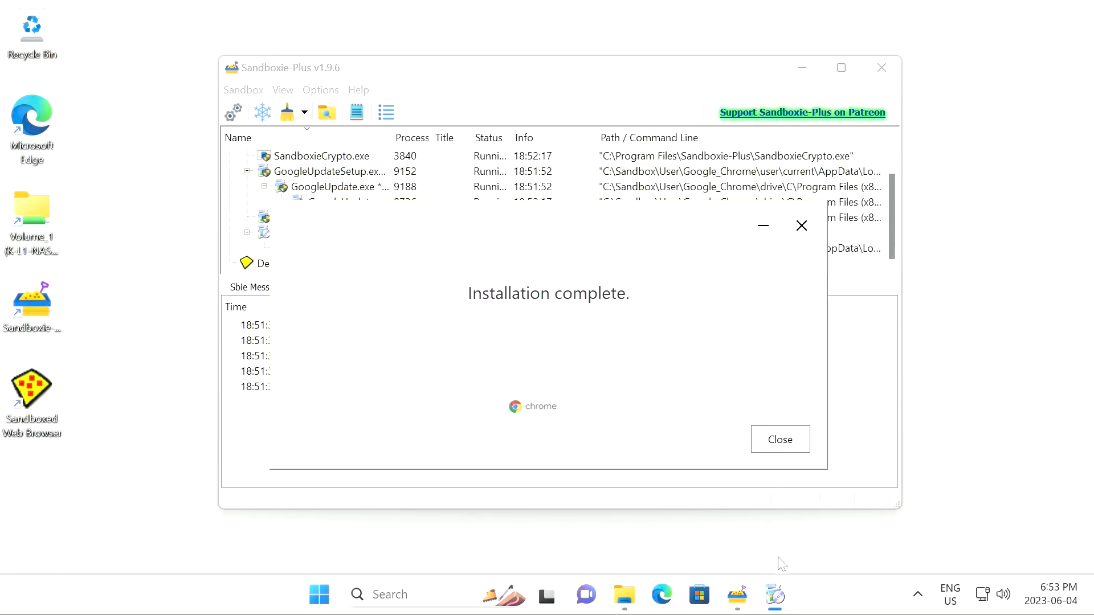
mouse_move(775, 596)
mouse_move(824, 491)
left_click(793, 445)
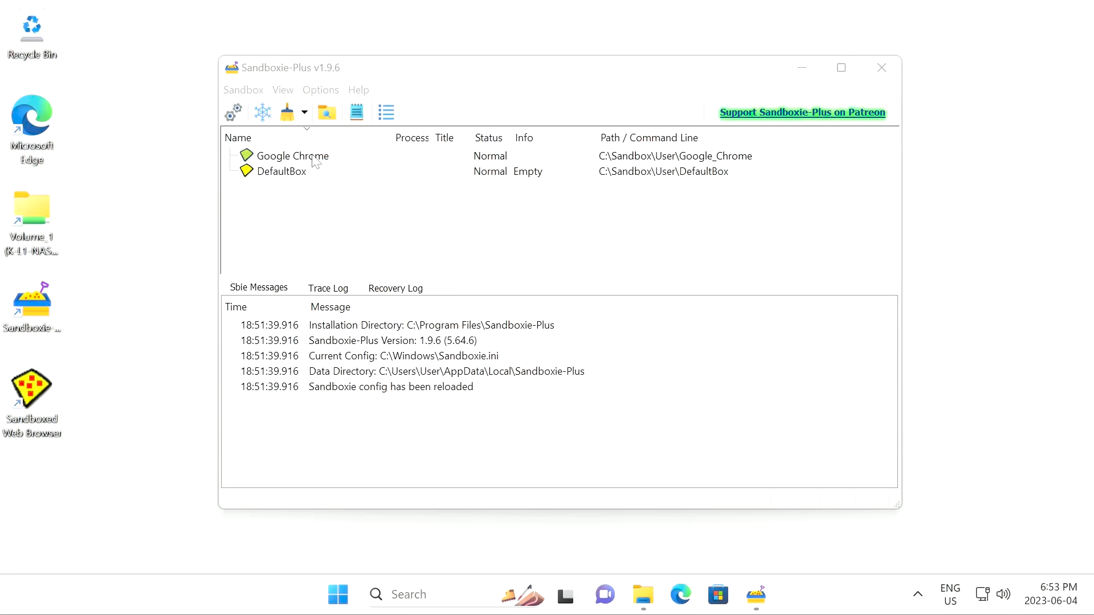
left_click(315, 160)
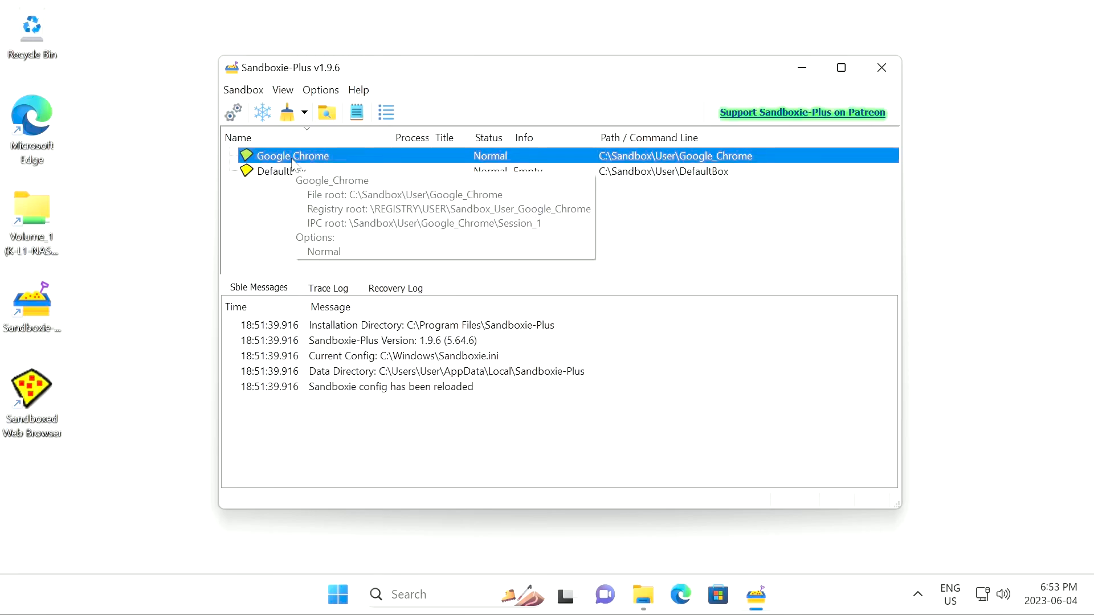
right_click(293, 163)
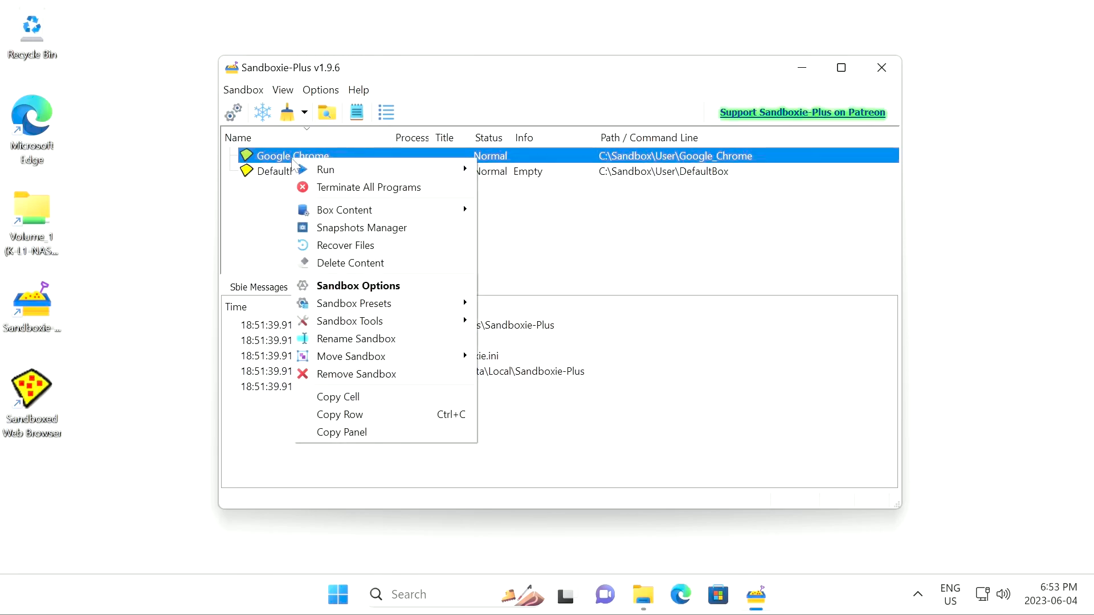
left_click(263, 233)
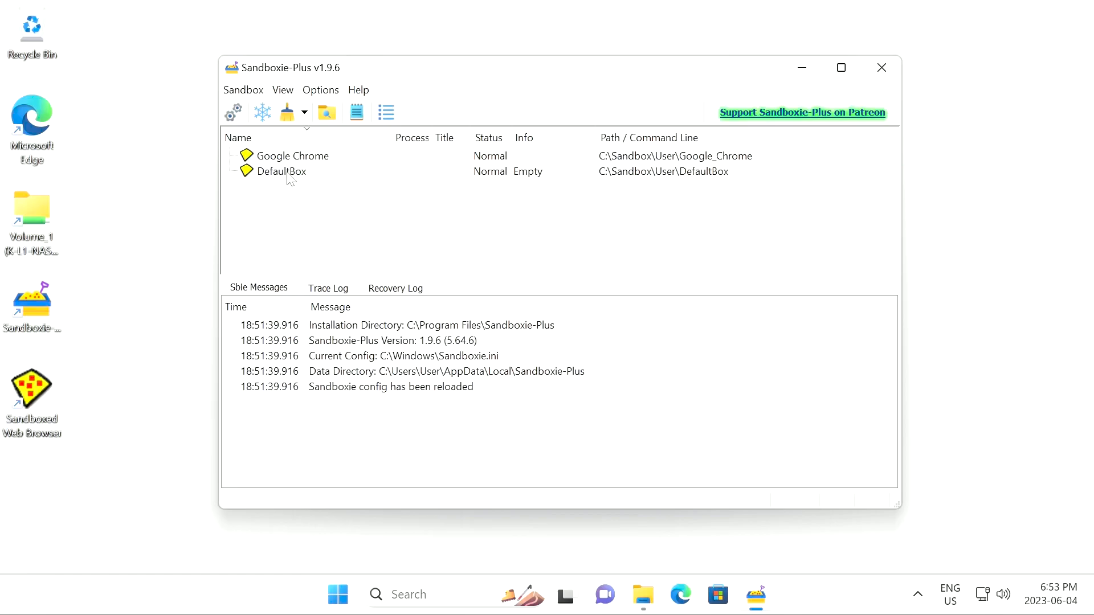
left_click(296, 158)
mouse_move(297, 159)
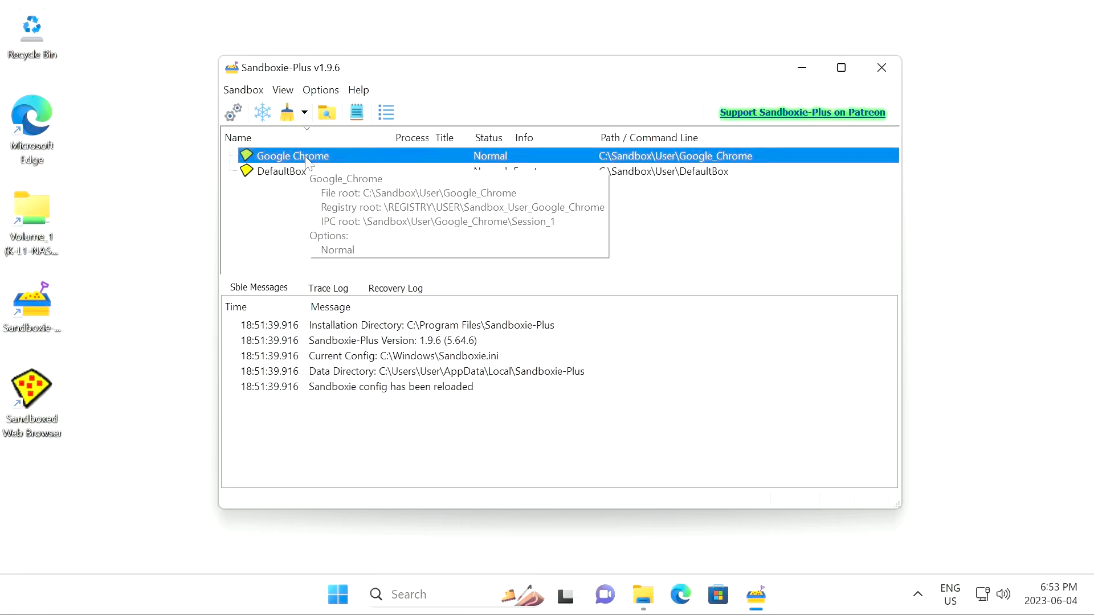
right_click(308, 163)
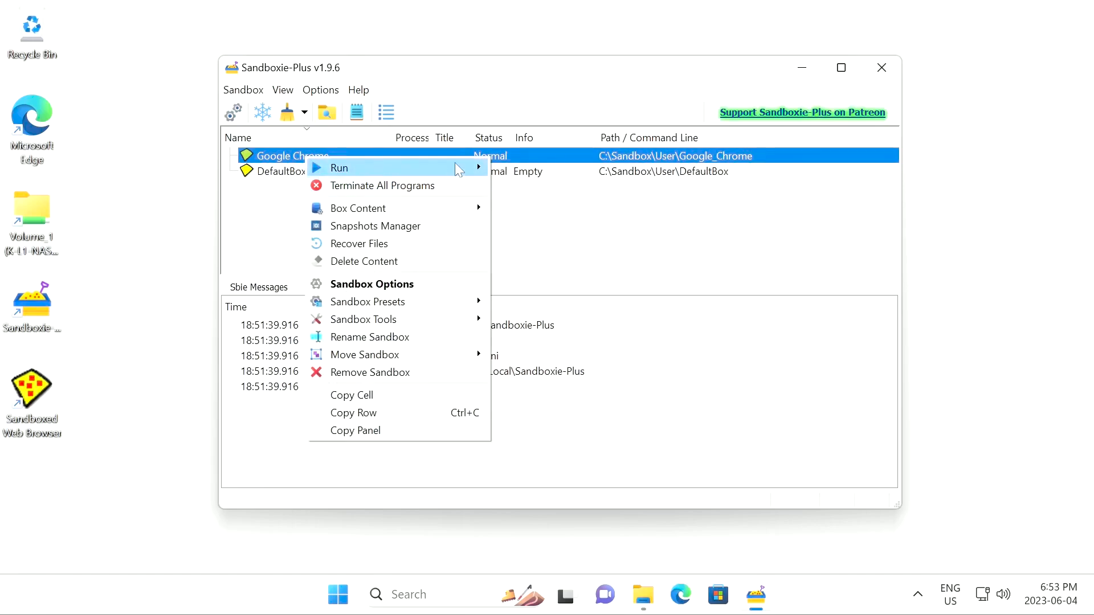
mouse_move(459, 170)
mouse_move(576, 188)
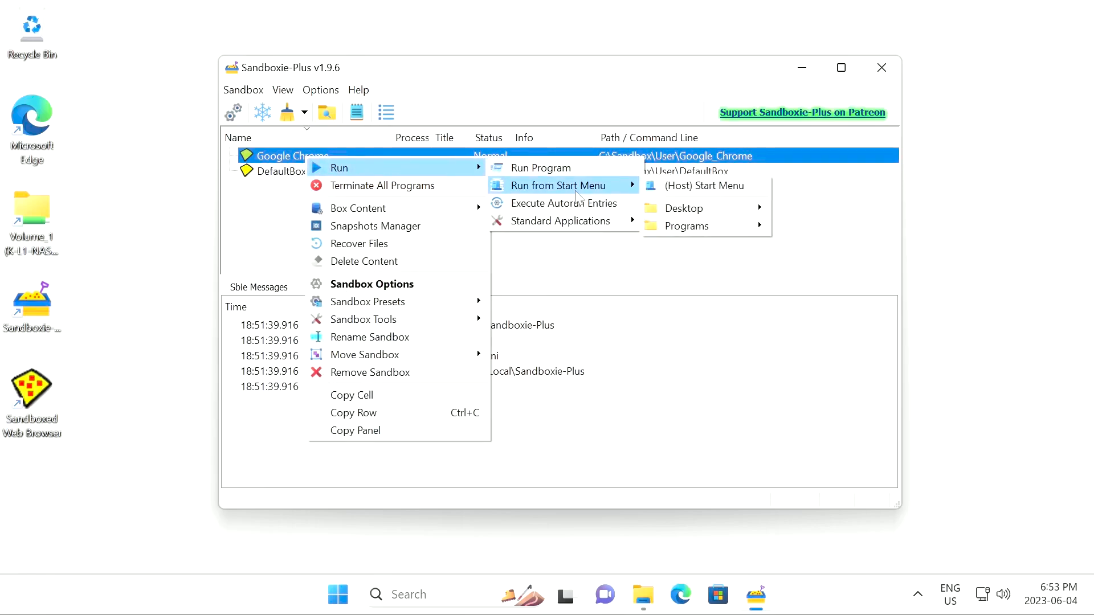
mouse_move(736, 214)
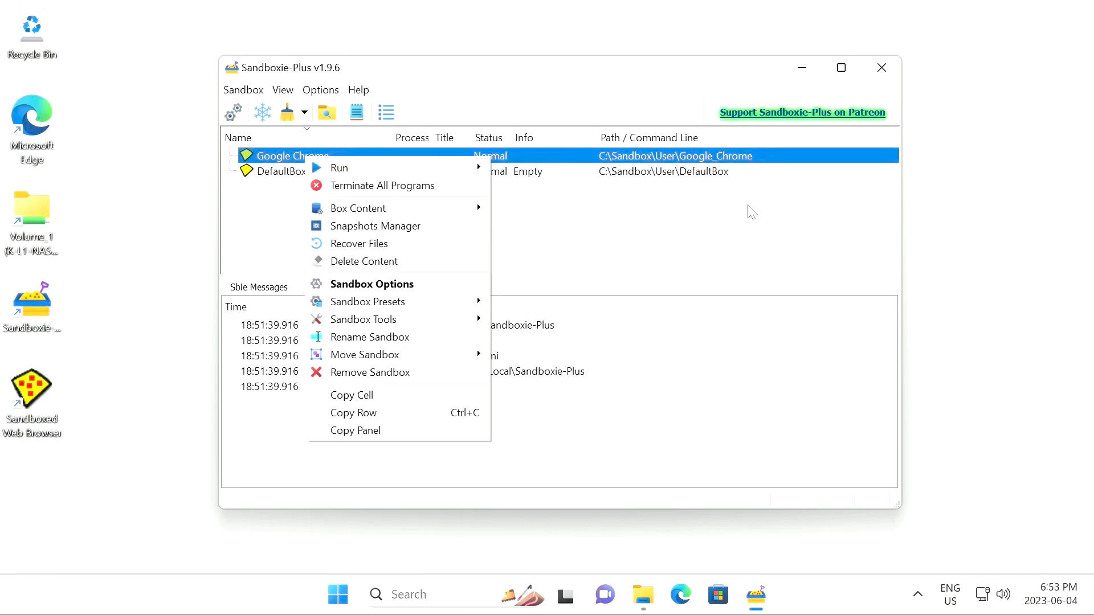
left_click(650, 216)
Run Google Chrome from the Google Chrome sandbox's own Start Menu programs and maximize the browser window.
left_click(293, 161)
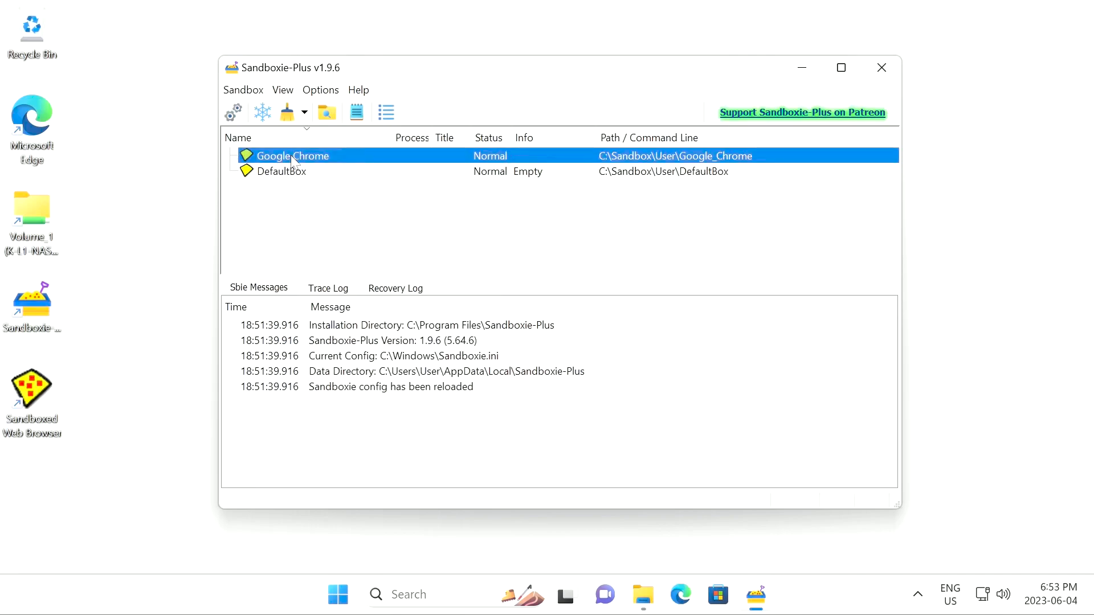
right_click(294, 161)
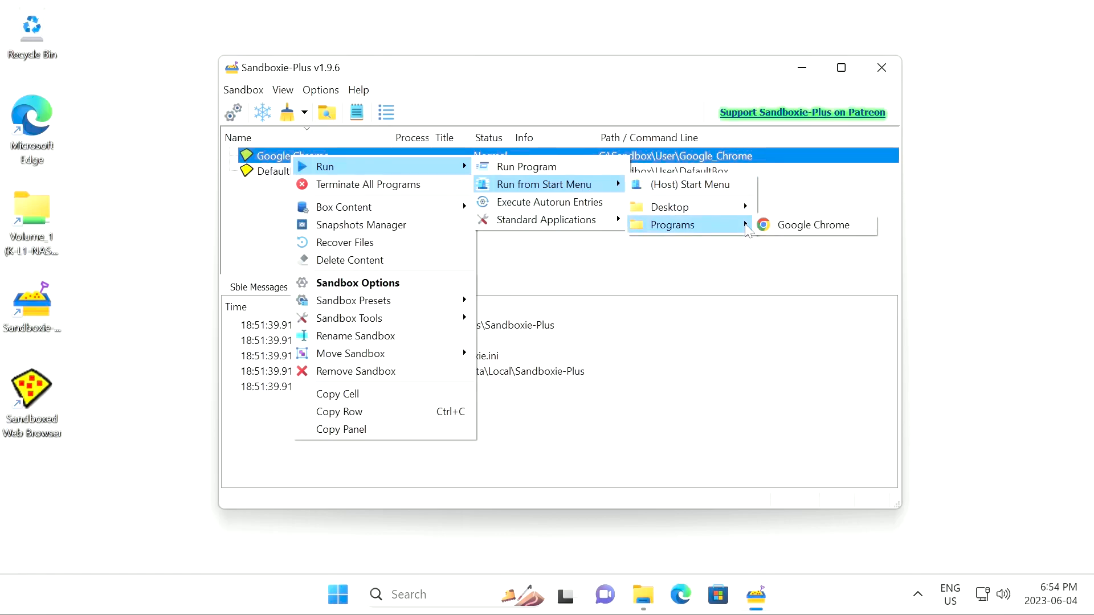
left_click(783, 226)
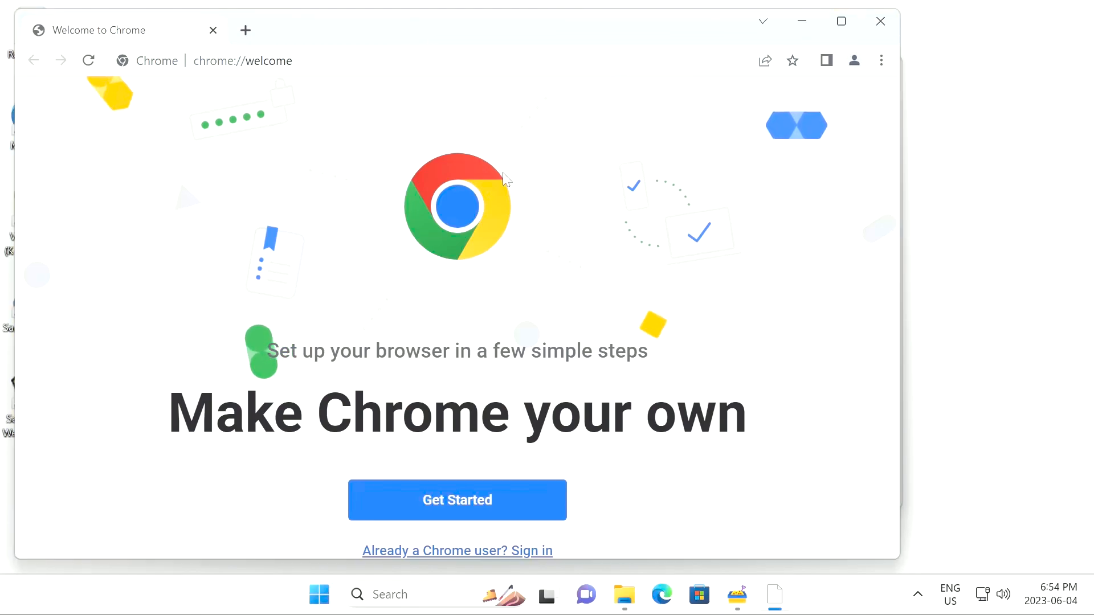
mouse_move(774, 597)
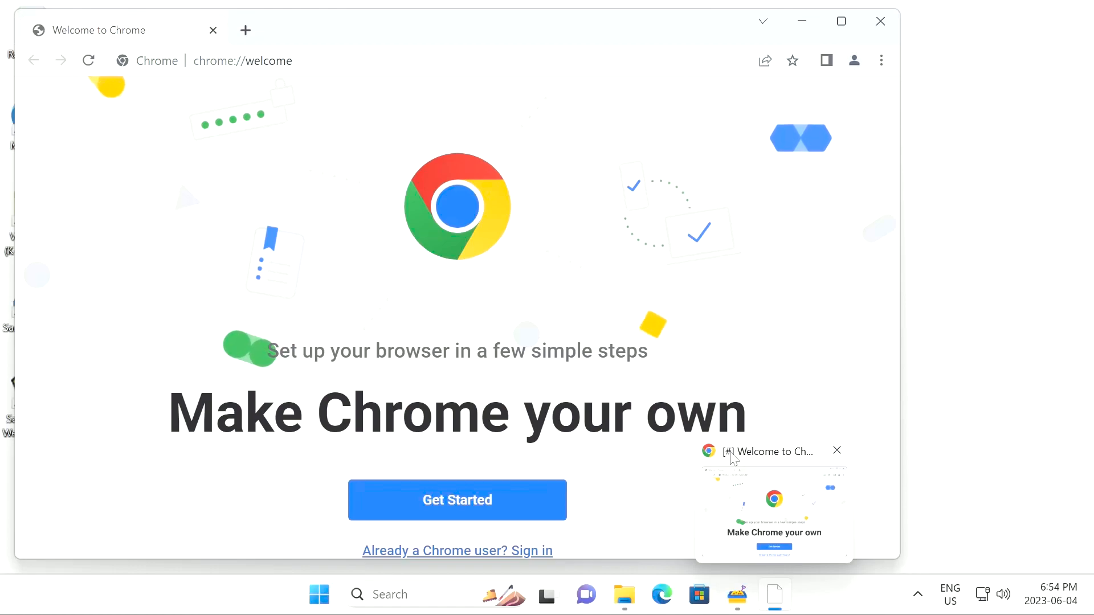
left_click(733, 458)
left_click_drag(567, 27, 661, 2)
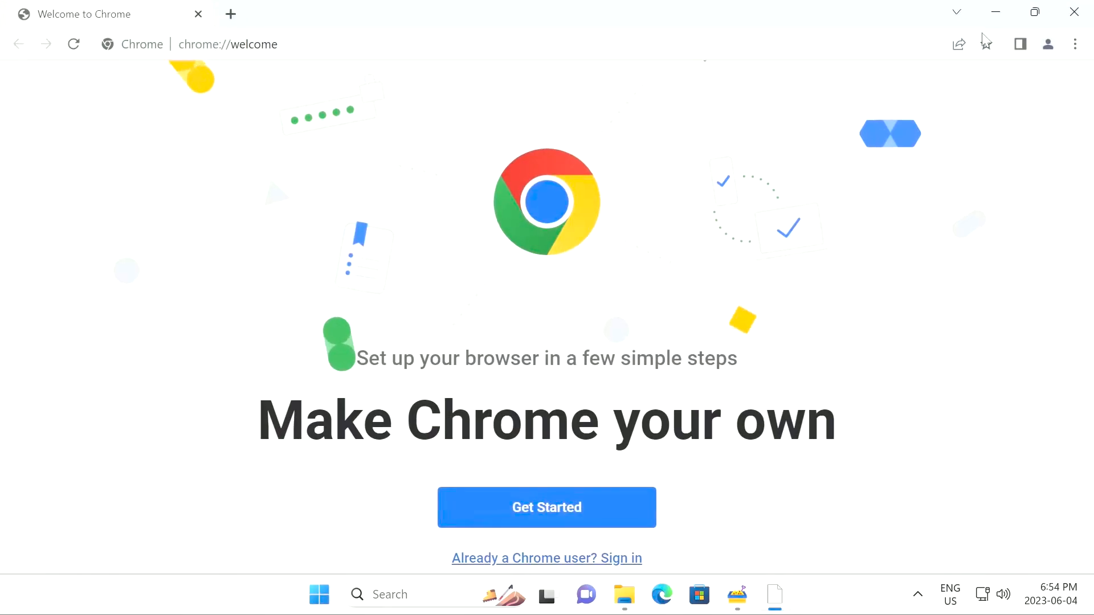
Minimize Chrome to check its processes in the Google Chrome sandbox, and close the browser.
left_click(995, 11)
scroll(357, 228, "down", 1)
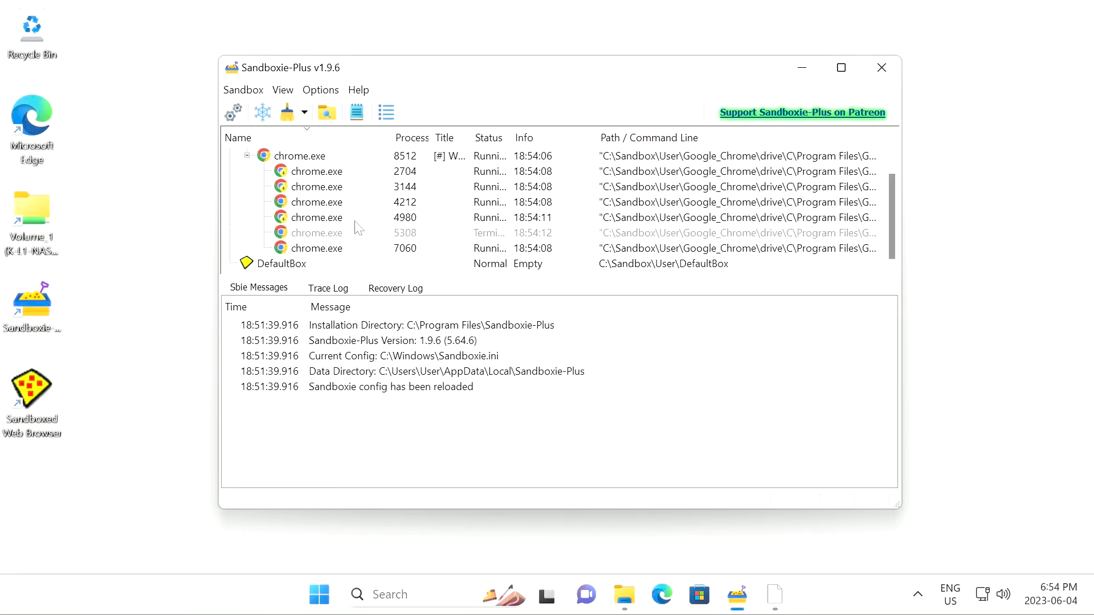
scroll(358, 228, "up", 1)
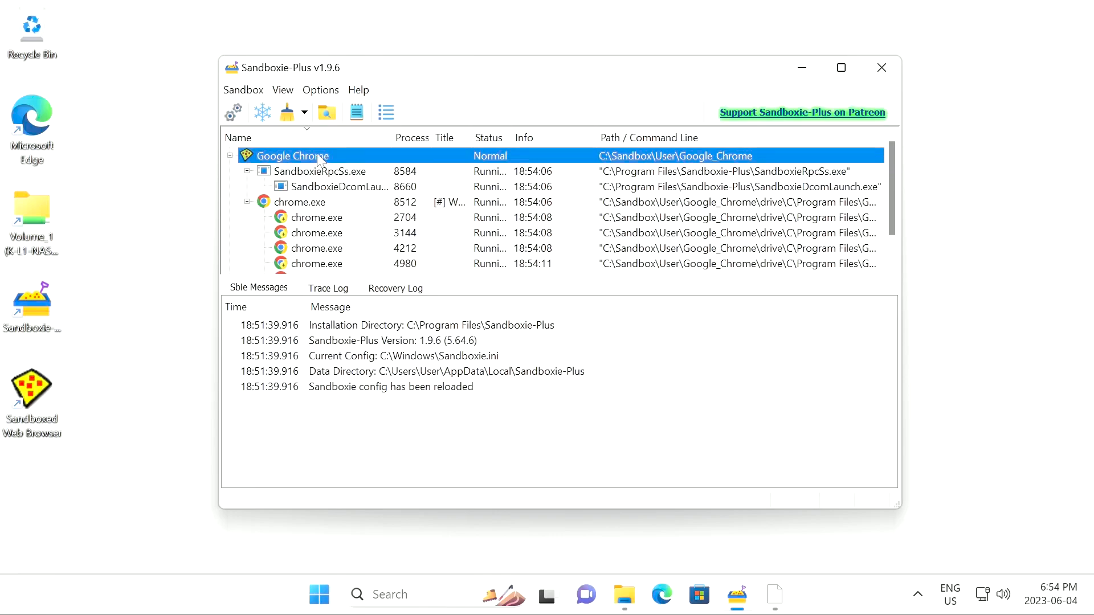
left_click(770, 530)
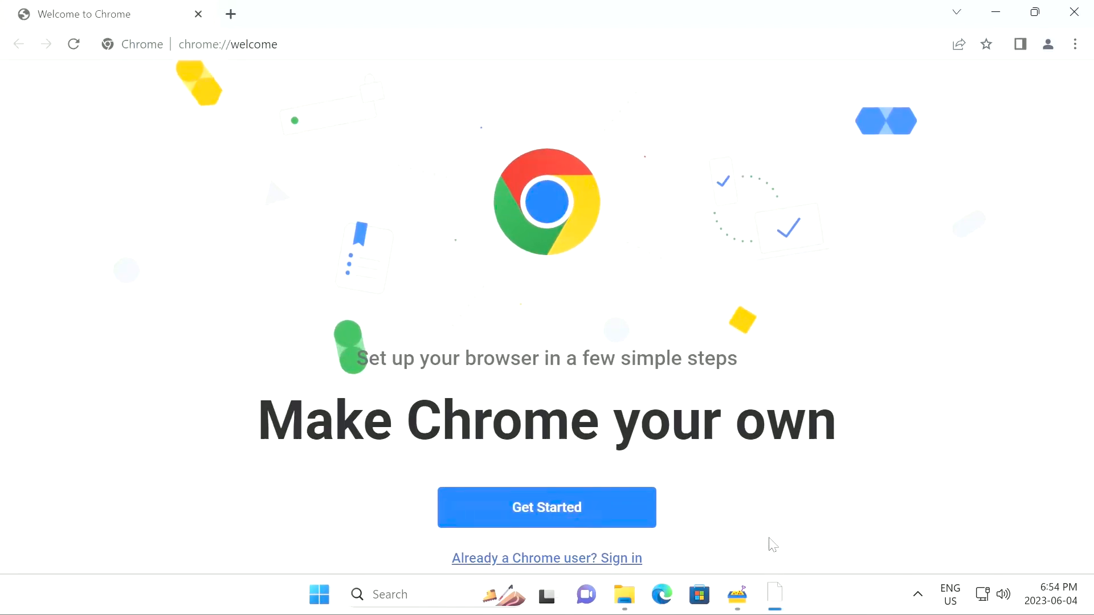
left_click(1074, 12)
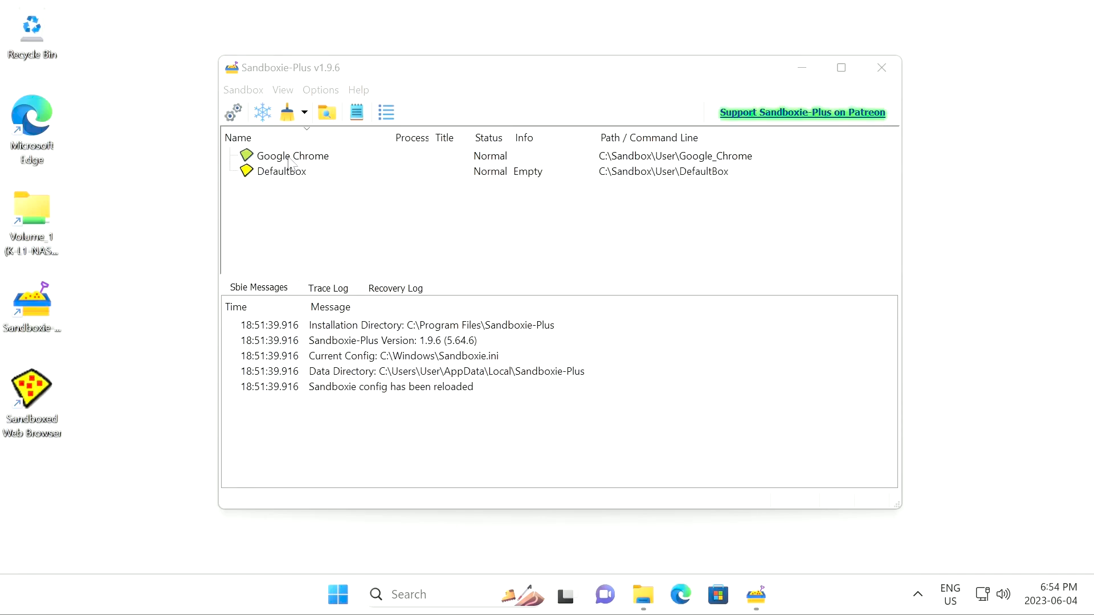
right_click(290, 159)
mouse_move(344, 164)
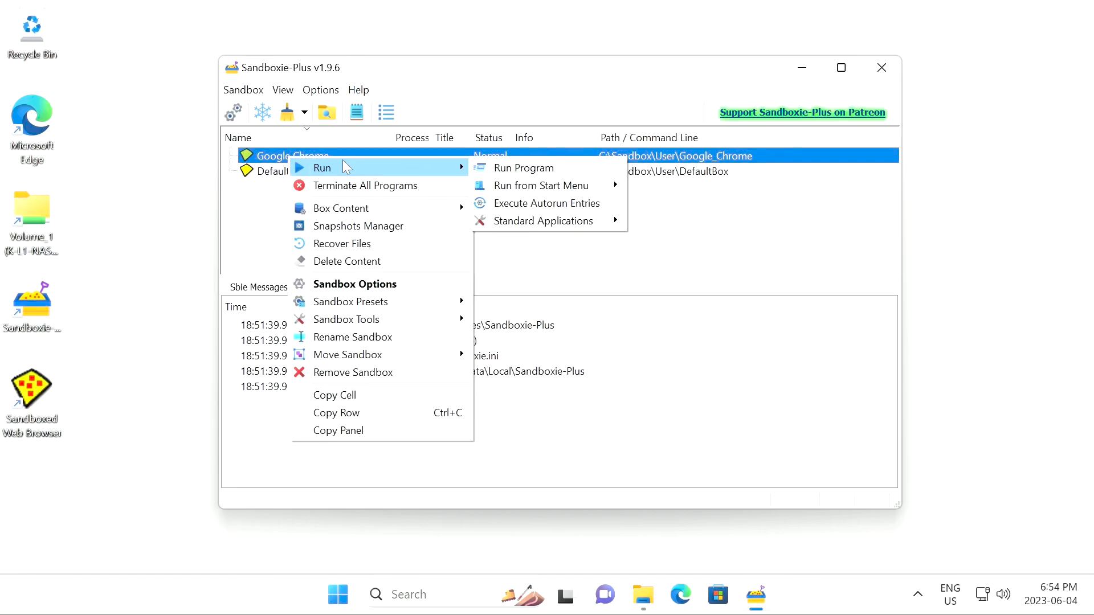
left_click(767, 601)
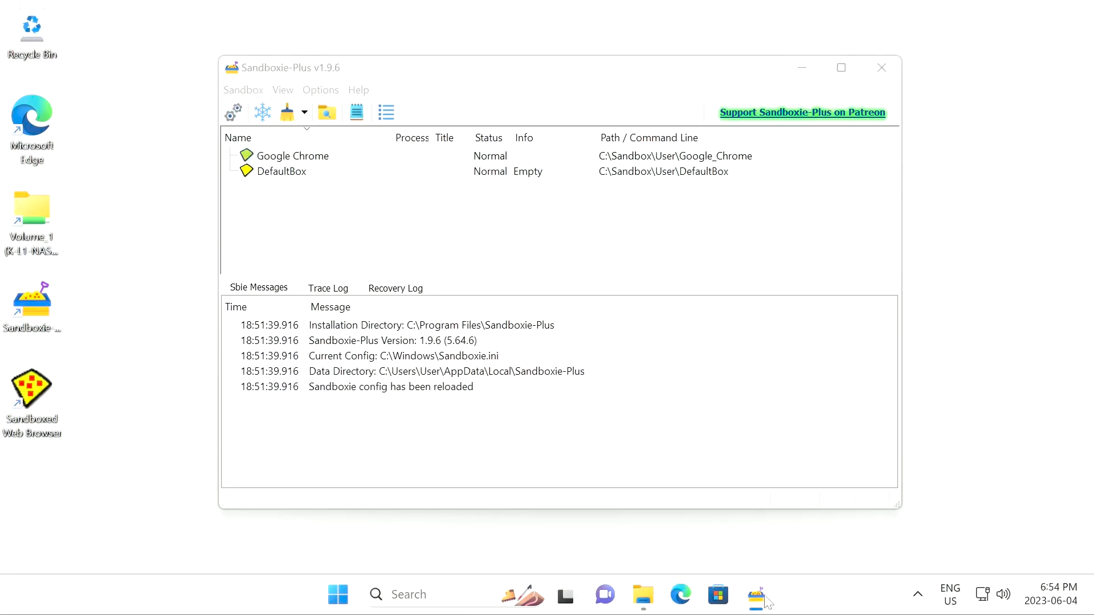
right_click(767, 601)
left_click(494, 233)
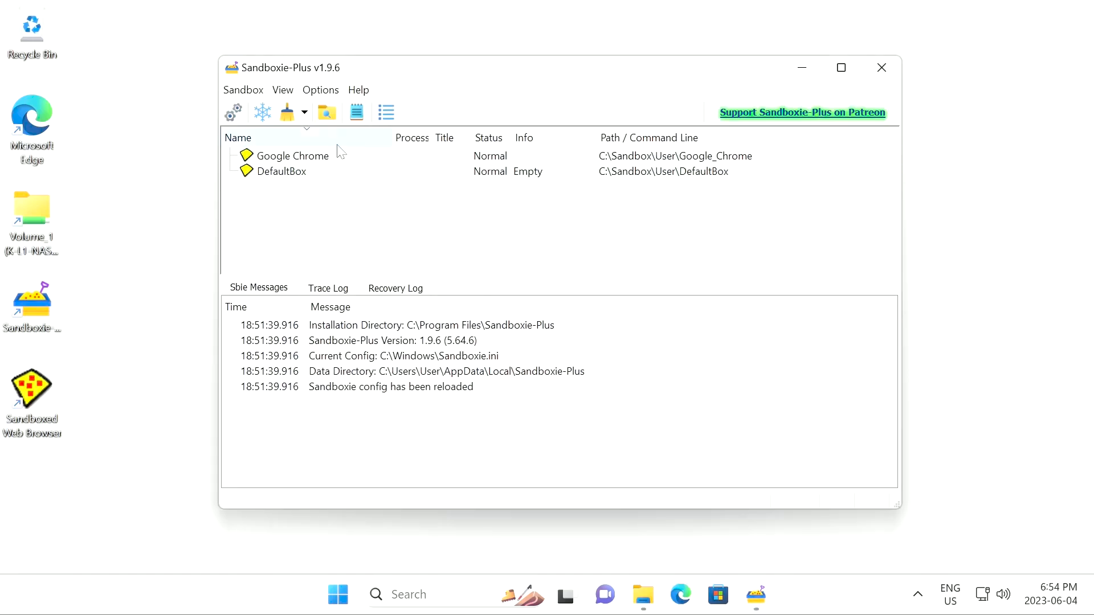
Run Google Chrome again from the sandbox's Start Menu programs and dismiss its default browser notice.
right_click(292, 155)
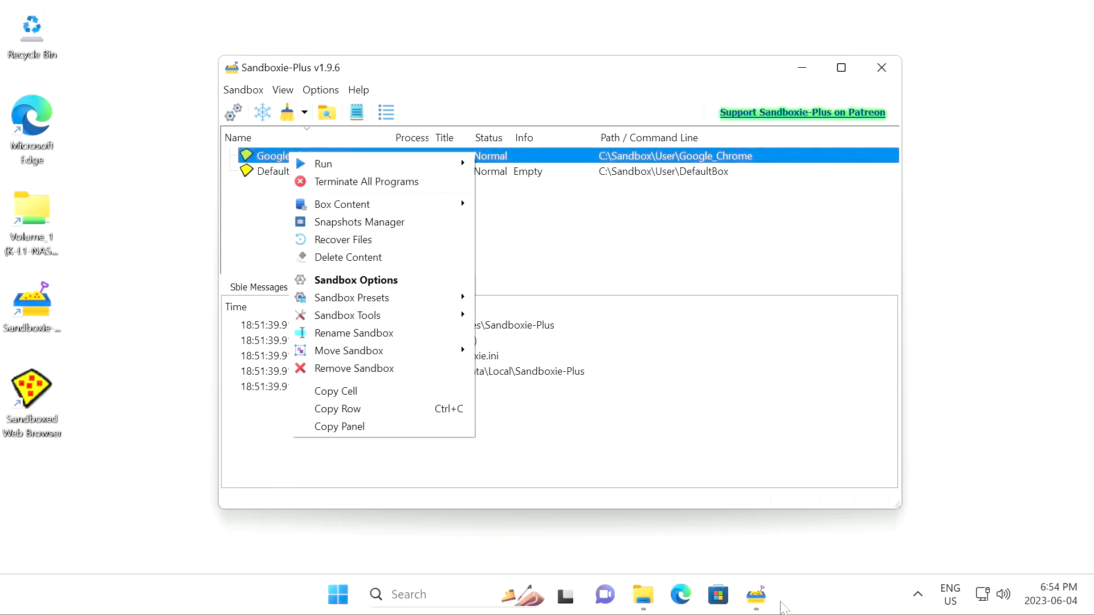
mouse_move(418, 168)
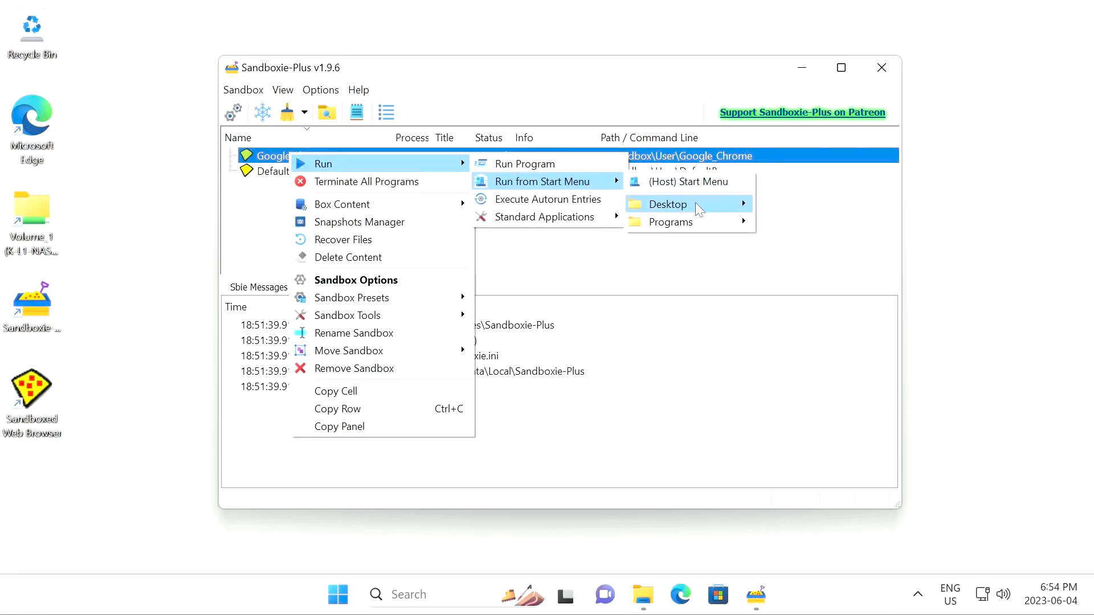
mouse_move(727, 227)
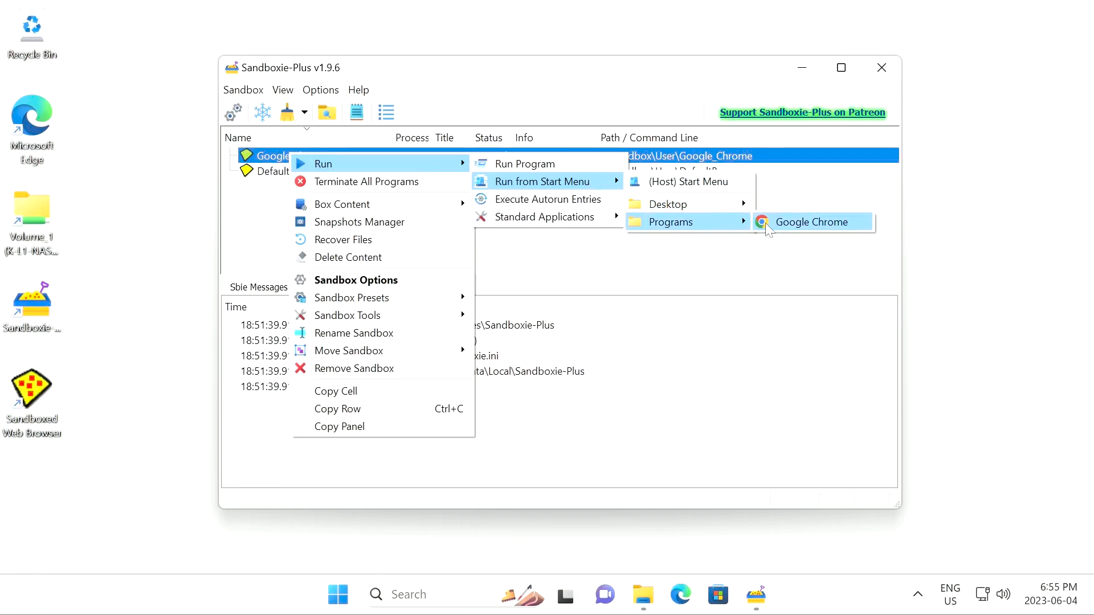
left_click(809, 223)
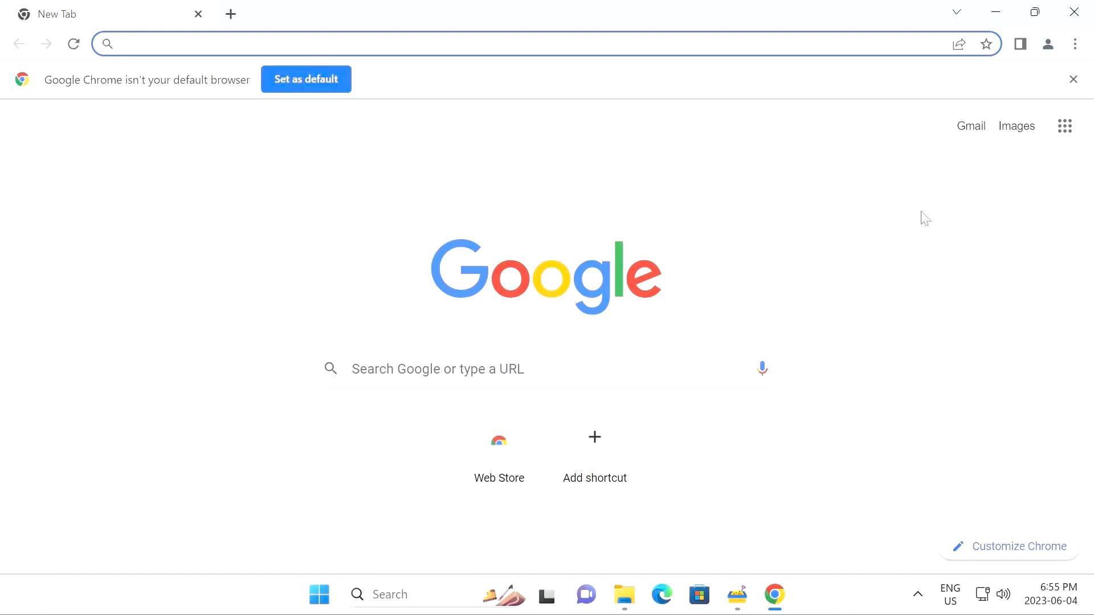
left_click(1074, 80)
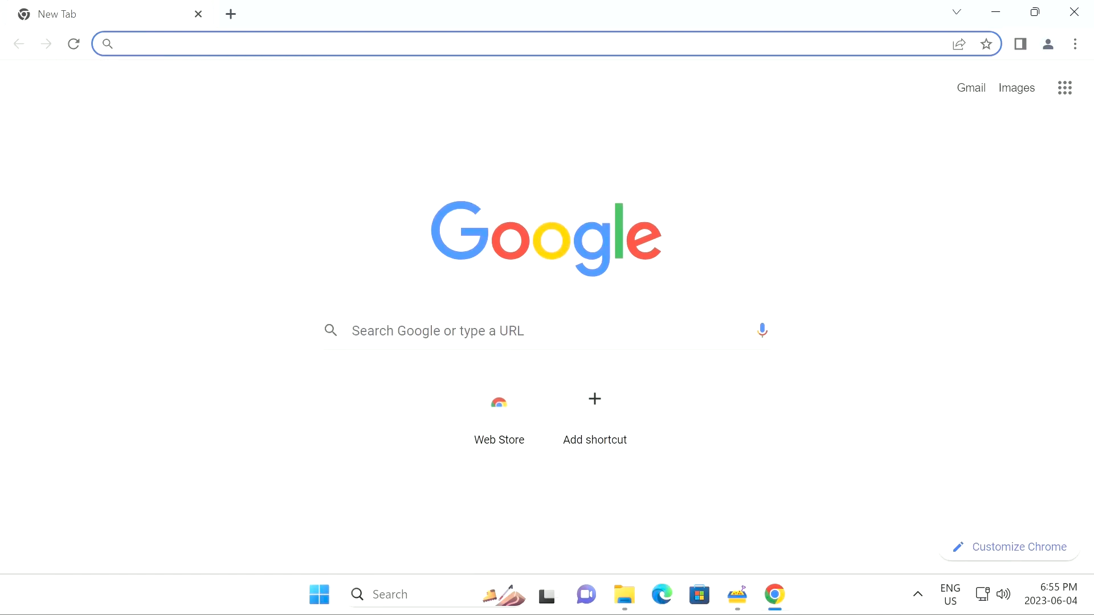
Pin the Sandboxie Start Menu app to the Windows taskbar and return to the Chrome window.
key("super")
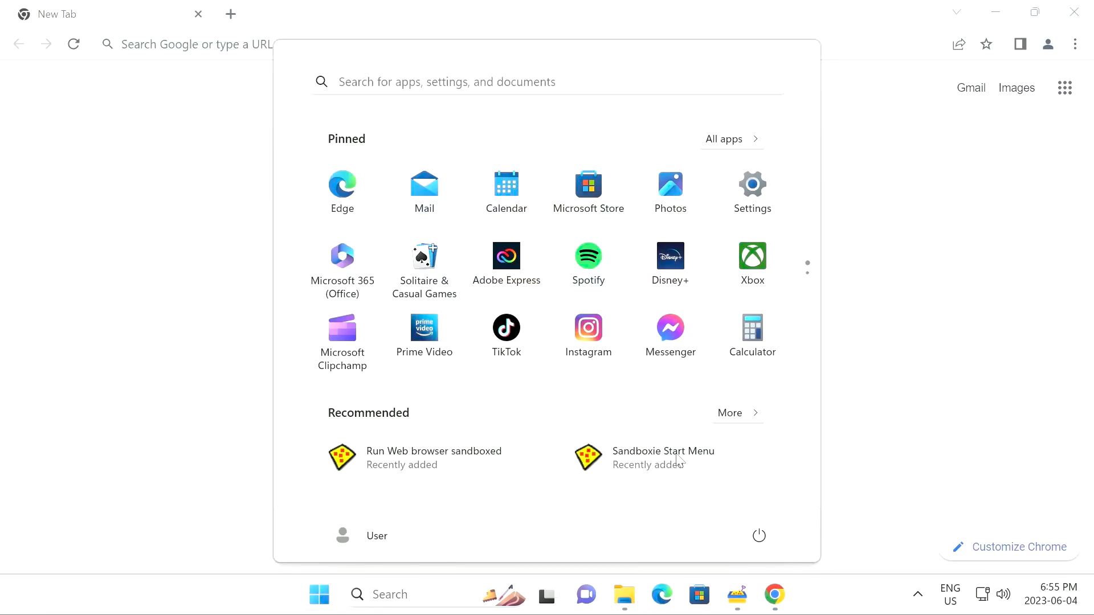
right_click(678, 457)
left_click(771, 393)
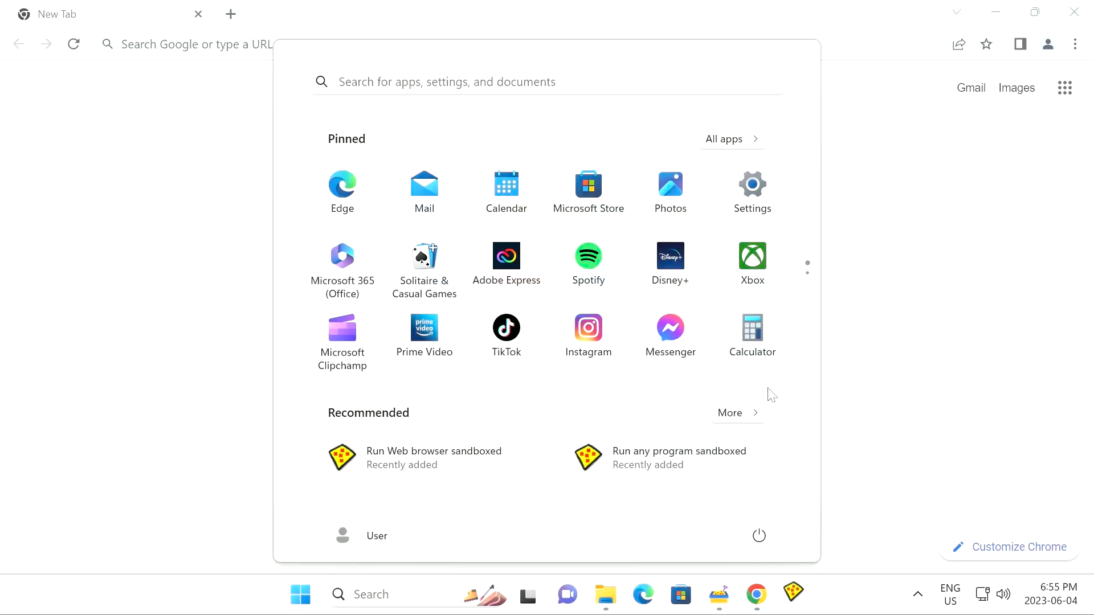
left_click(881, 429)
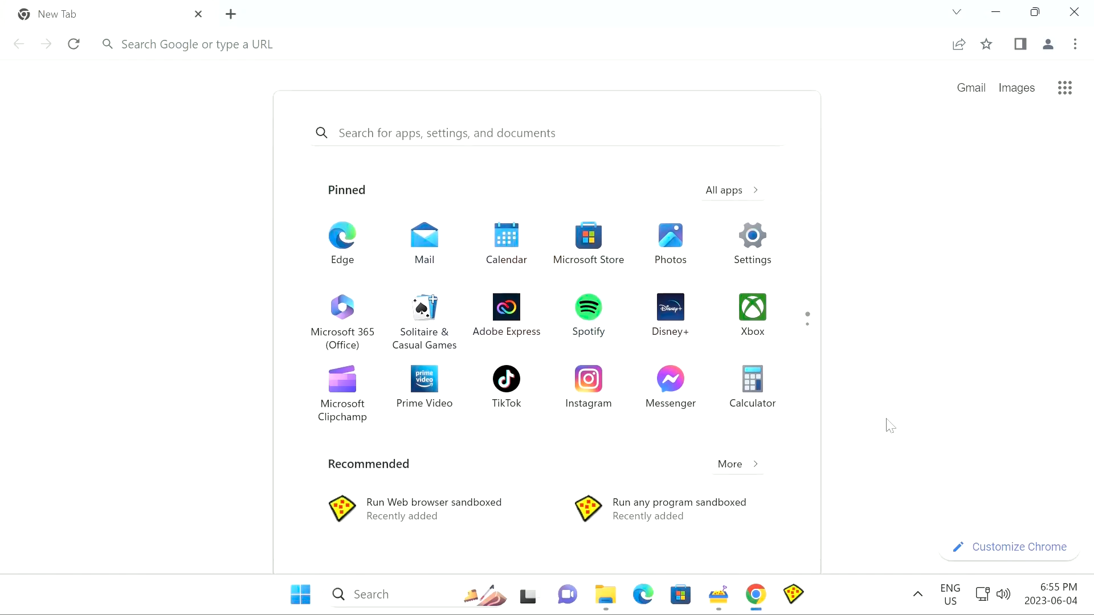
Close Chrome and run it again in the Google_Chrome sandbox from the programs of the pinned Sandboxie Start Menu.
left_click(1074, 12)
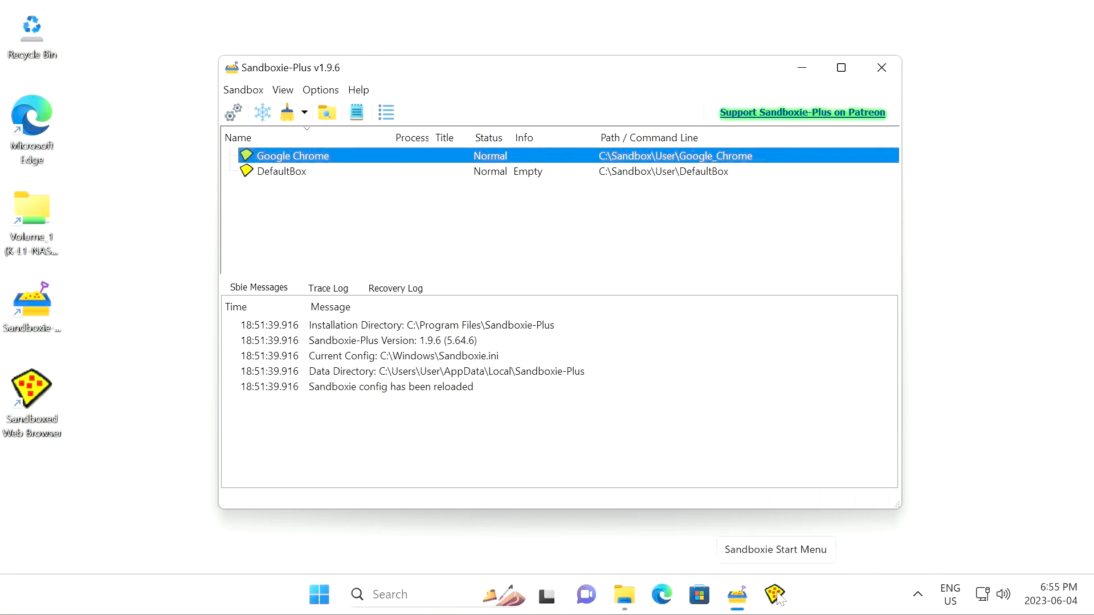
left_click(779, 593)
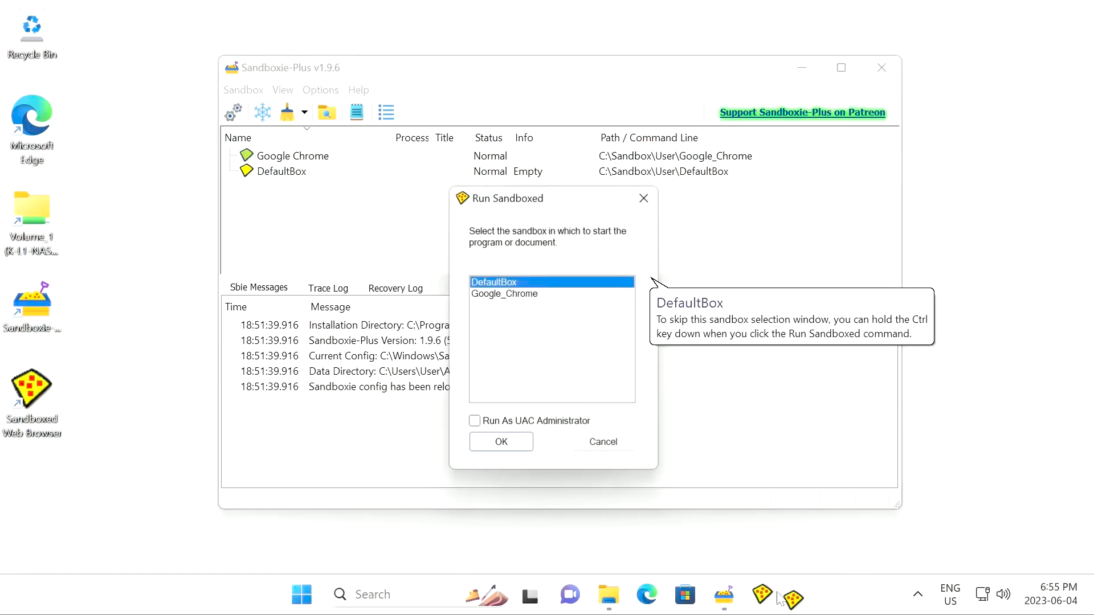
left_click(516, 295)
double_click(516, 294)
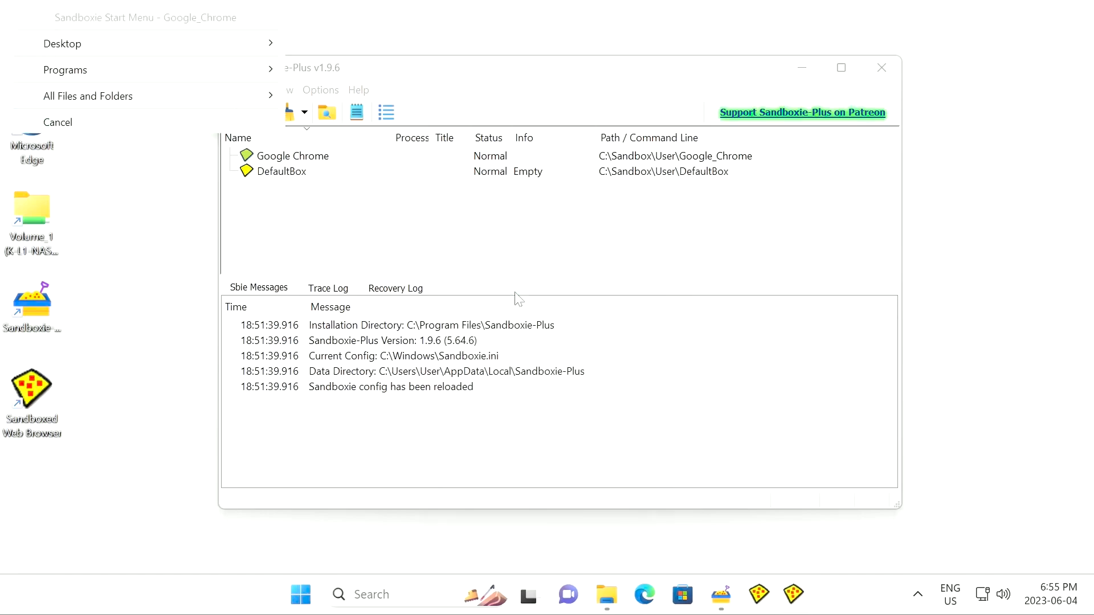
mouse_move(183, 47)
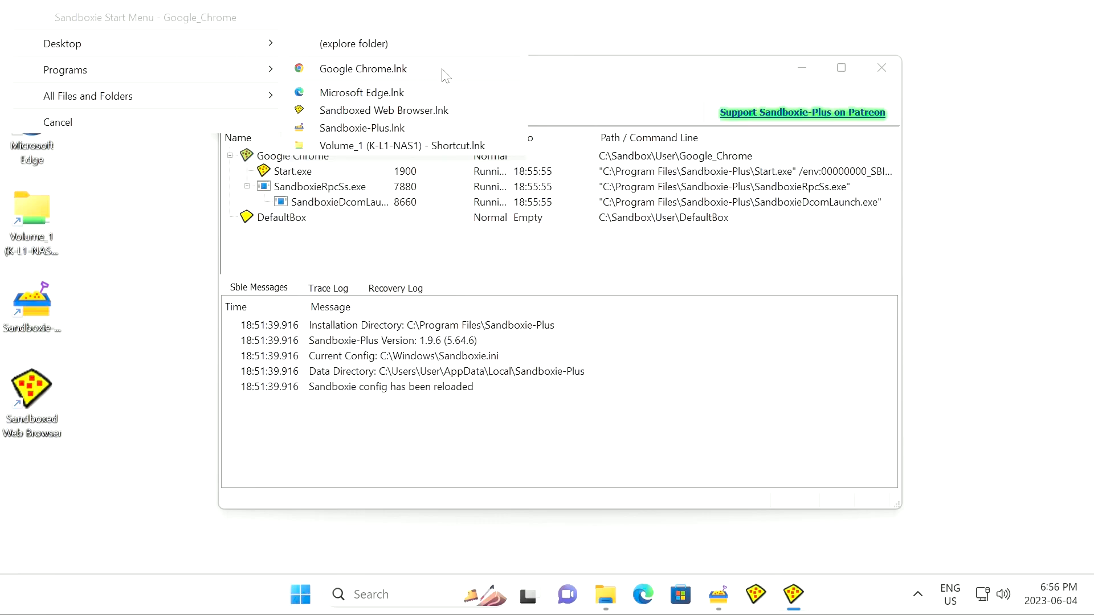
mouse_move(245, 76)
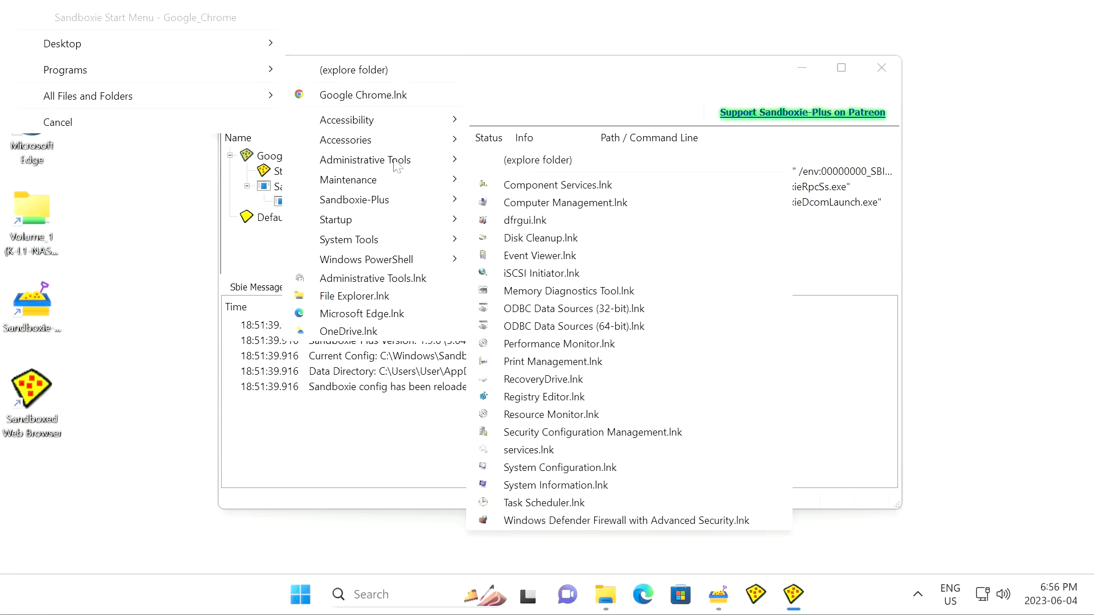
mouse_move(421, 205)
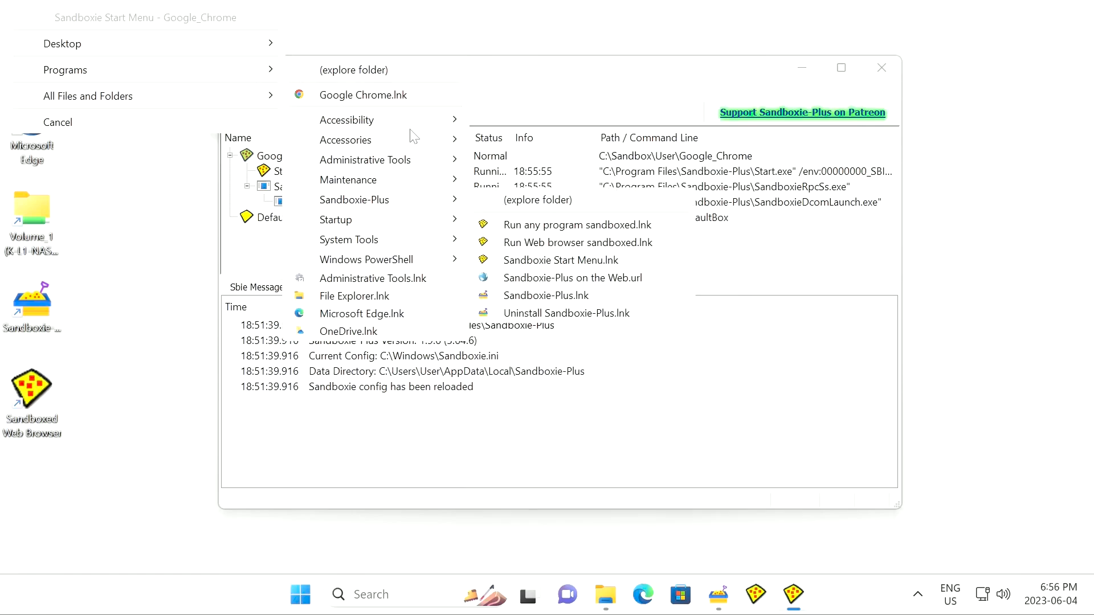
left_click(424, 97)
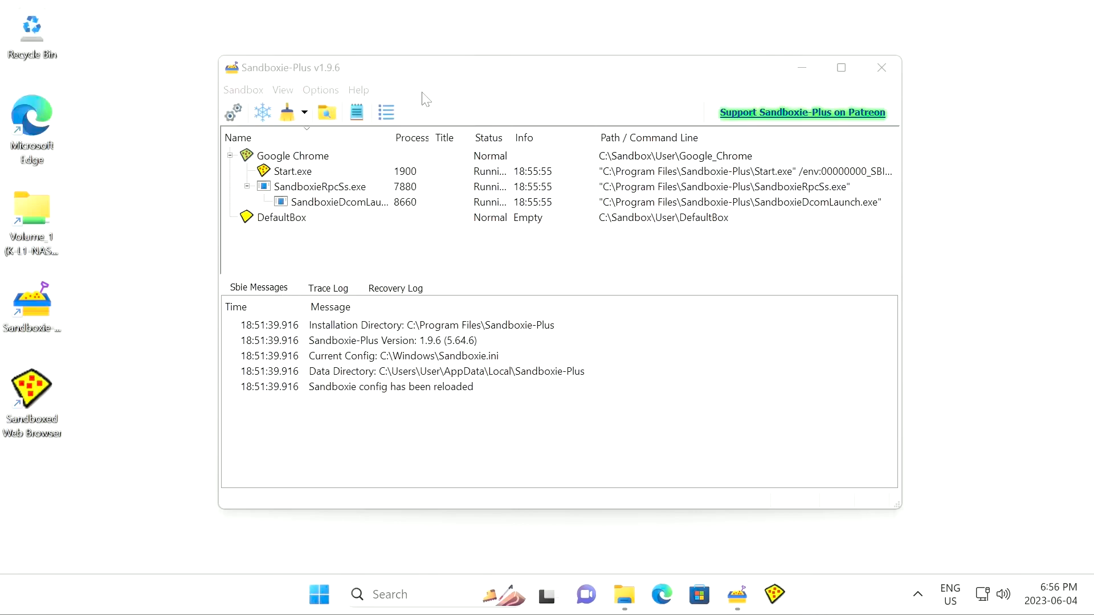
Check the processes running under the Google Chrome sandbox in Sandboxie-Plus, and return to the Chrome window.
left_click(730, 597)
scroll(308, 217, "down", 2)
scroll(305, 196, "up", 2)
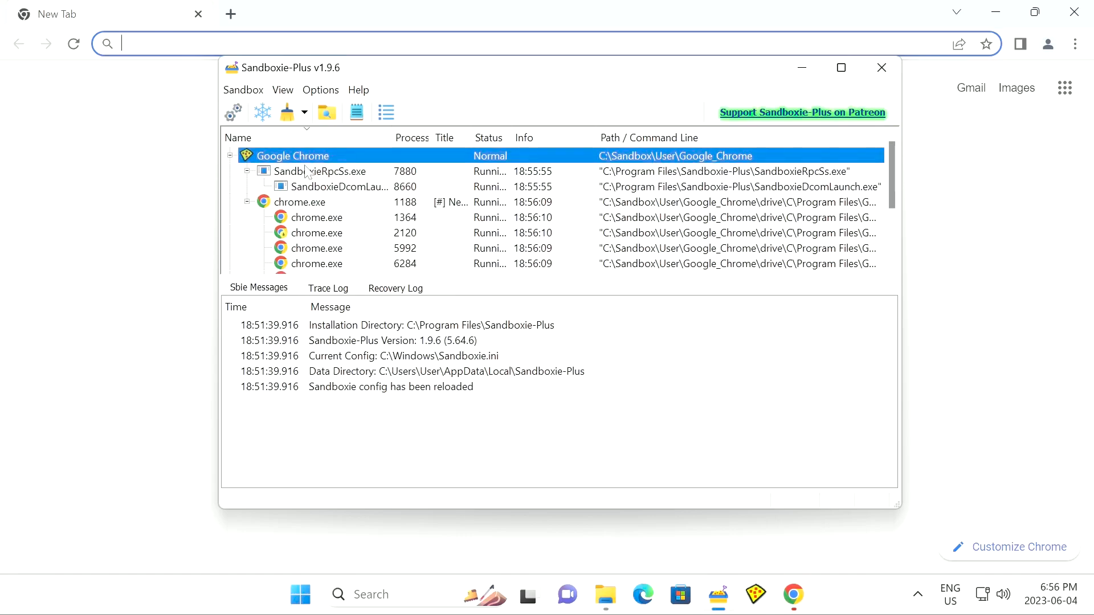
scroll(285, 174, "down", 2)
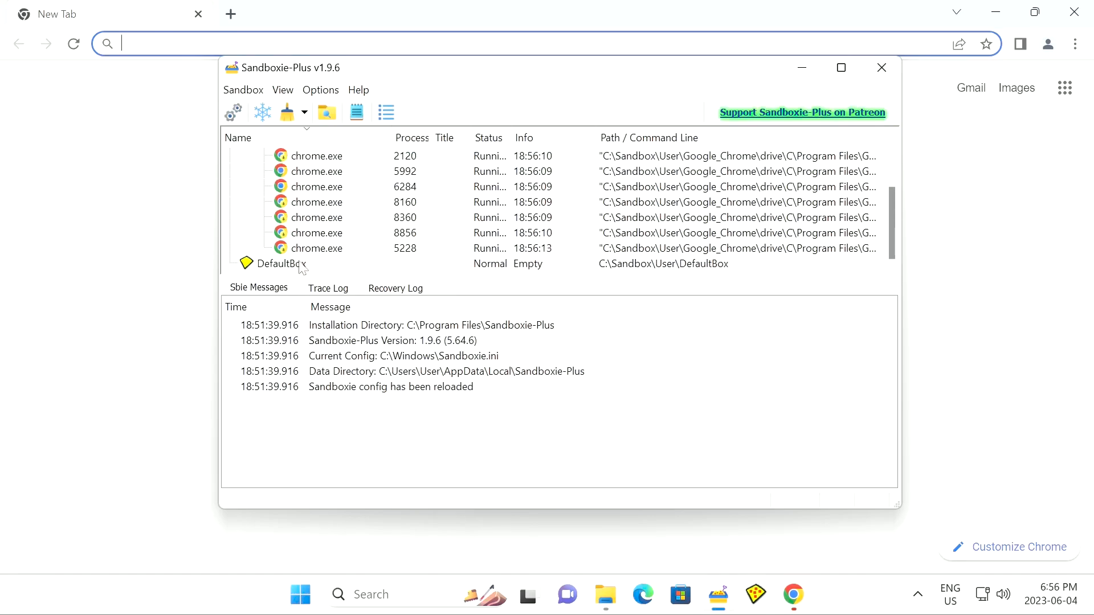
scroll(305, 251, "up", 2)
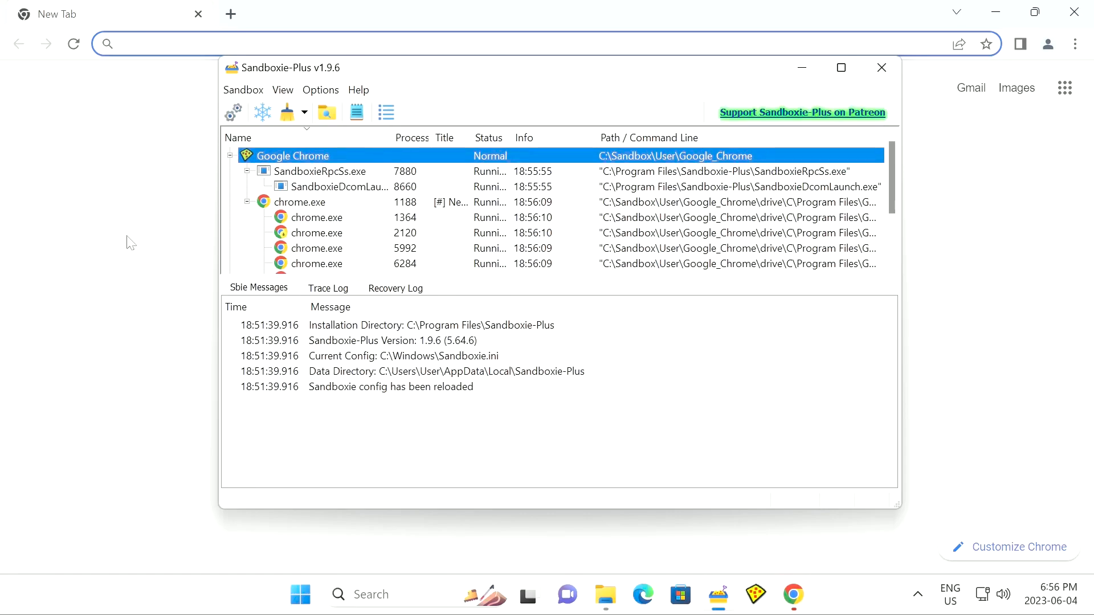
left_click(130, 243)
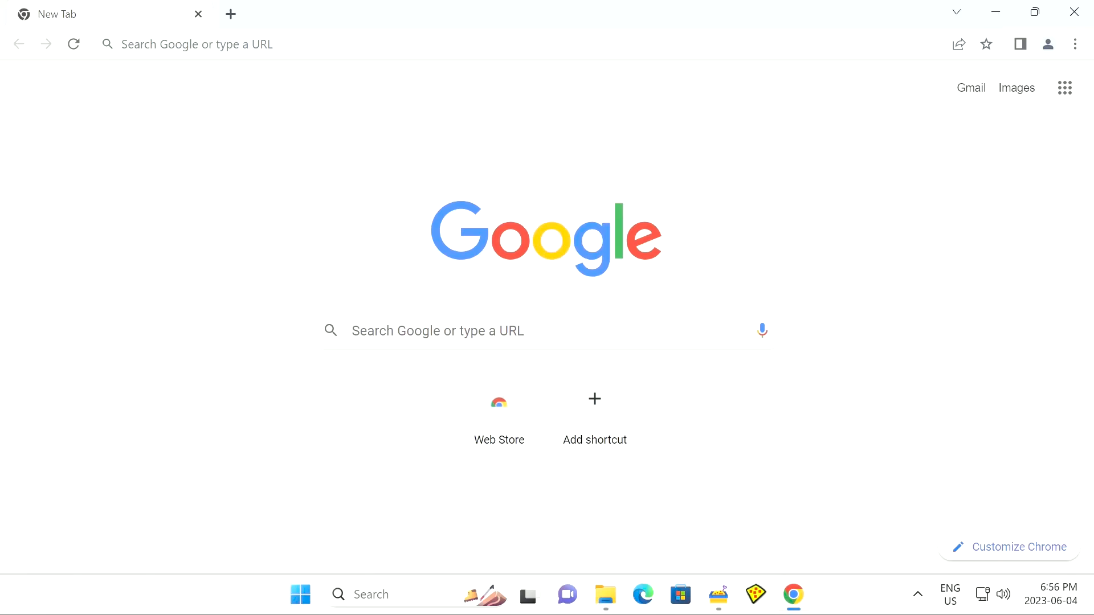
Print the new tab page with Save as PDF as the destination and proceed to saving the file.
left_click(438, 331)
left_click(348, 218)
key("ctrl+p")
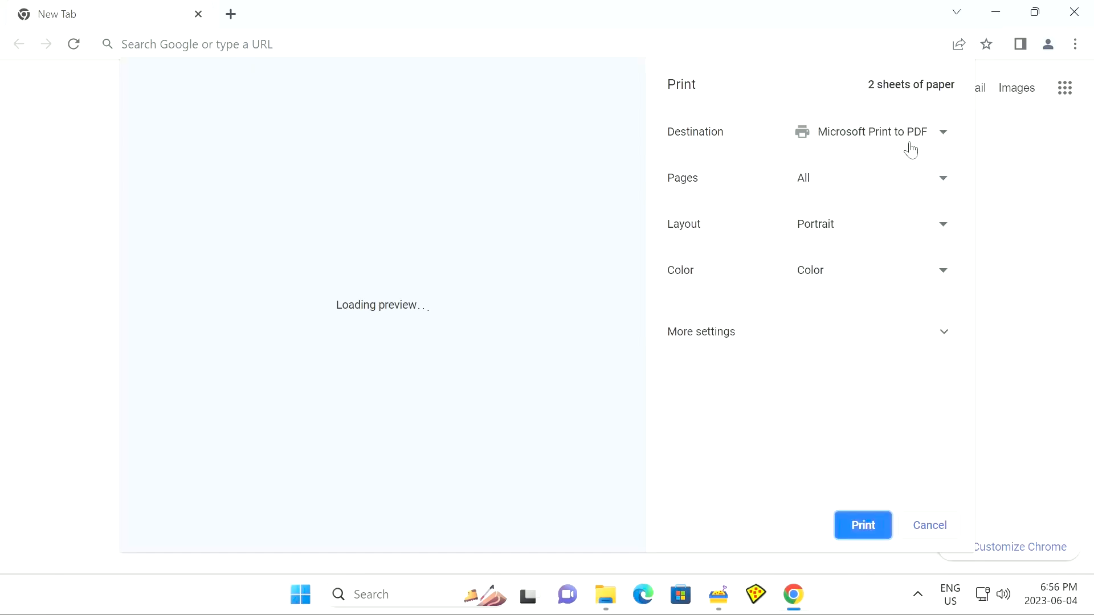
left_click(917, 142)
left_click(919, 166)
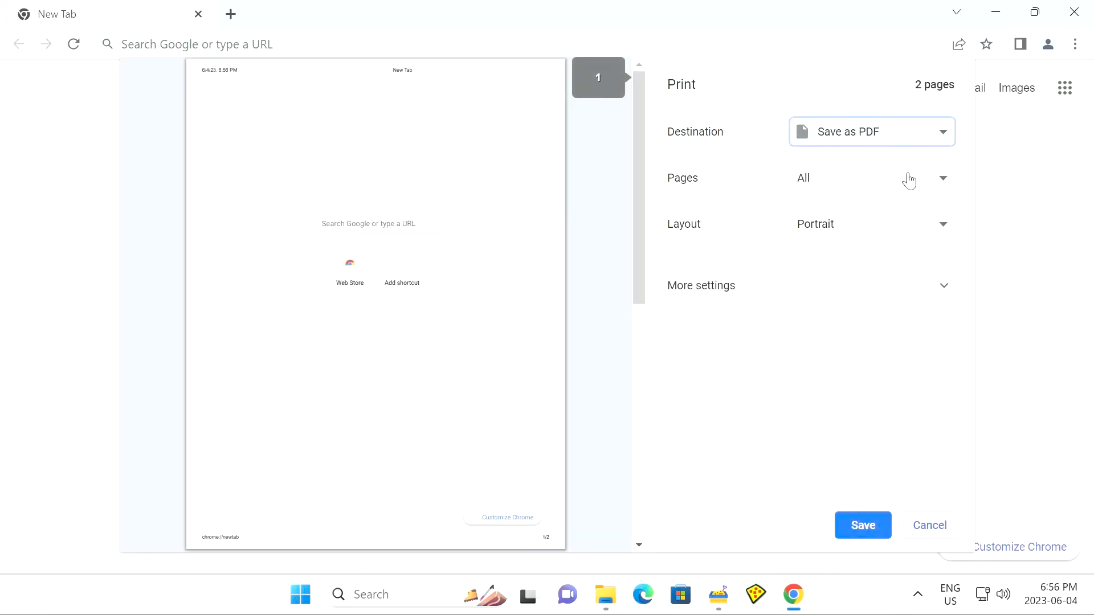
left_click(866, 529)
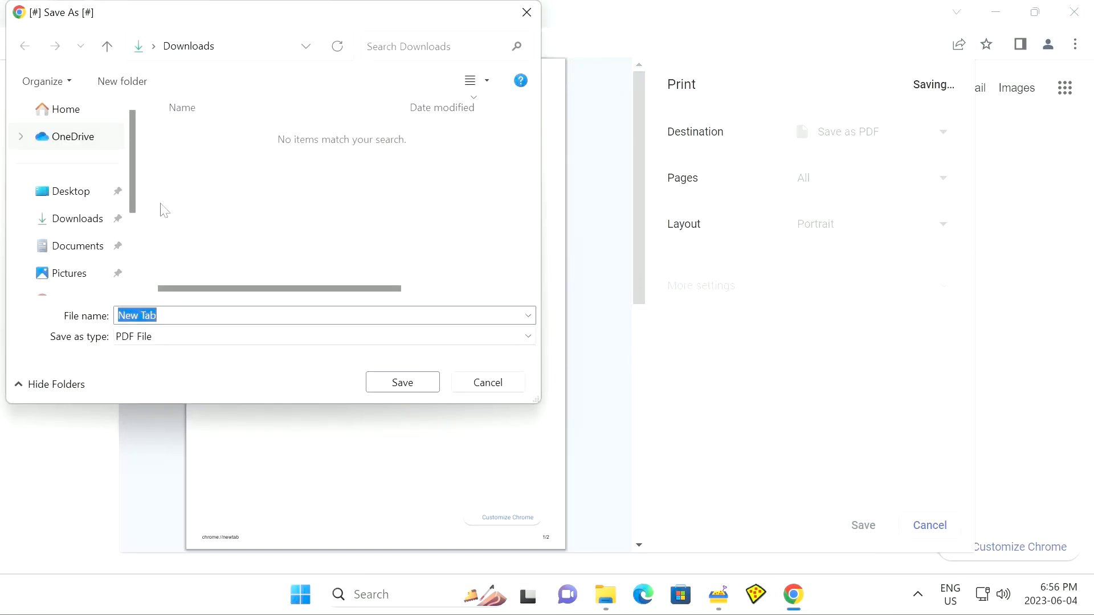
Set the save location to the Downloads folder and list All Files there.
left_click(83, 230)
left_click(287, 333)
left_click(134, 369)
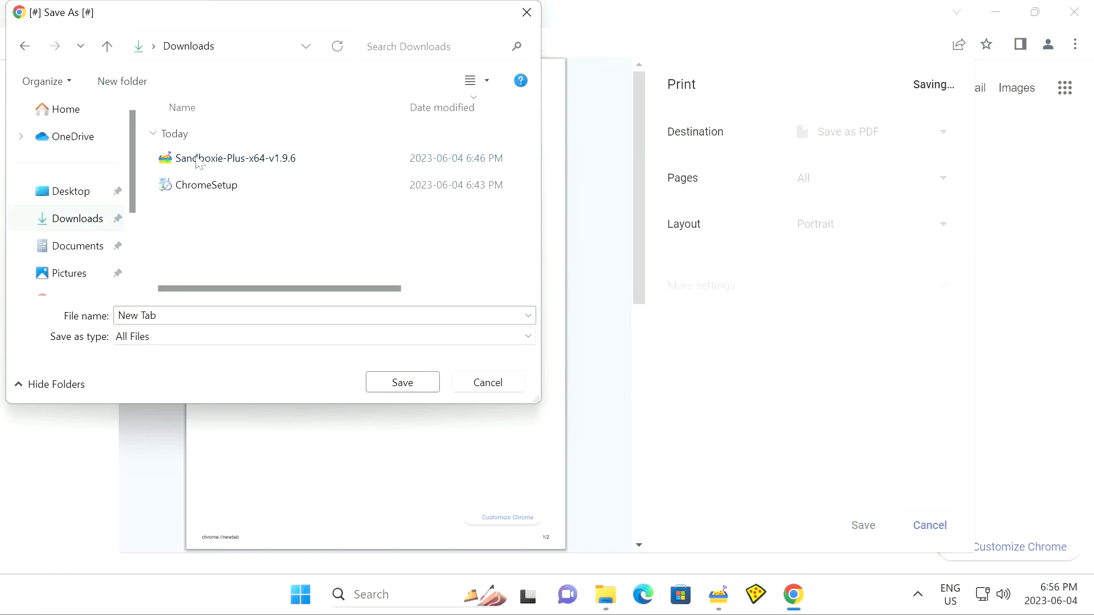
Compare the save location with the Downloads folder in File Explorer, and save the PDF there as New Tab.
mouse_move(199, 15)
left_click(619, 595)
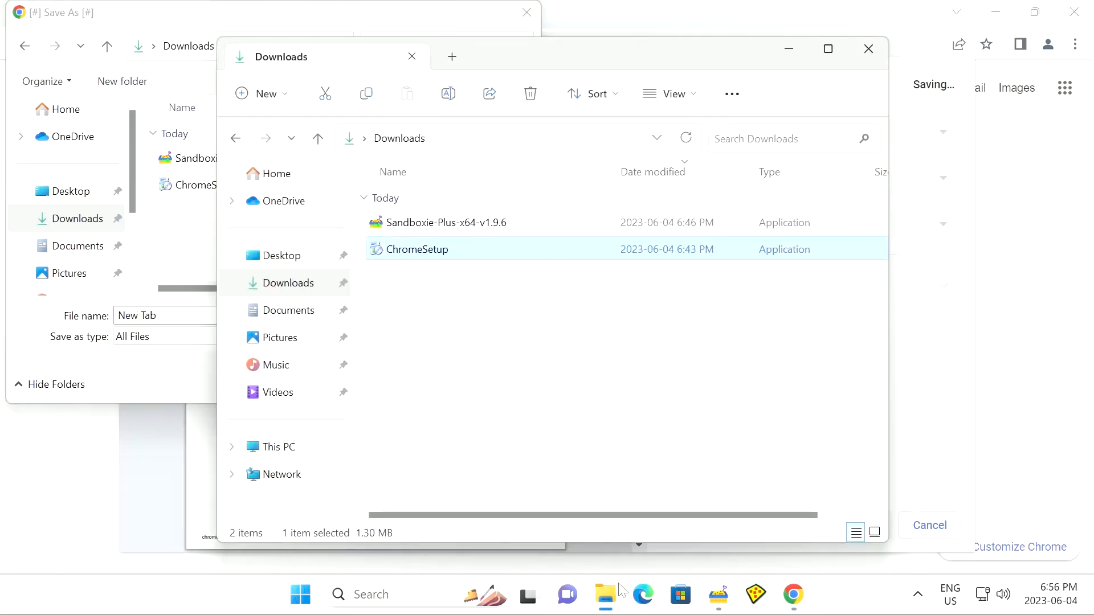
left_click(288, 285)
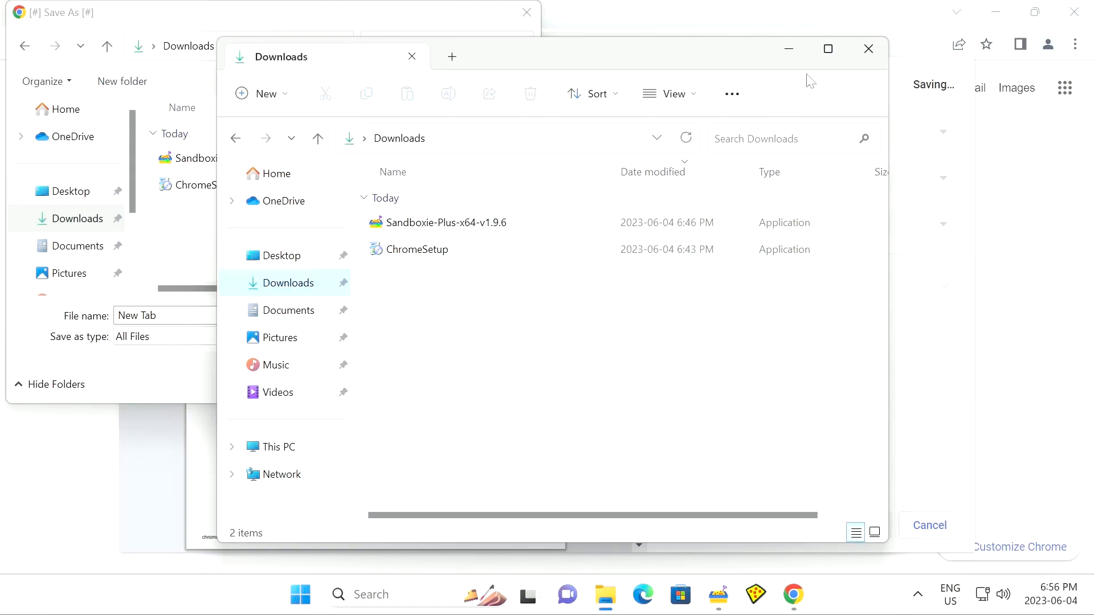
left_click(795, 54)
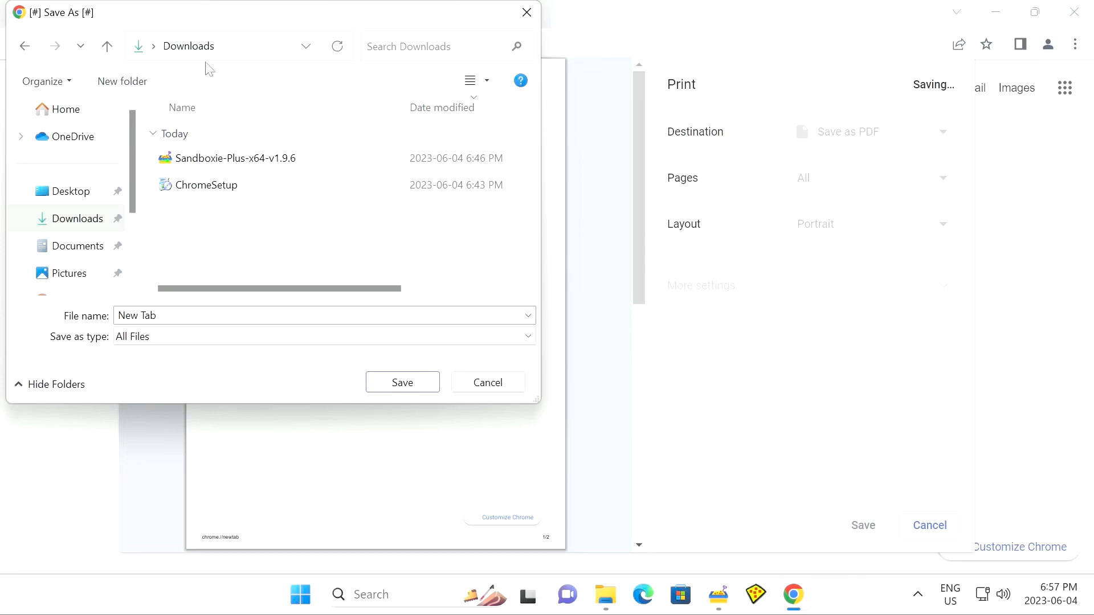
left_click(433, 384)
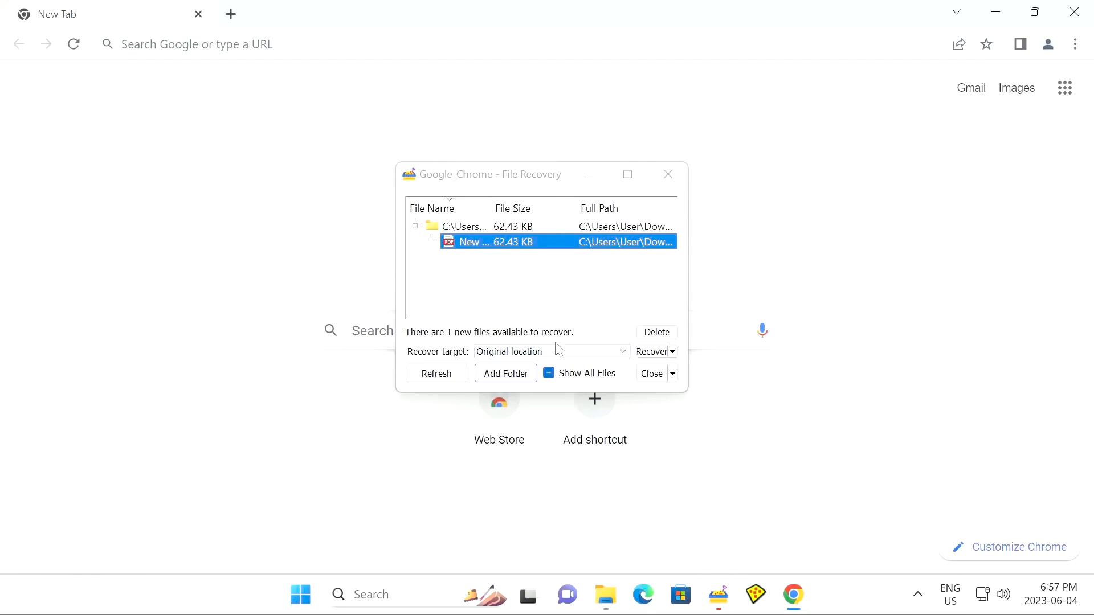
Place the real Downloads folder window beside the File Recovery window, and close the recovery offer without recovering the PDF.
left_click(606, 594)
left_click_drag(560, 57, 347, 64)
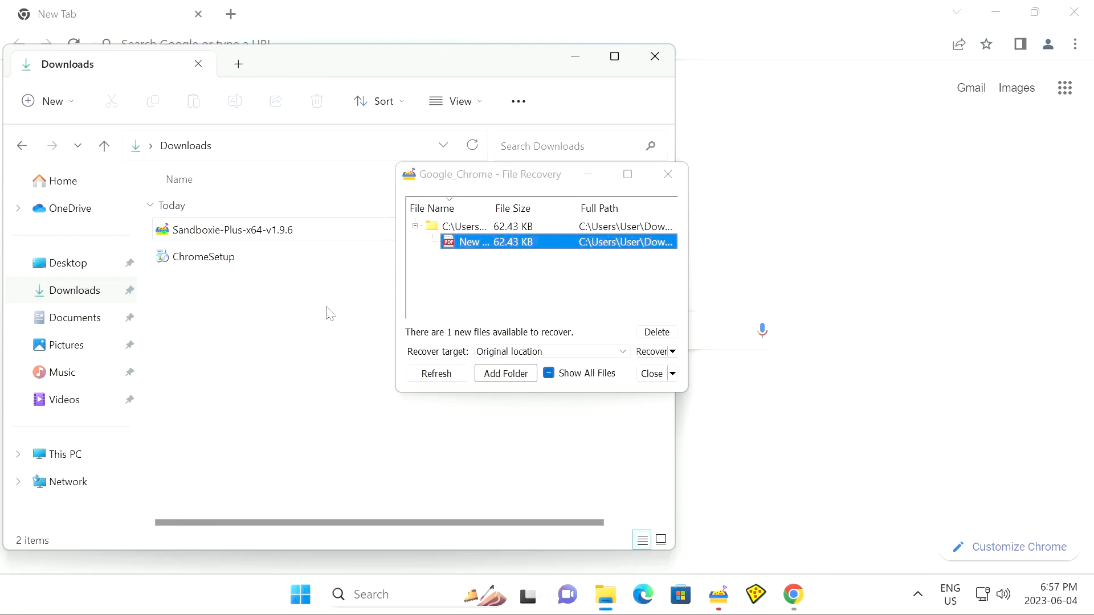
left_click(650, 374)
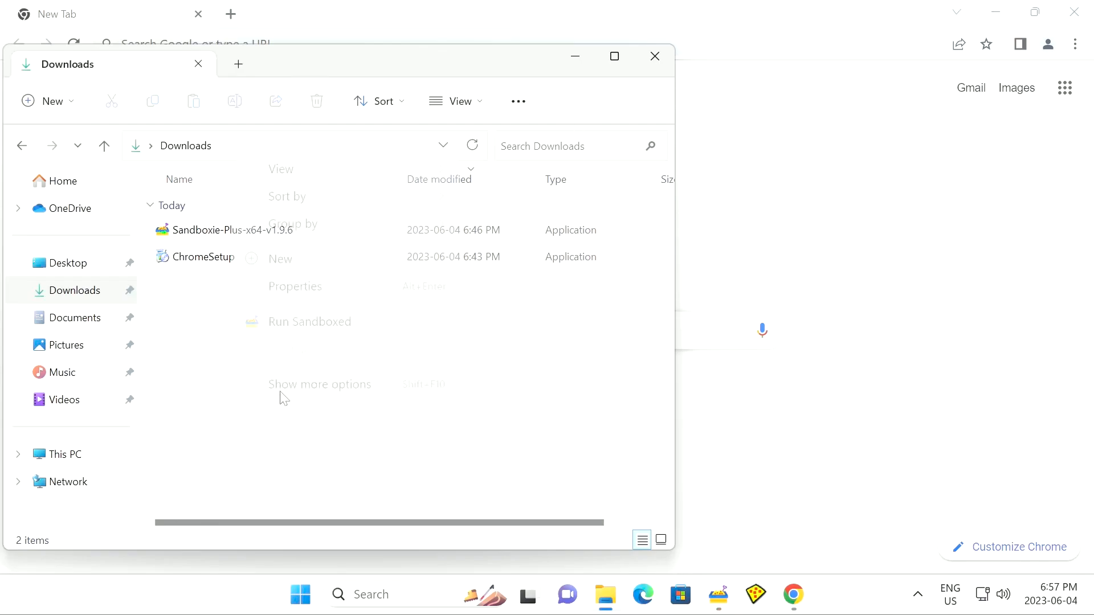
right_click(282, 396)
left_click(196, 396)
Open a second File Explorer window beside the first and browse to the Sandbox folder on Local Disk (C:).
mouse_move(610, 602)
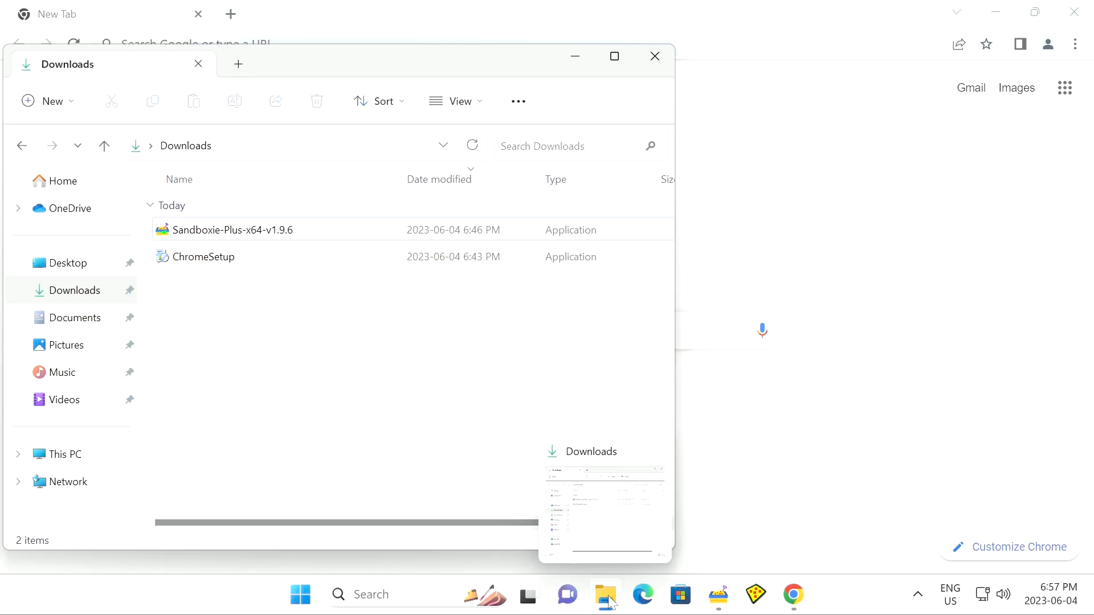
middle_click(611, 602)
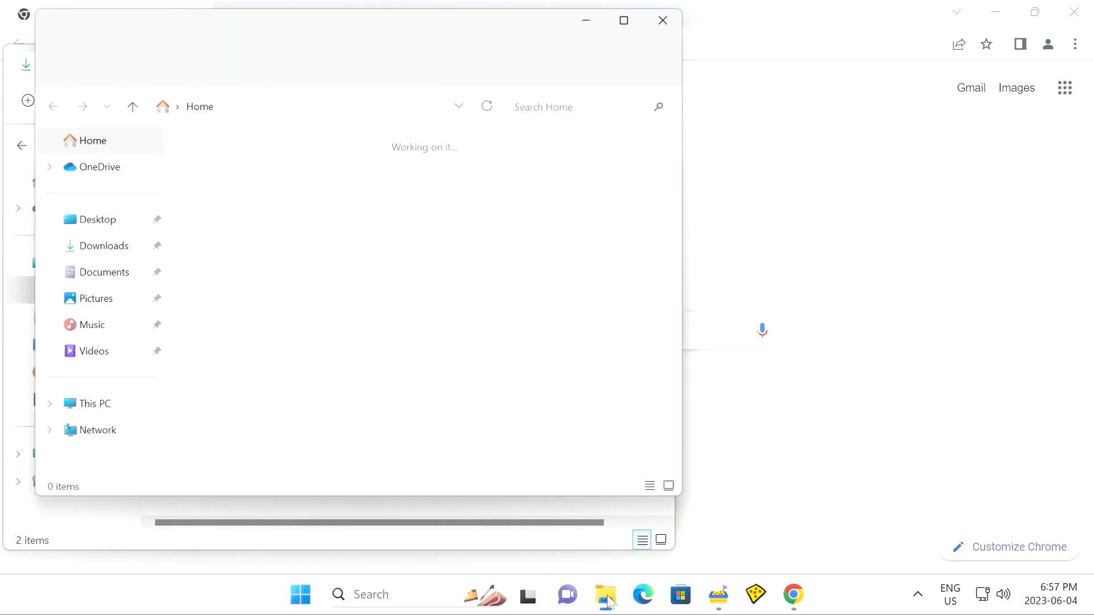
left_click_drag(377, 15, 746, 41)
double_click(604, 188)
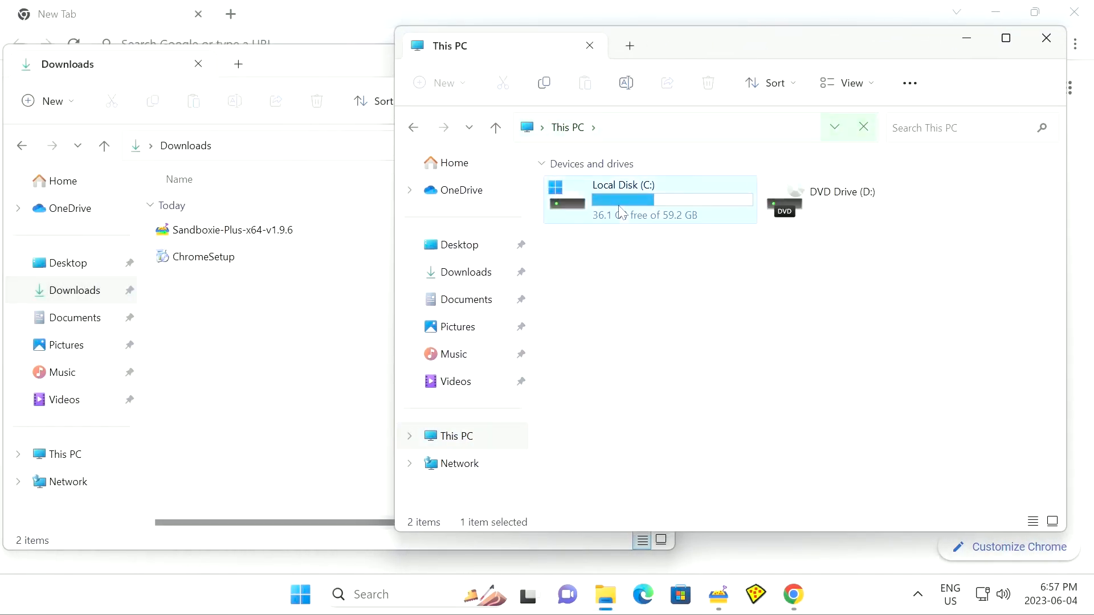
double_click(599, 273)
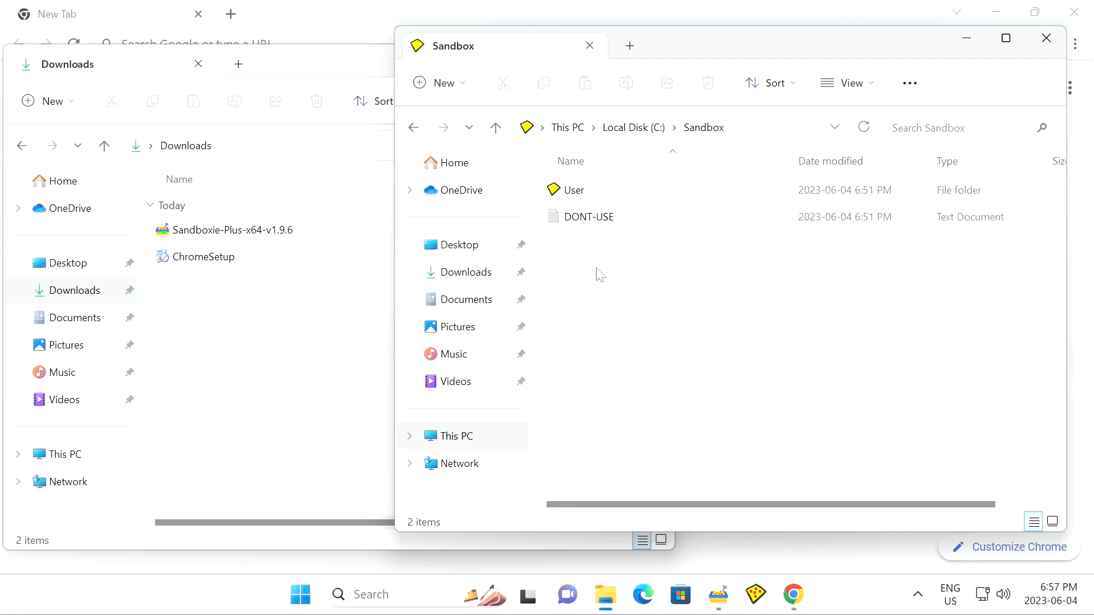
Browse through User, Google_Chrome, user and current to the sandboxed Downloads folder, and select the New Tab PDF.
left_click(599, 196)
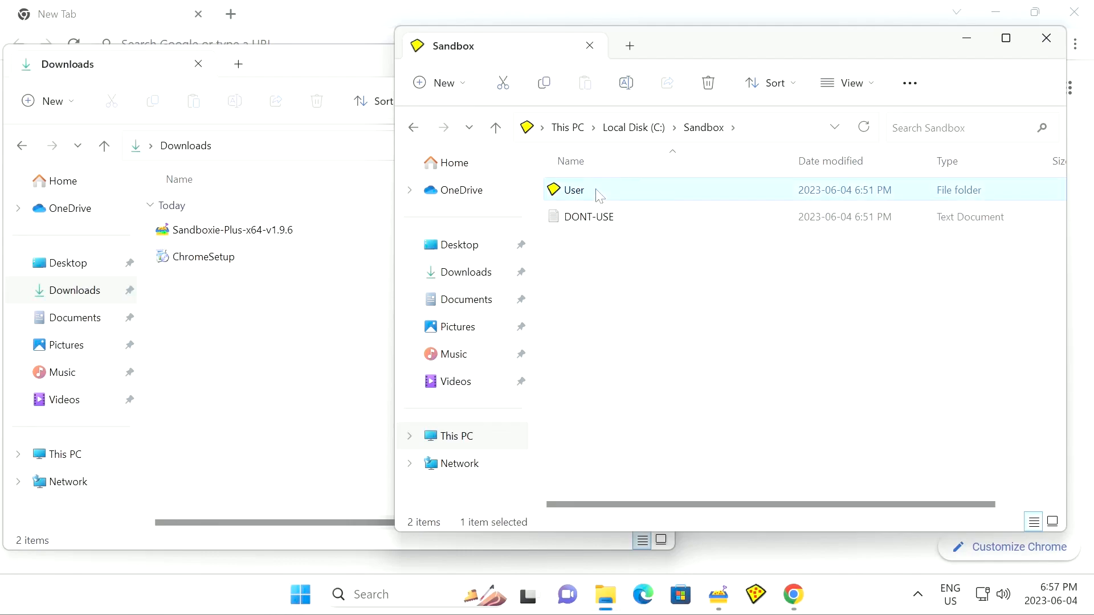
double_click(599, 195)
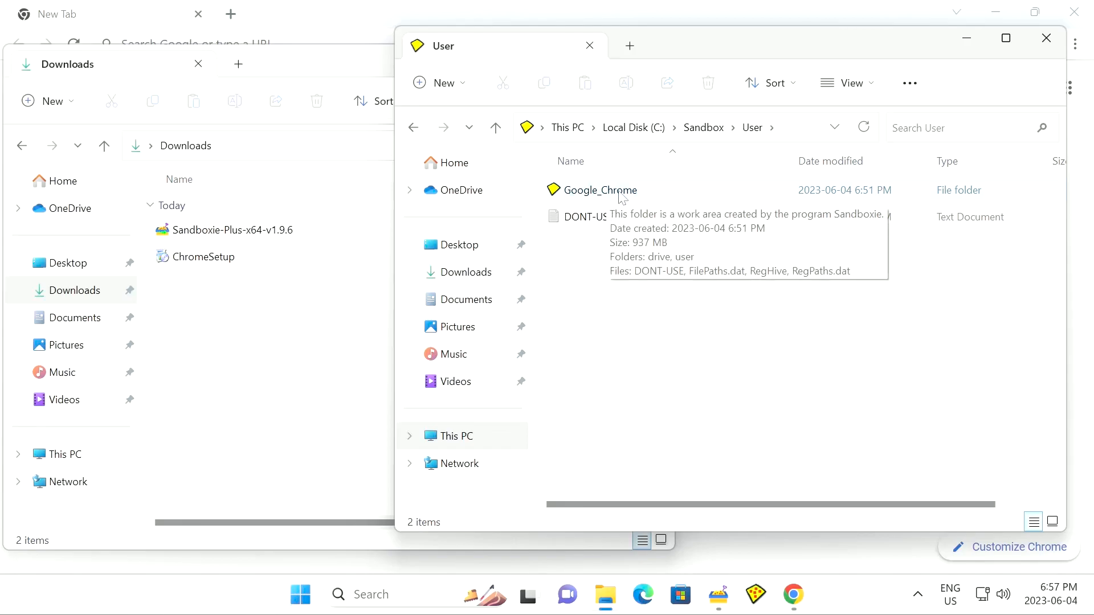
double_click(623, 197)
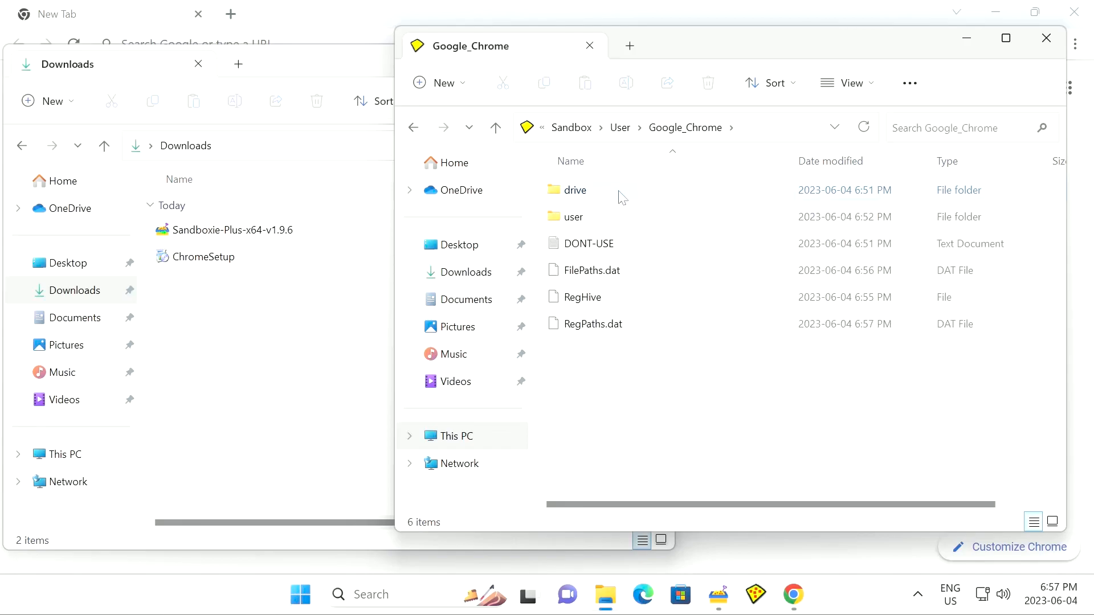
double_click(609, 219)
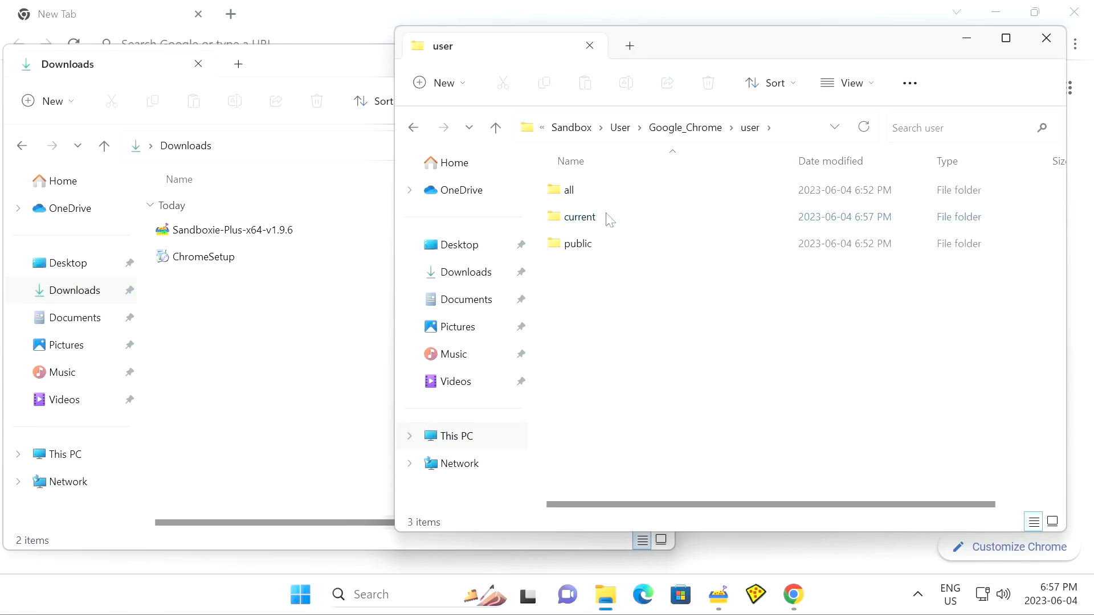
double_click(611, 220)
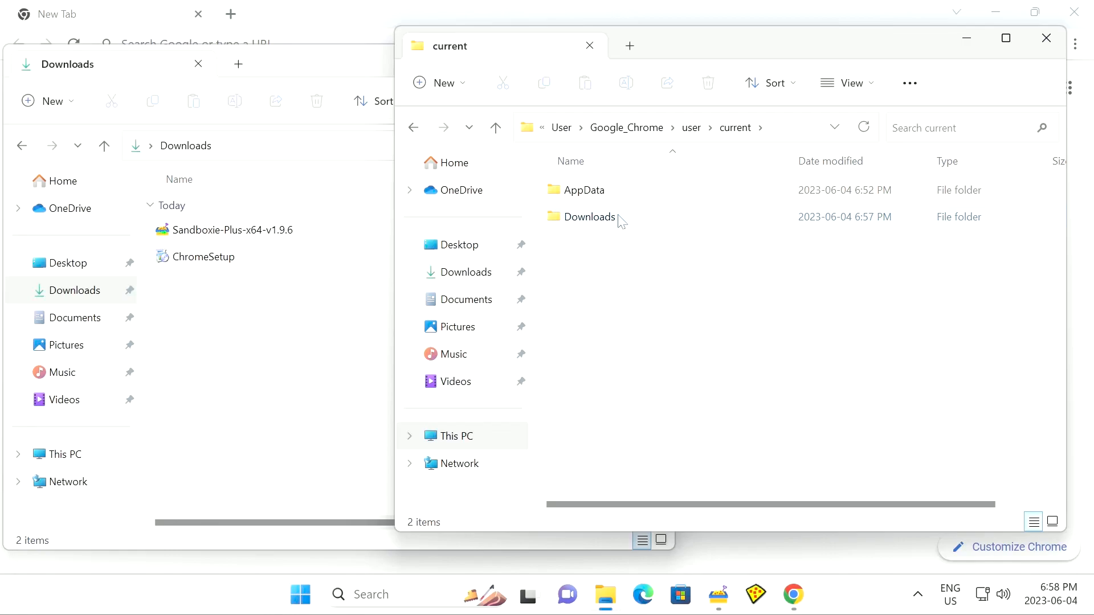
double_click(590, 218)
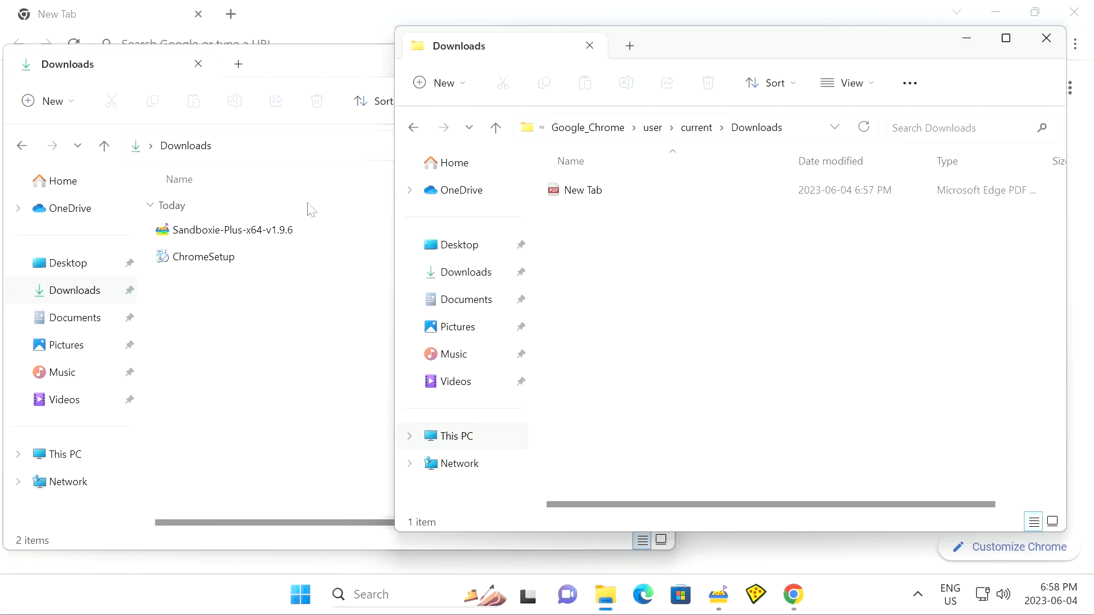
left_click(607, 197)
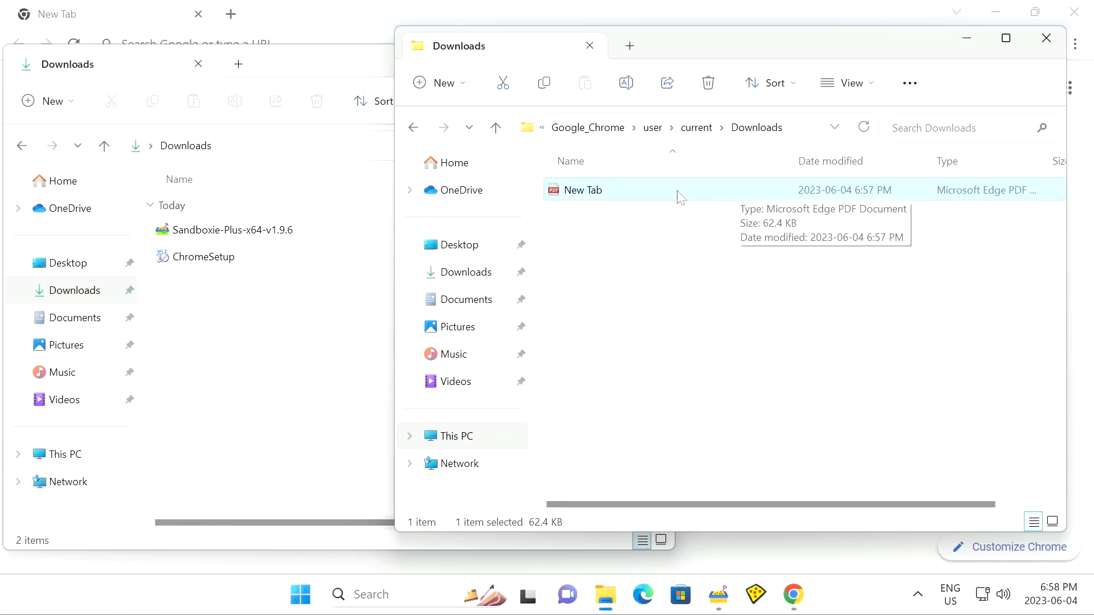
Explore the Google Chrome sandbox's box content in File Explorer from Sandboxie-Plus.
left_click(721, 598)
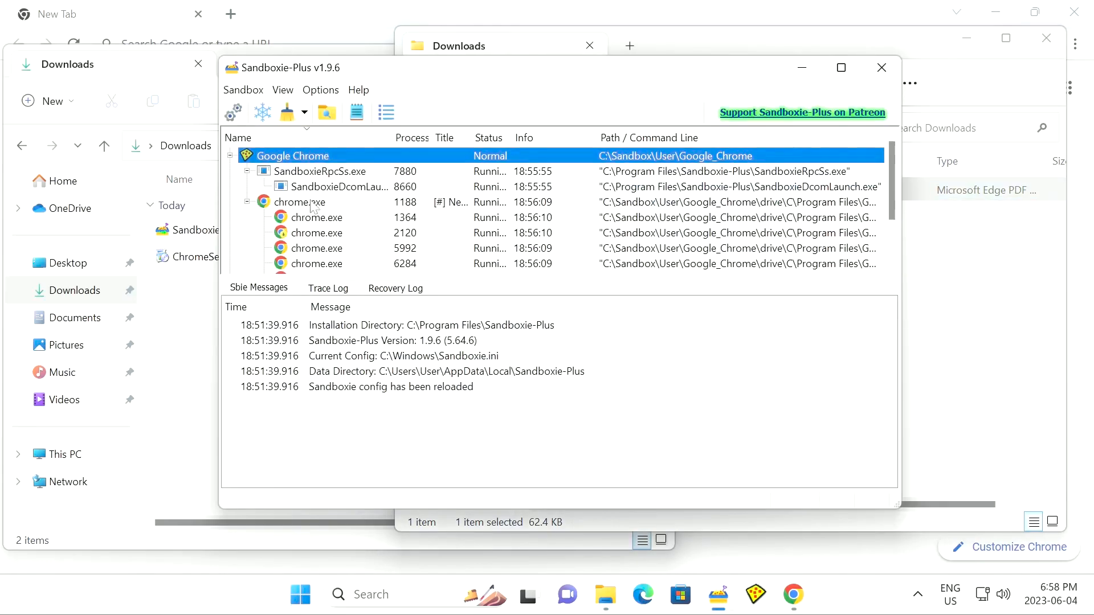
right_click(308, 155)
mouse_move(476, 199)
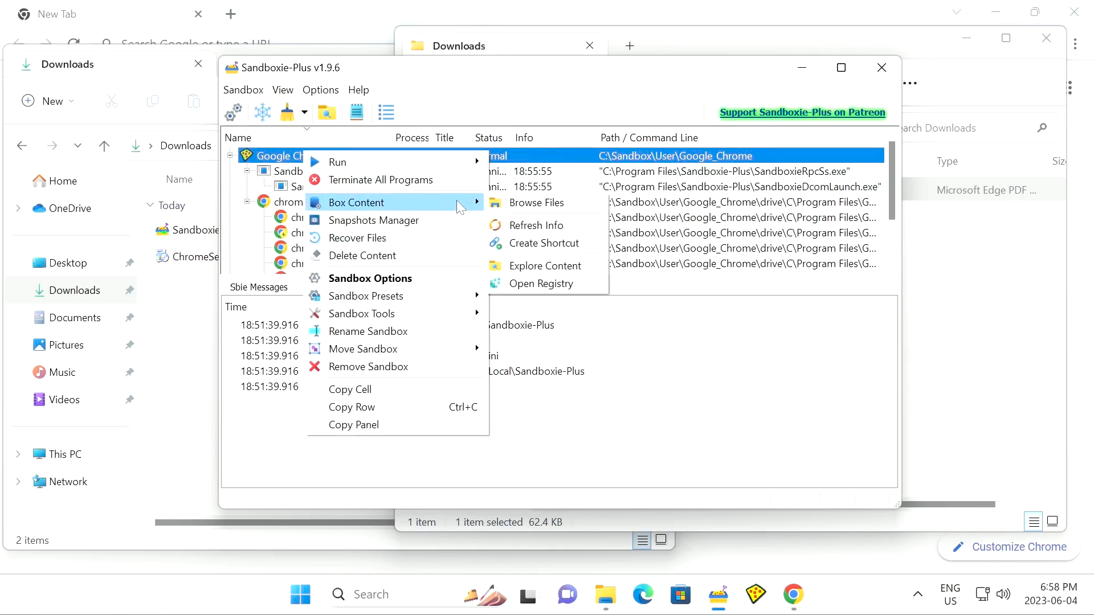
left_click(595, 273)
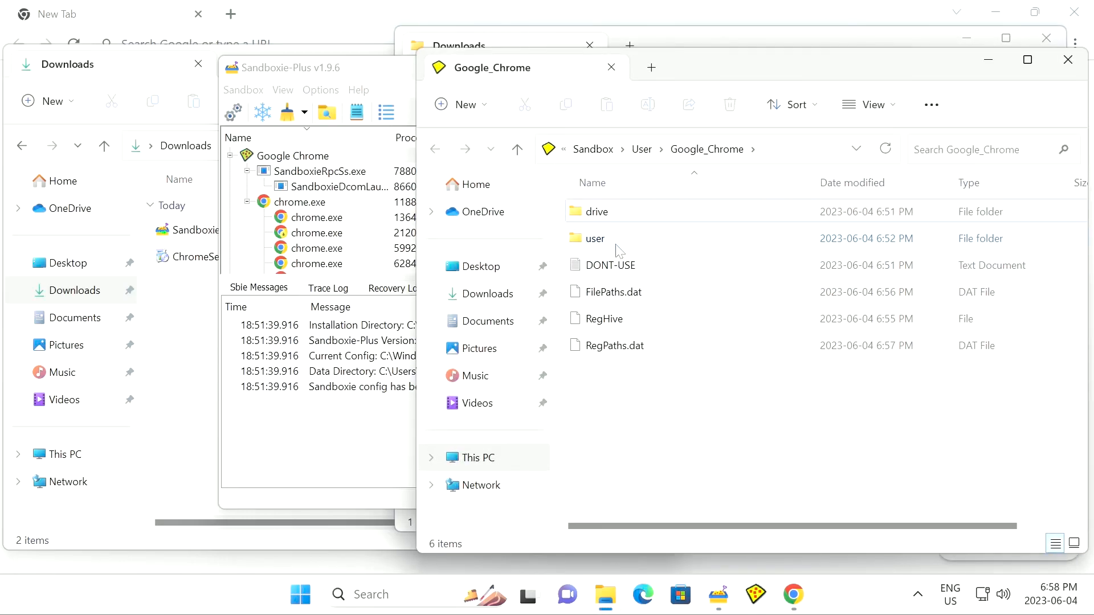
Check the user folder and read the DONT-USE text file in the Google_Chrome sandbox folder, then close both the file and the folder window.
double_click(596, 239)
key("alt+Left")
left_click(636, 274)
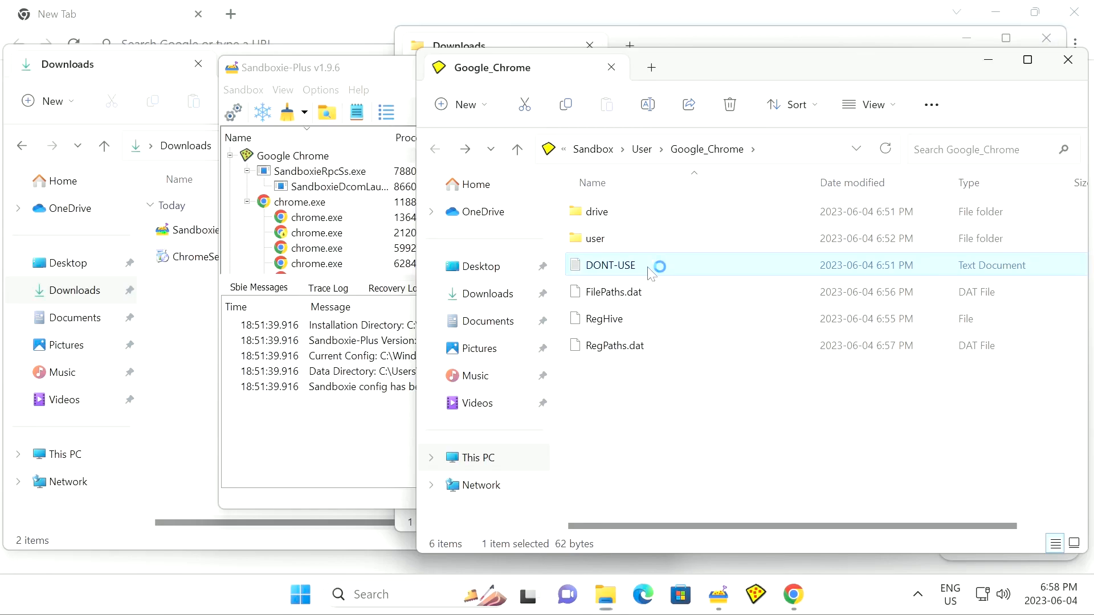
key("Return")
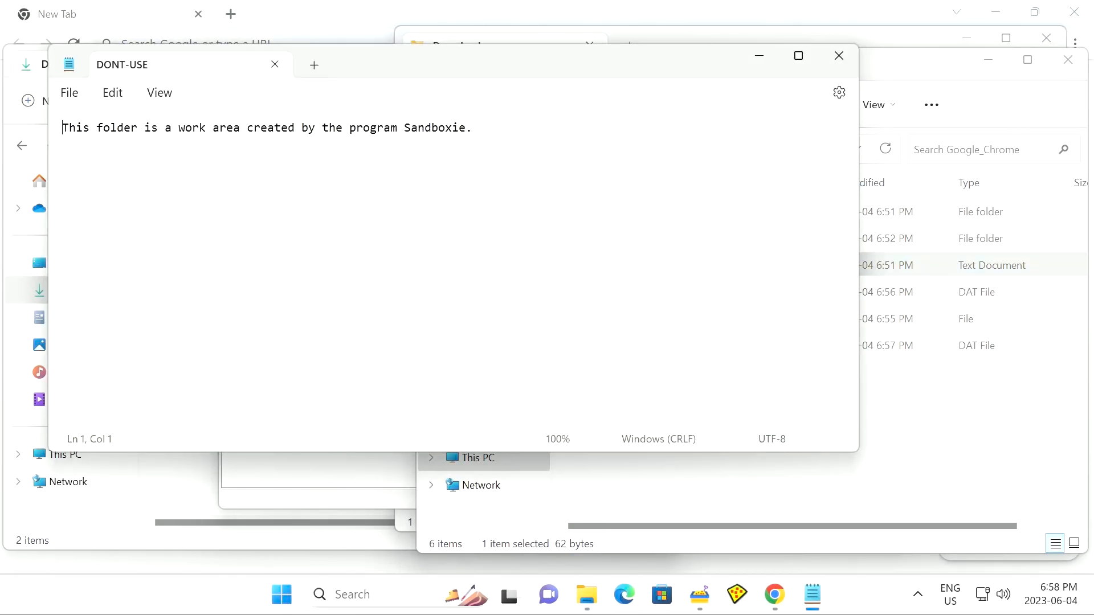
mouse_move(476, 128)
left_mouse_down()
mouse_move(61, 128)
mouse_move(478, 128)
left_mouse_up()
left_click(547, 171)
left_click(839, 56)
left_click(1068, 59)
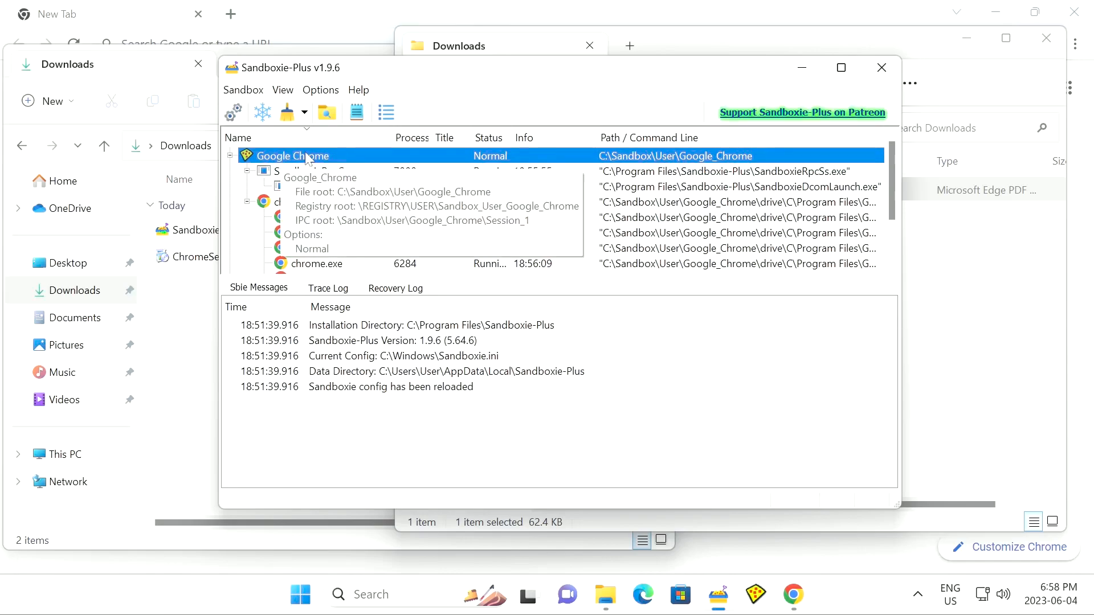
View the sandboxed New Tab PDF in Edge to check how it runs inside the sandbox, and close it.
left_click(787, 45)
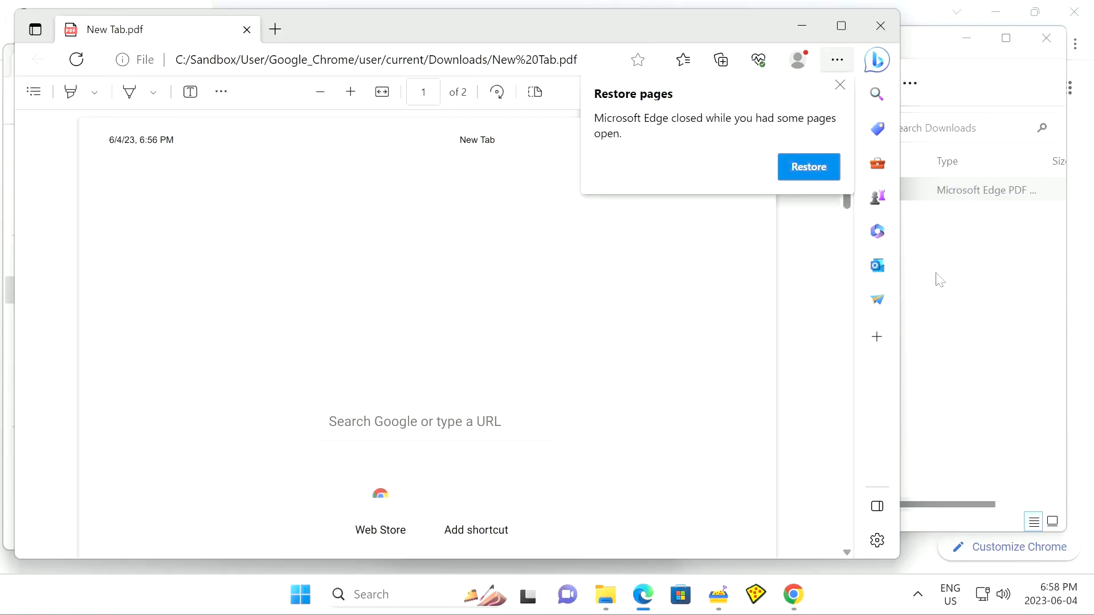
left_click(937, 281)
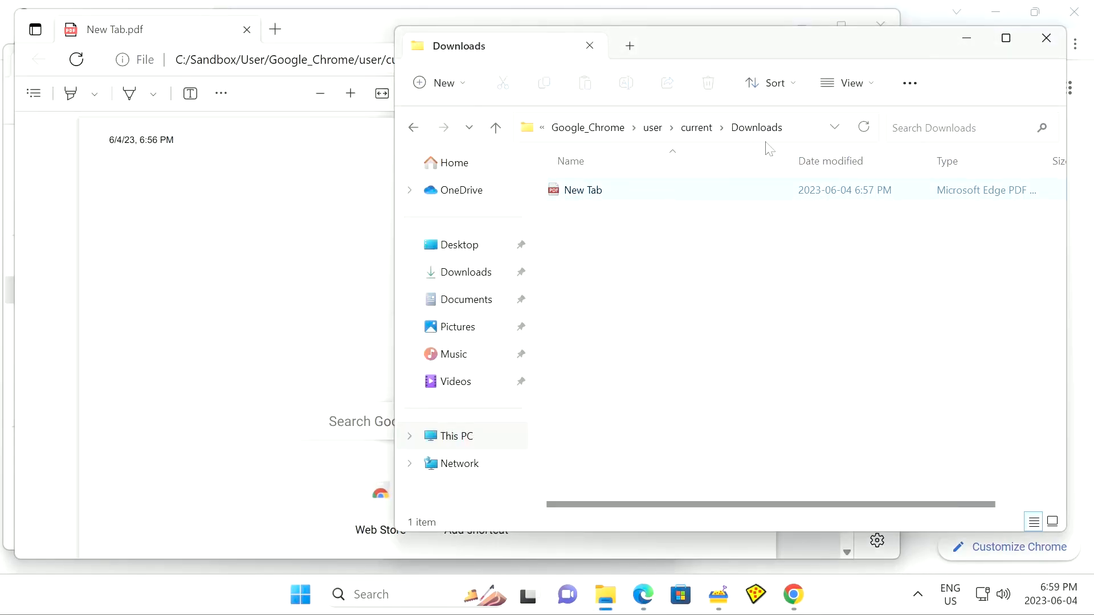
left_click(237, 193)
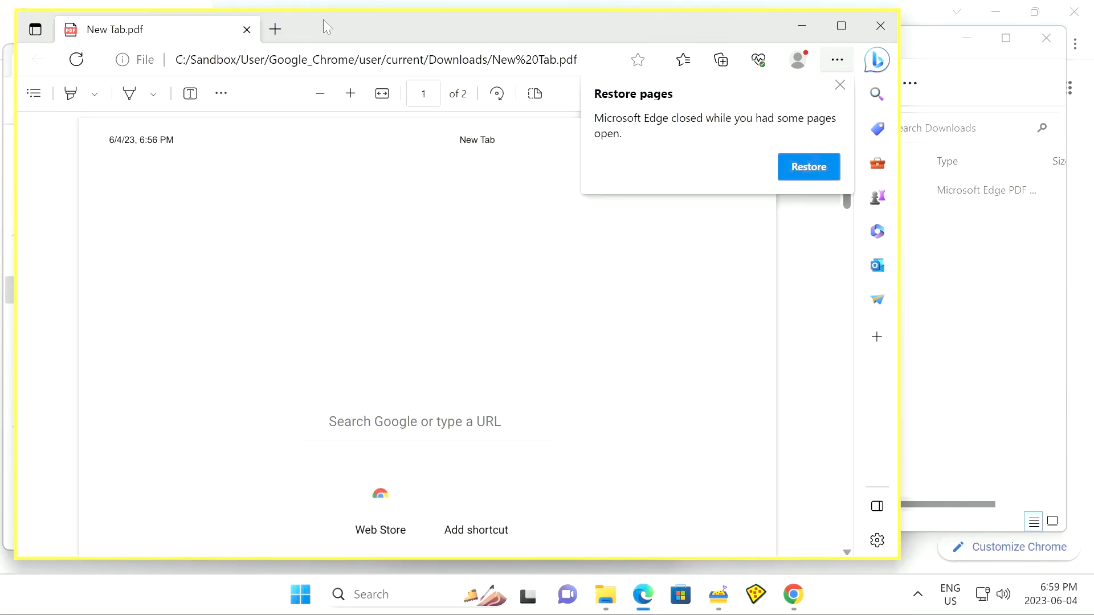
left_click(885, 24)
Copy the New Tab PDF from the sandboxed Downloads folder to the real Desktop folder.
left_click(596, 199)
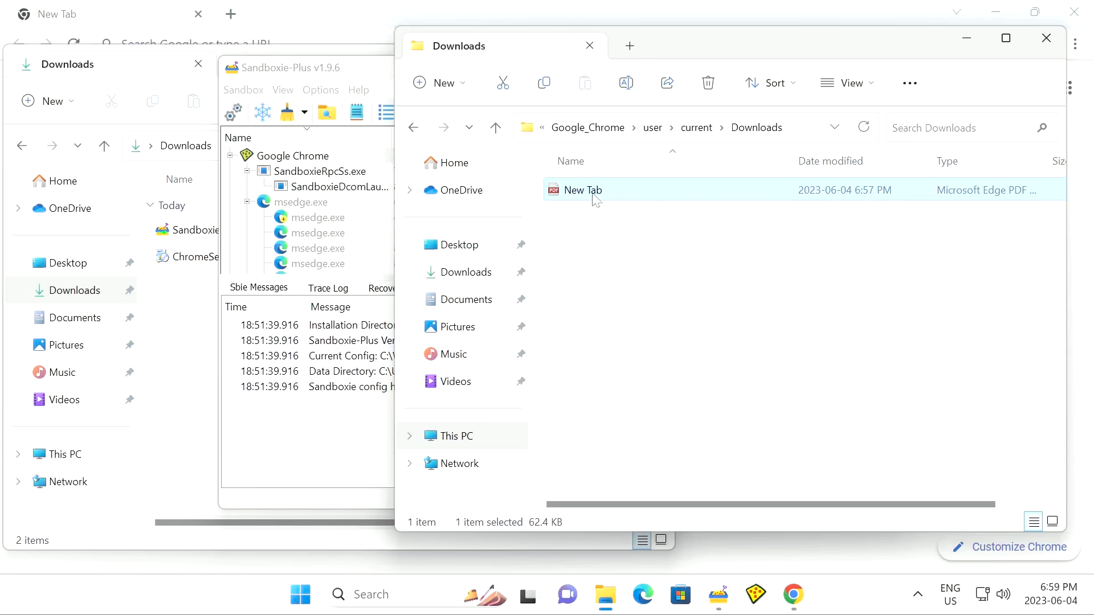
right_click(598, 201)
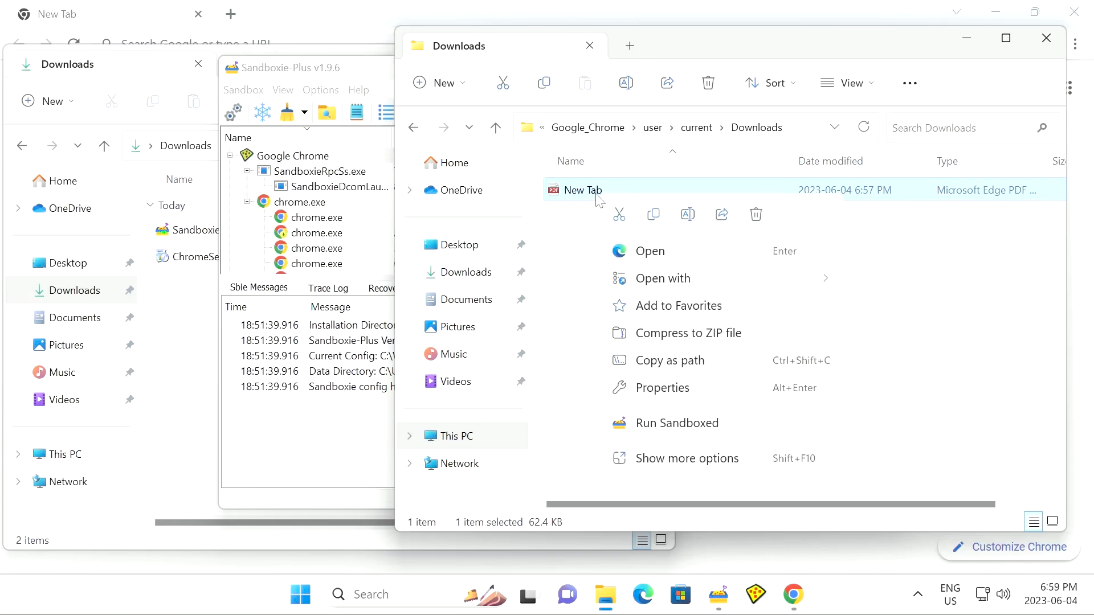
left_click(648, 220)
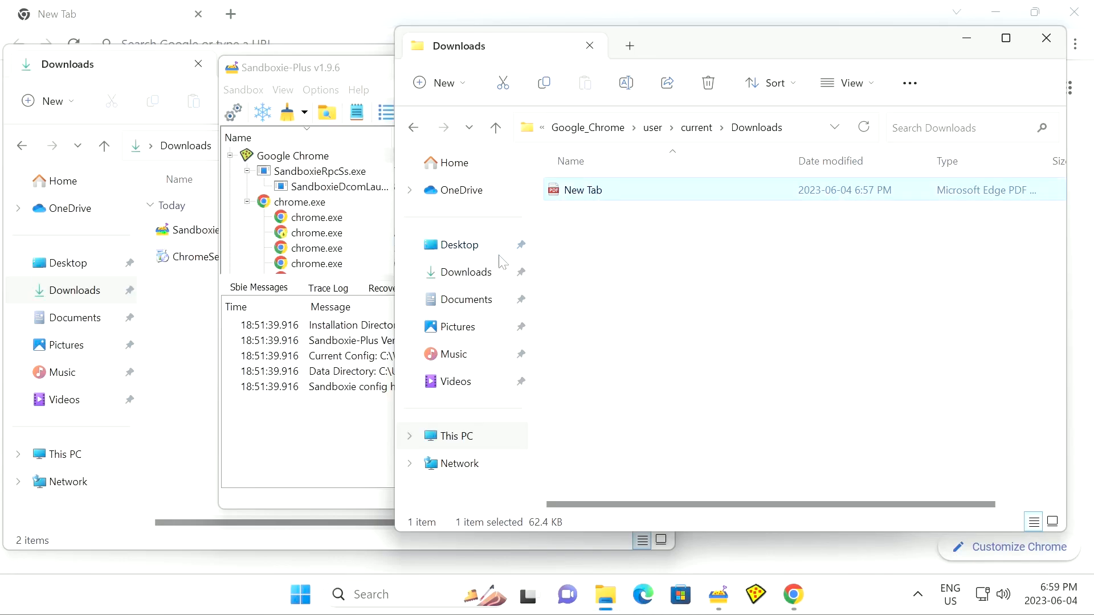
left_click(450, 255)
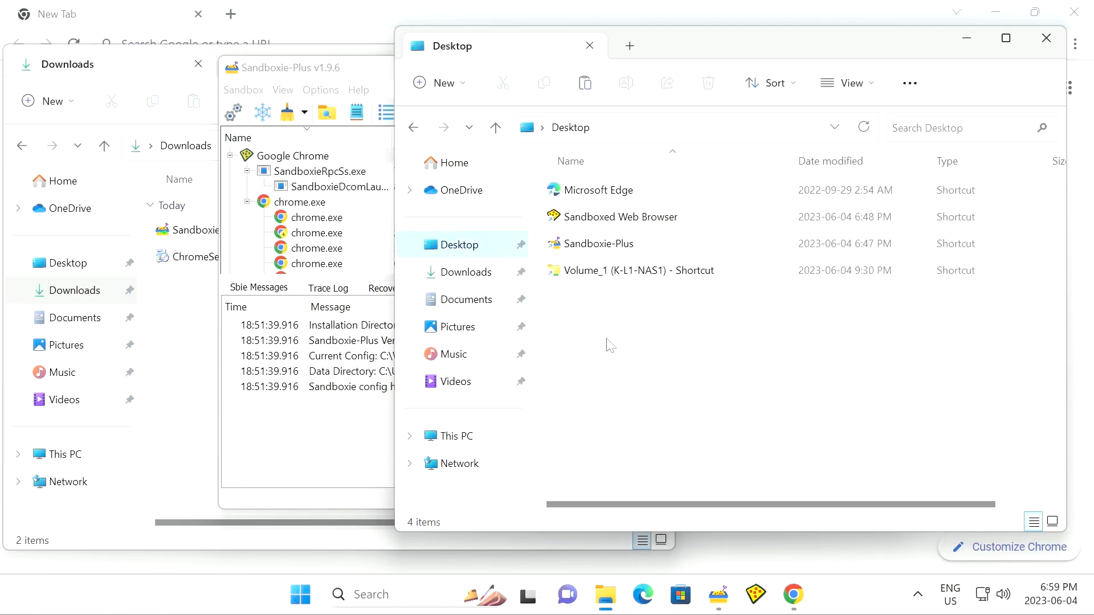
right_click(616, 370)
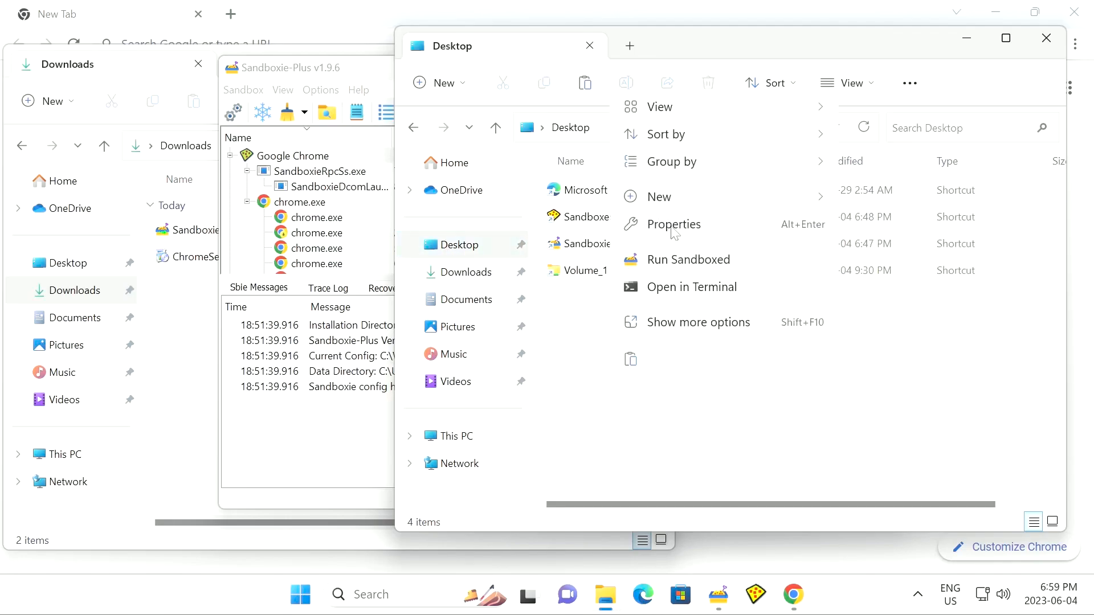
left_click(631, 359)
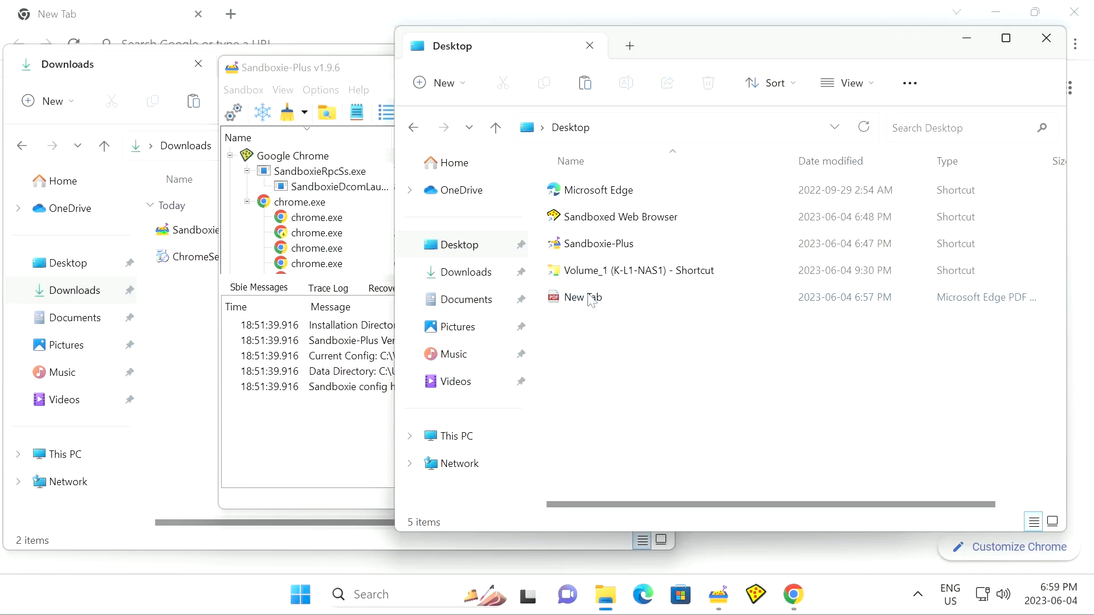
Open the Desktop copy of the New Tab PDF in Edge to check its file path, and close it.
double_click(591, 298)
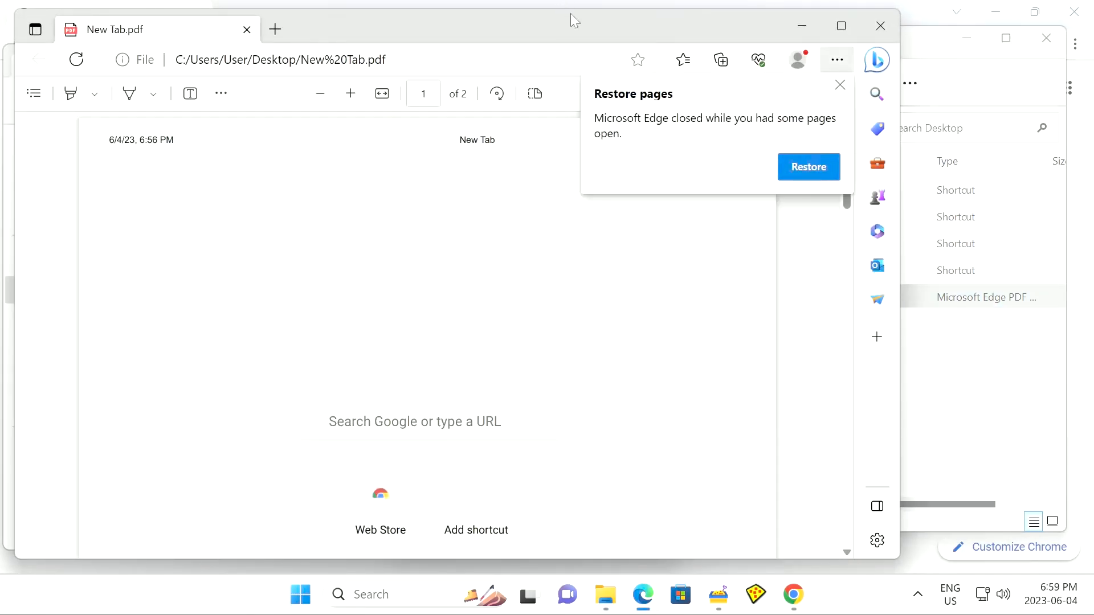
left_click(881, 23)
left_click(881, 23)
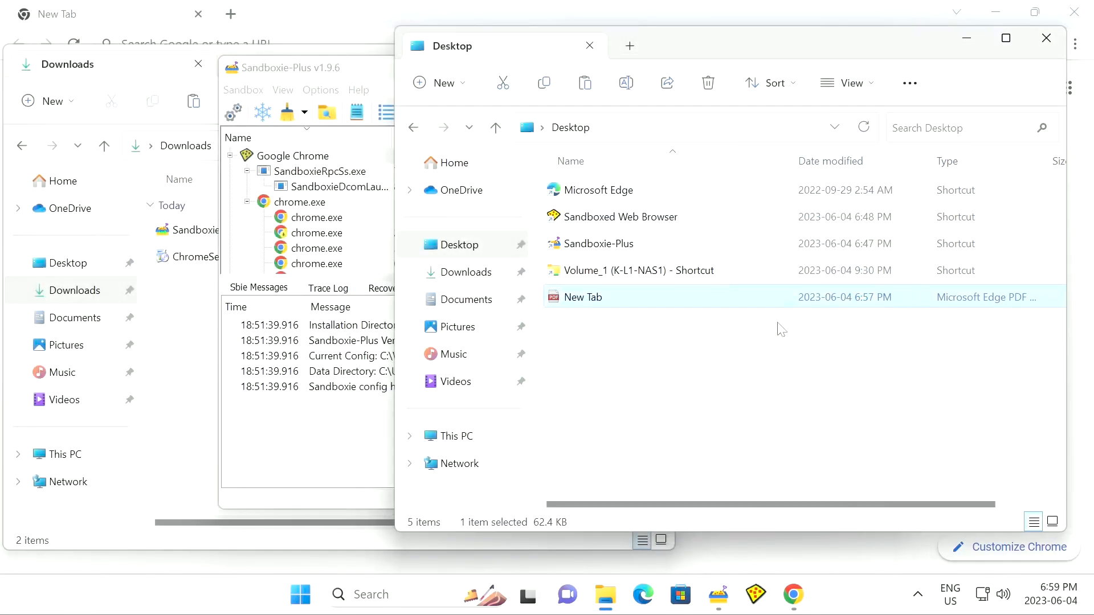
Return to the sandboxed Downloads folder under Google_Chrome, user and current, and clear the file selection.
left_click(653, 370)
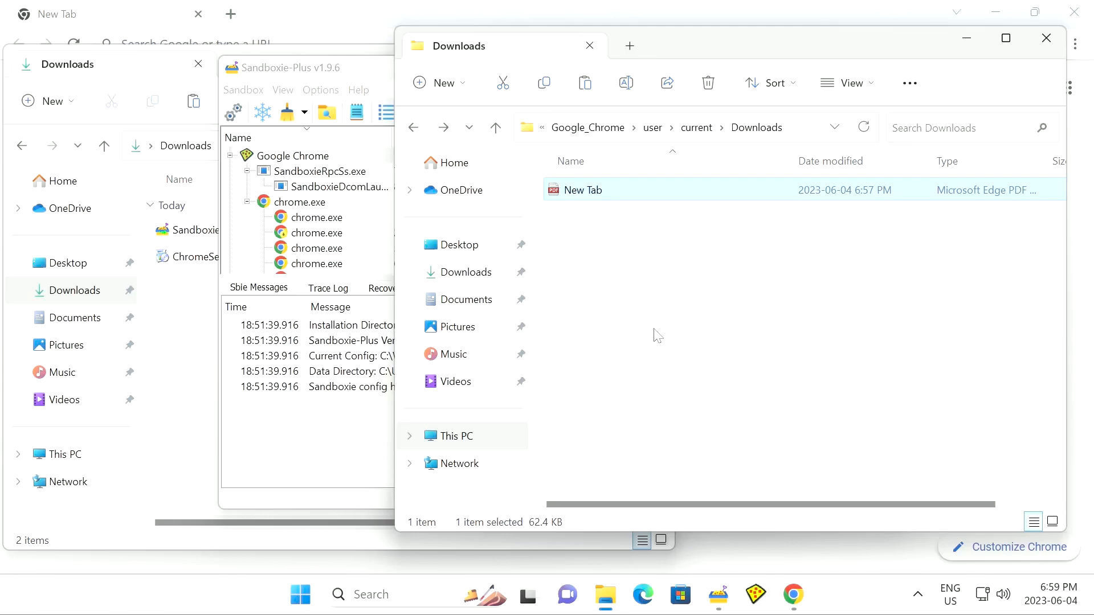
left_click(803, 133)
left_click(716, 327)
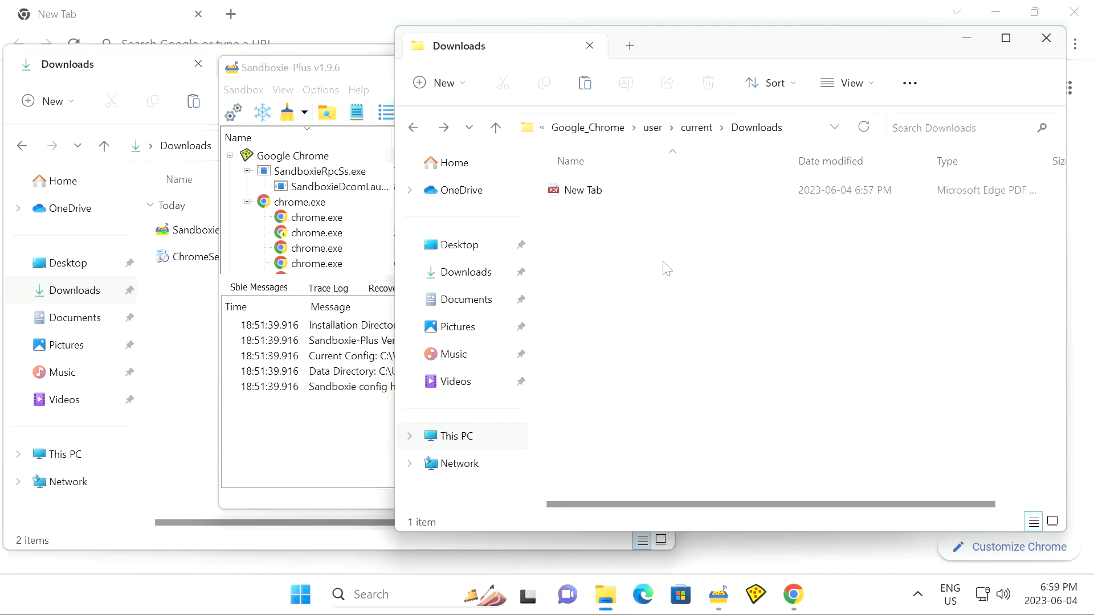
Open file recovery for the Google Chrome sandbox and arrange it in front of the real and sandboxed Downloads windows.
right_click(277, 160)
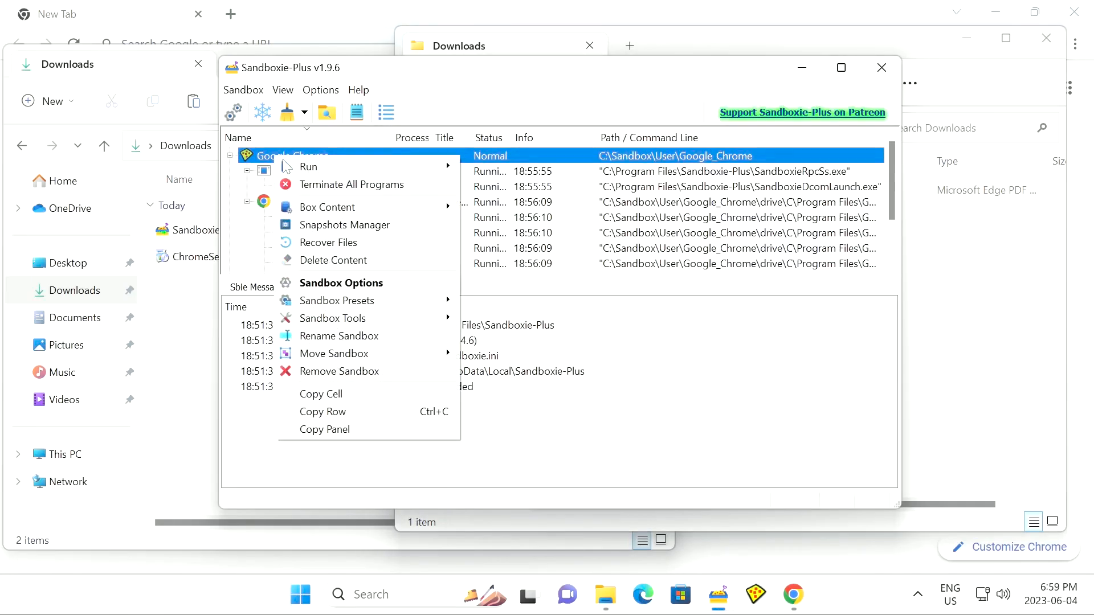
mouse_move(450, 211)
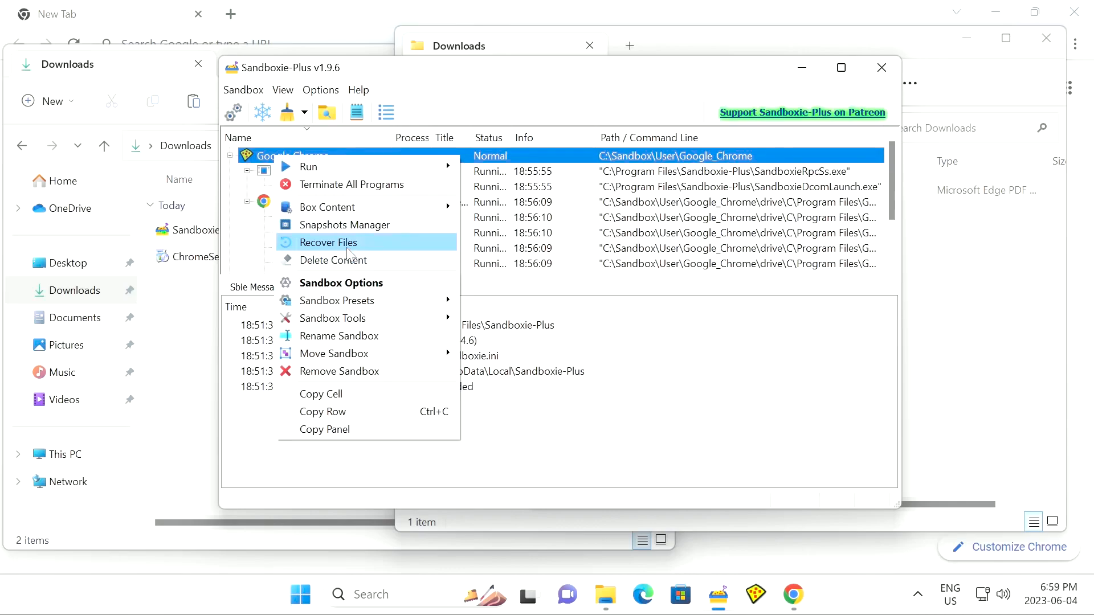
left_click(433, 242)
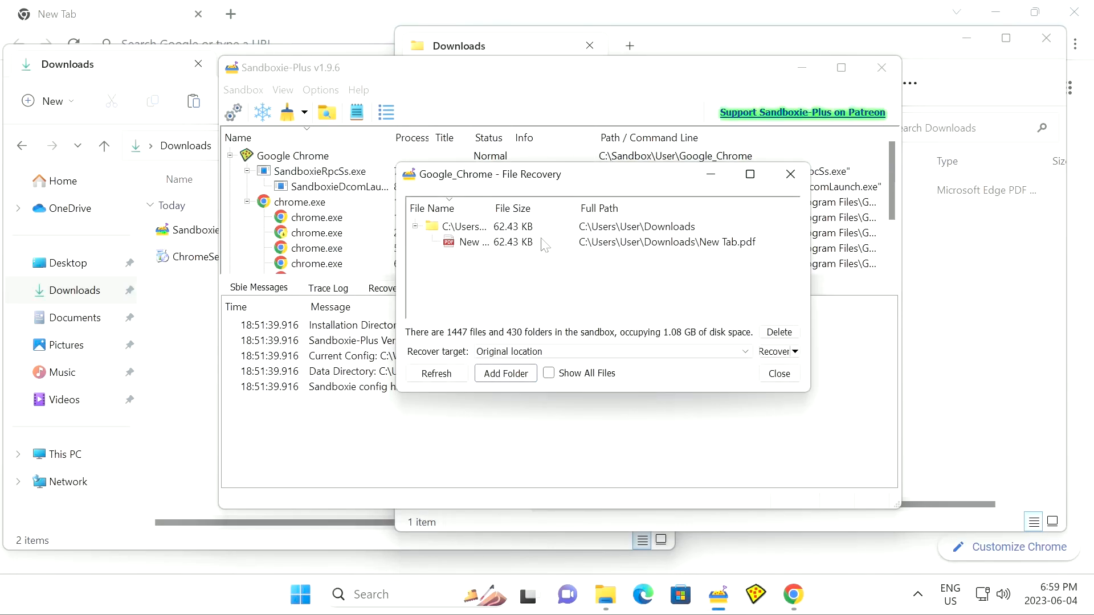
mouse_move(693, 41)
left_mouse_down()
mouse_move(716, 44)
mouse_move(690, 48)
left_mouse_up()
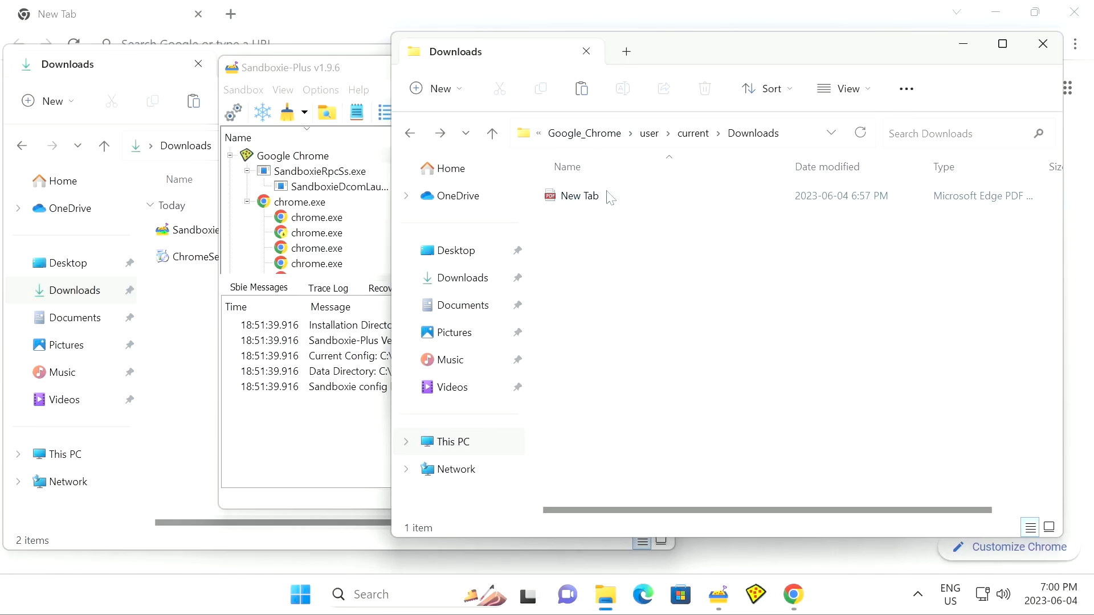
left_click(188, 302)
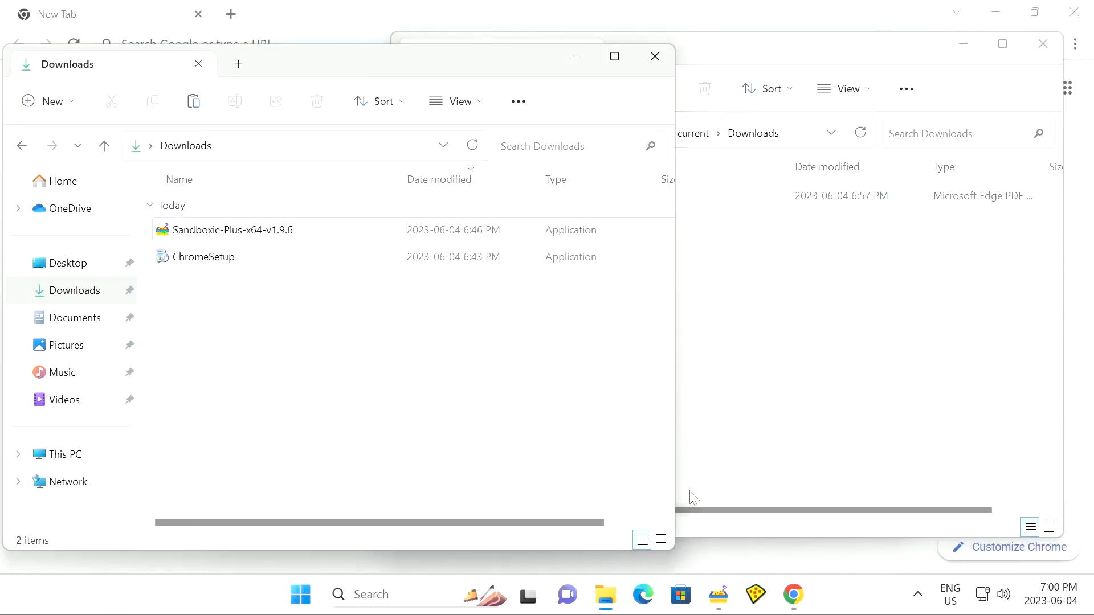
mouse_move(719, 594)
left_click(750, 556)
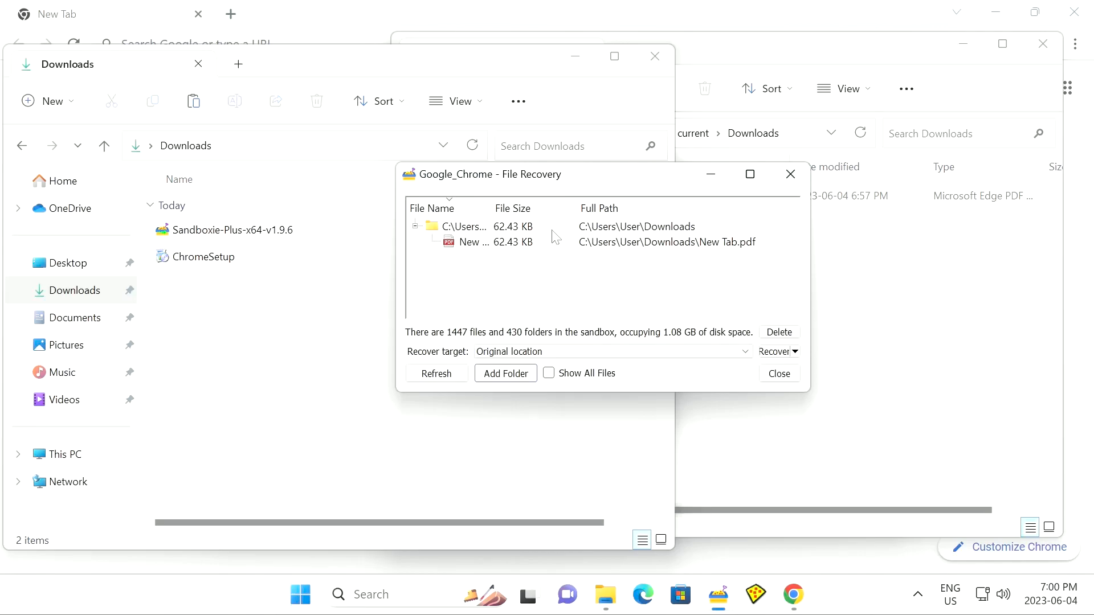
Recover New Tab.pdf to its original location, and compare the real and sandboxed Downloads folders.
left_click(491, 241)
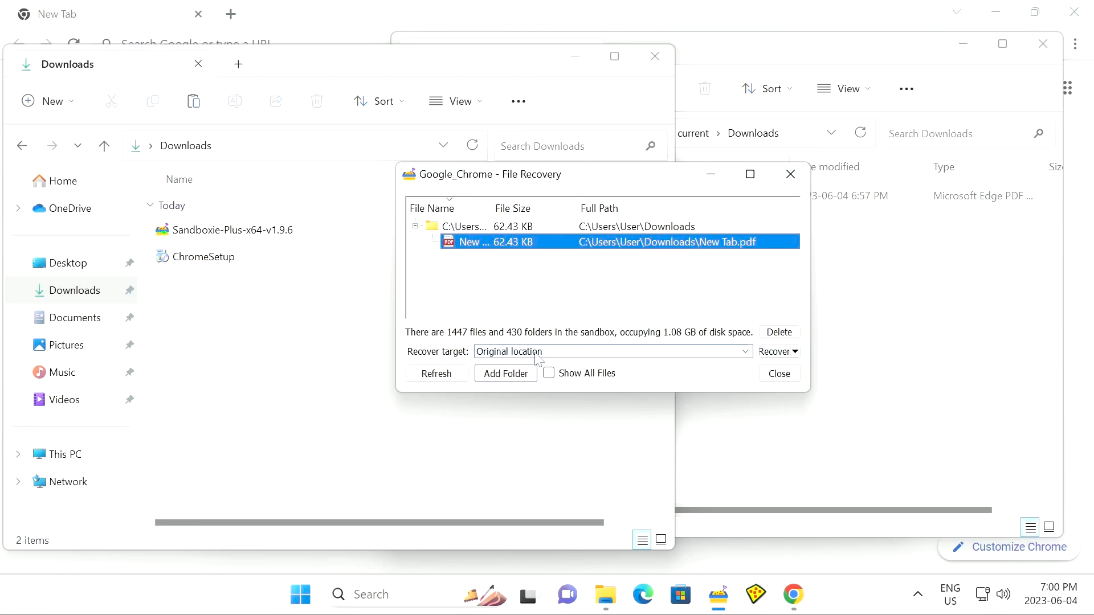
double_click(466, 247)
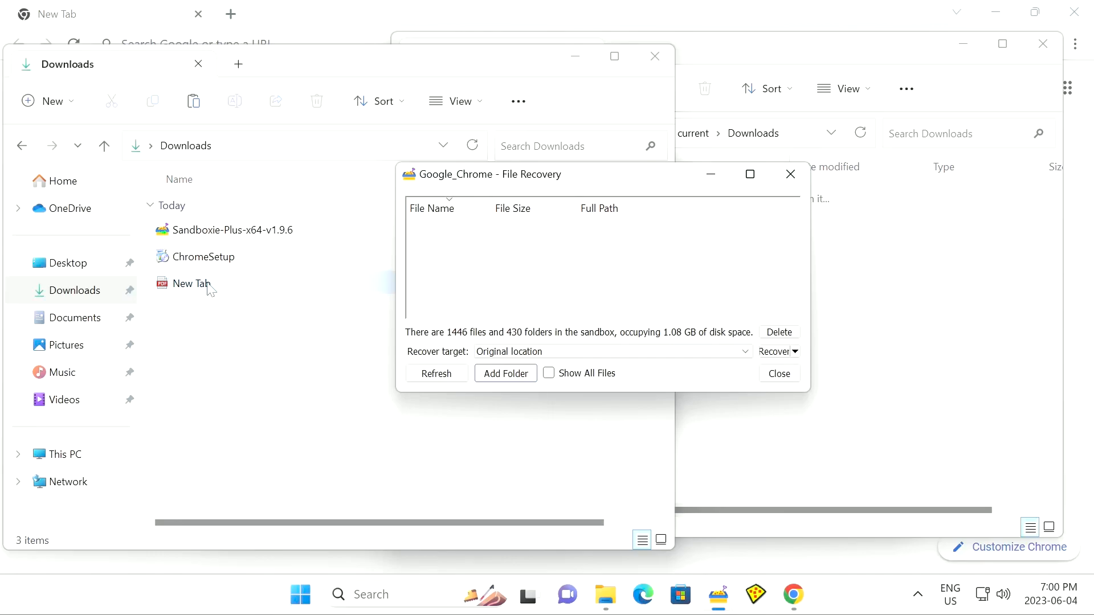
left_click(210, 289)
left_click(933, 289)
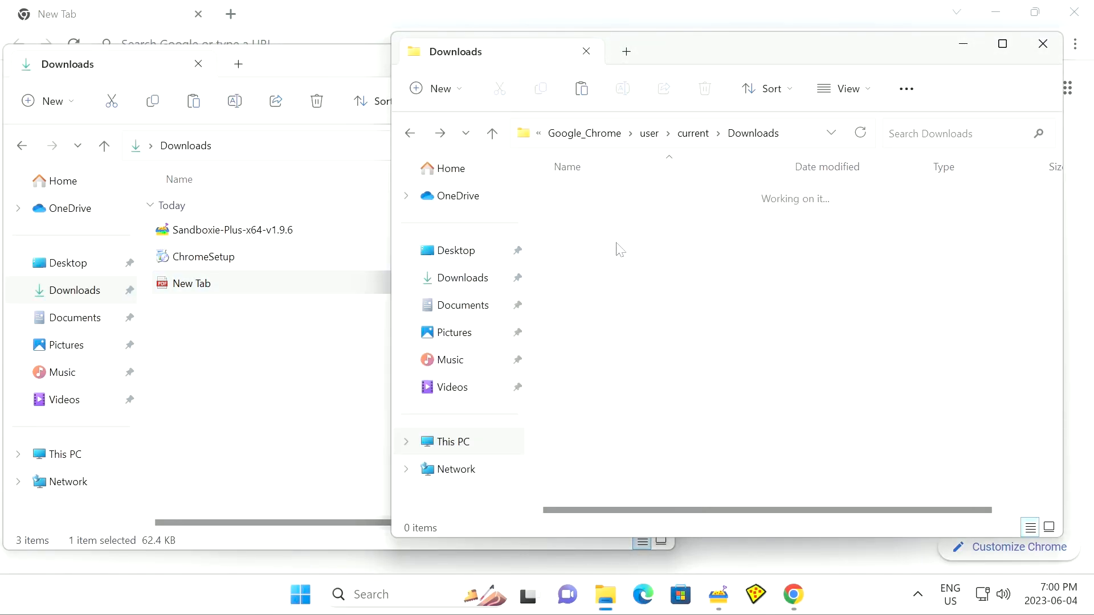
left_click(190, 339)
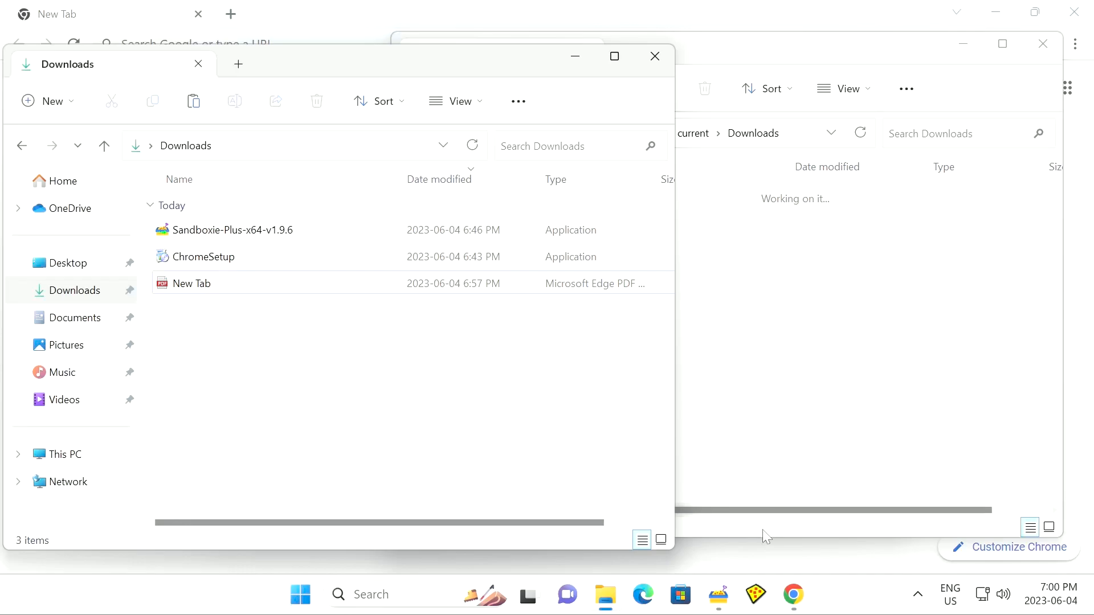
Close the File Recovery window and look through the Google Chrome sandbox's processes in Sandboxie-Plus.
mouse_move(719, 605)
left_click(671, 529)
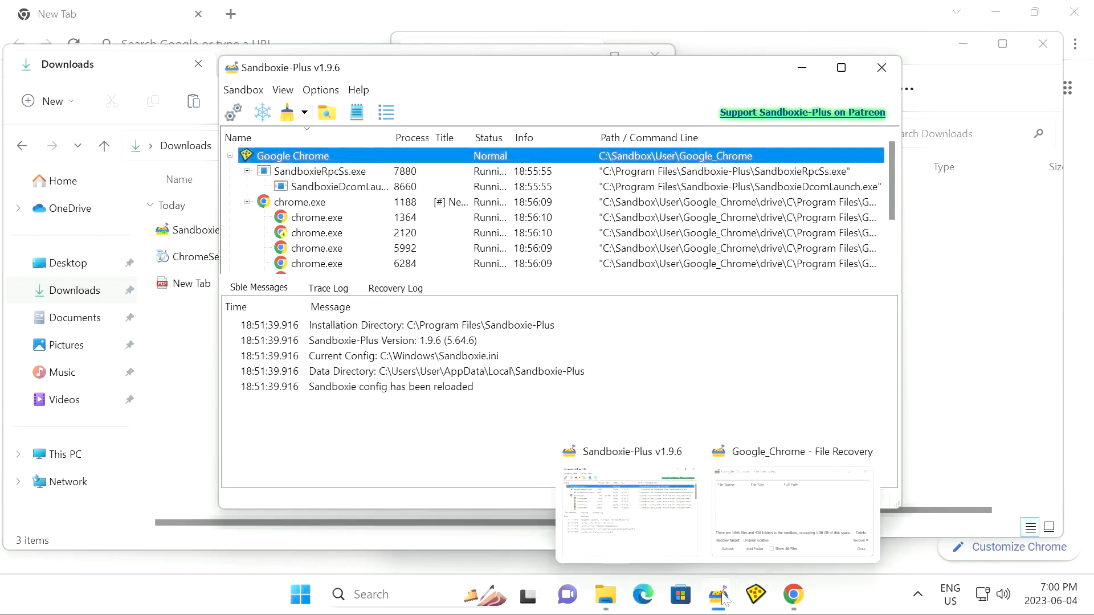
left_click(748, 556)
left_click(780, 371)
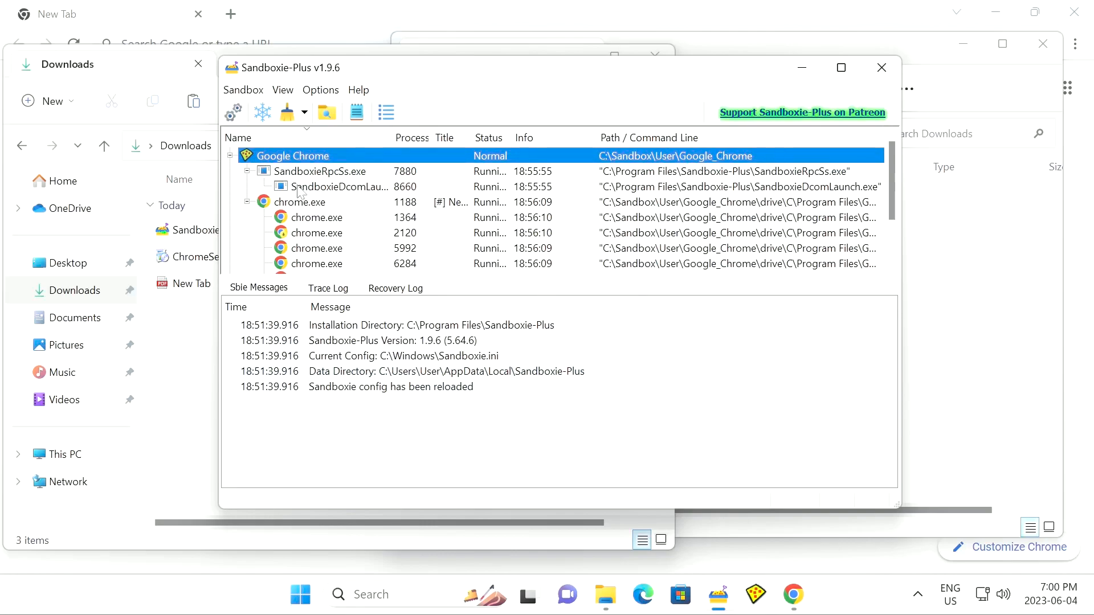
scroll(302, 194, "down", 2)
scroll(302, 192, "up", 2)
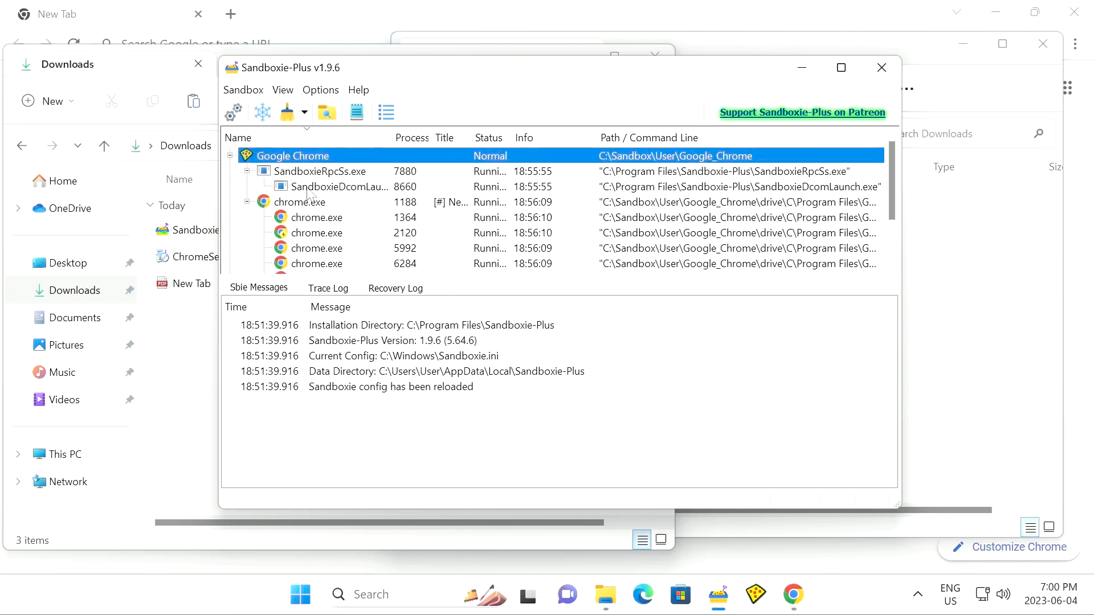